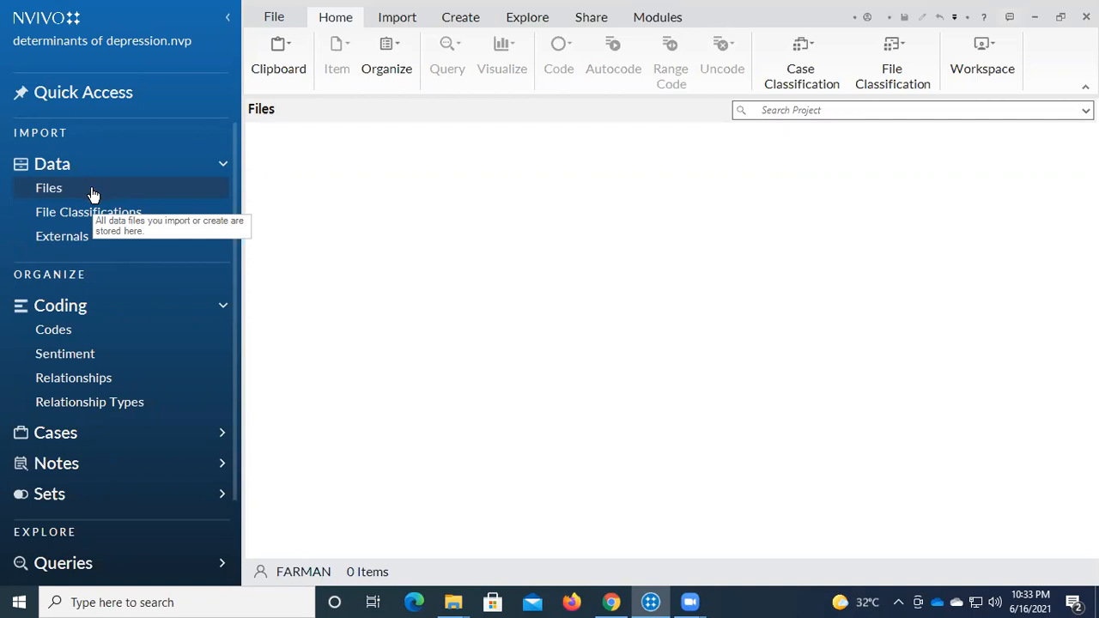
Create a folder named "Focused group discusssions" under the project's Files
right_click(93, 194)
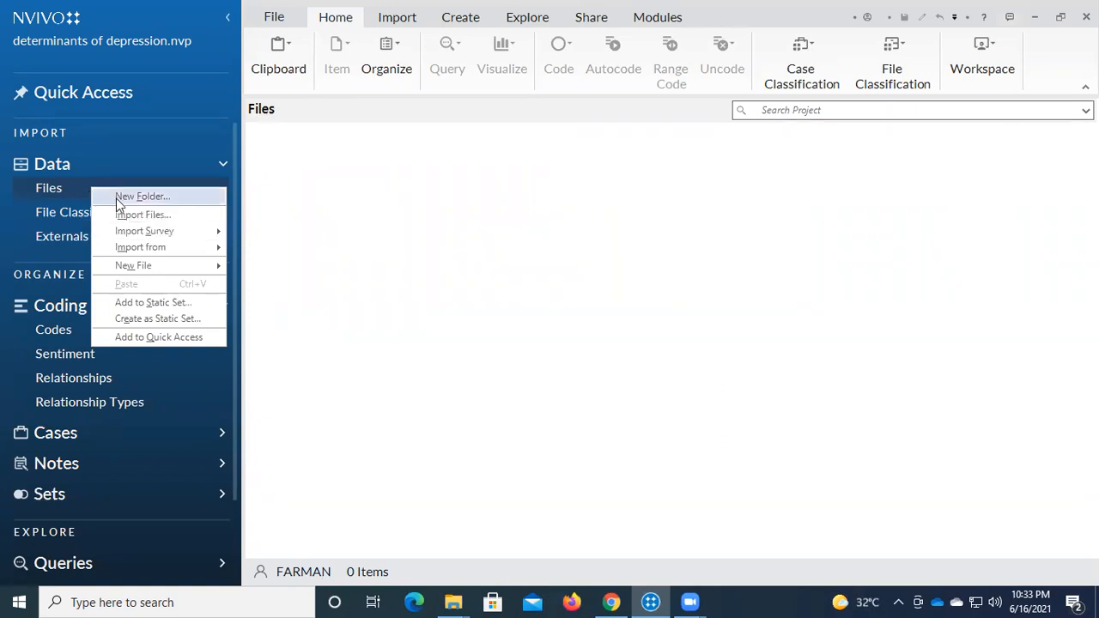
click(116, 198)
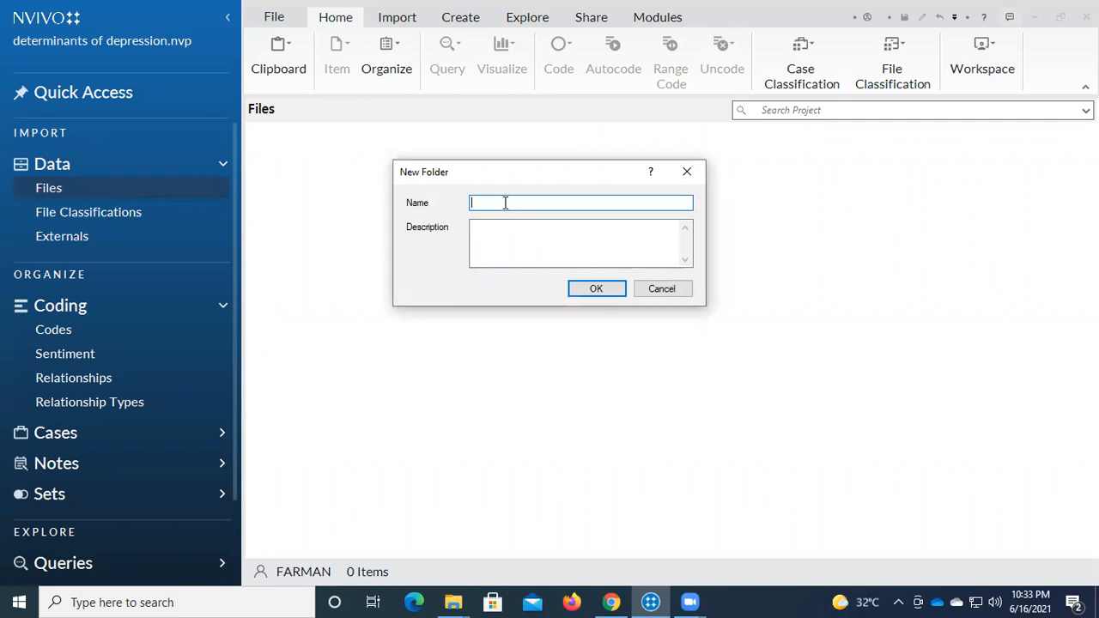
text(Focused group discussions)
click(597, 291)
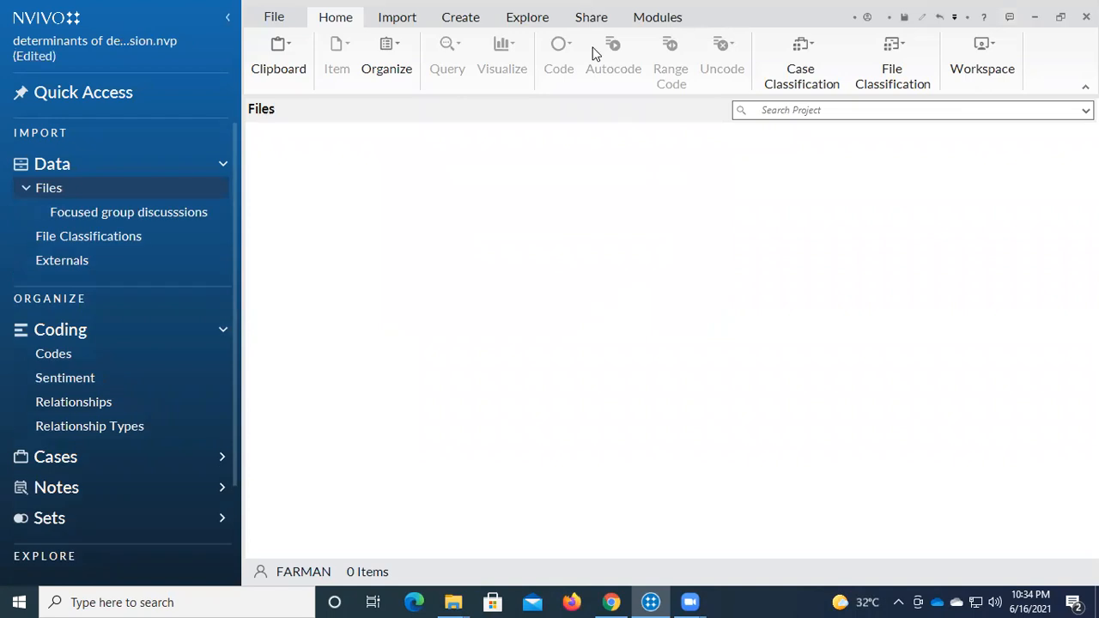
Add a second folder under Files named "intervioews"
right_click(151, 195)
click(158, 199)
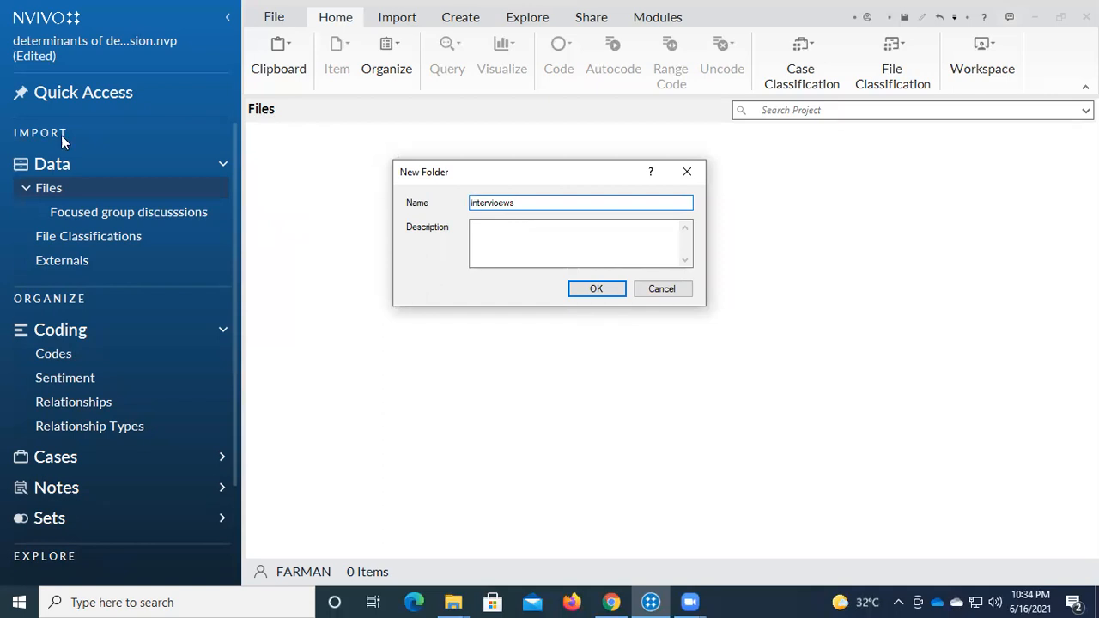
click(605, 290)
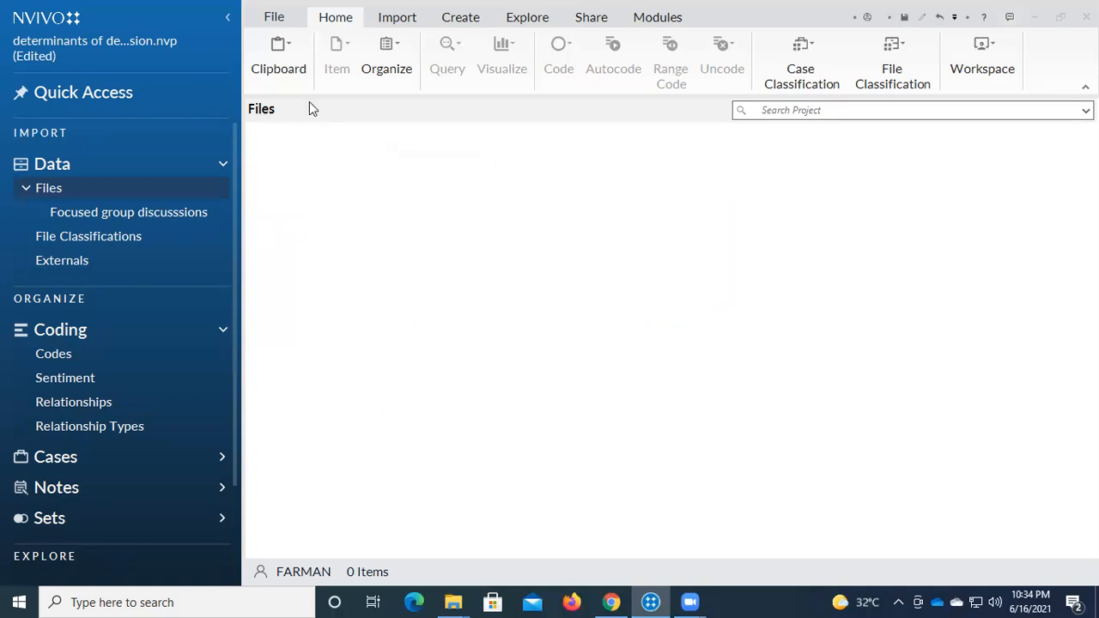
Add another folder under Files named "picture"
right_click(60, 189)
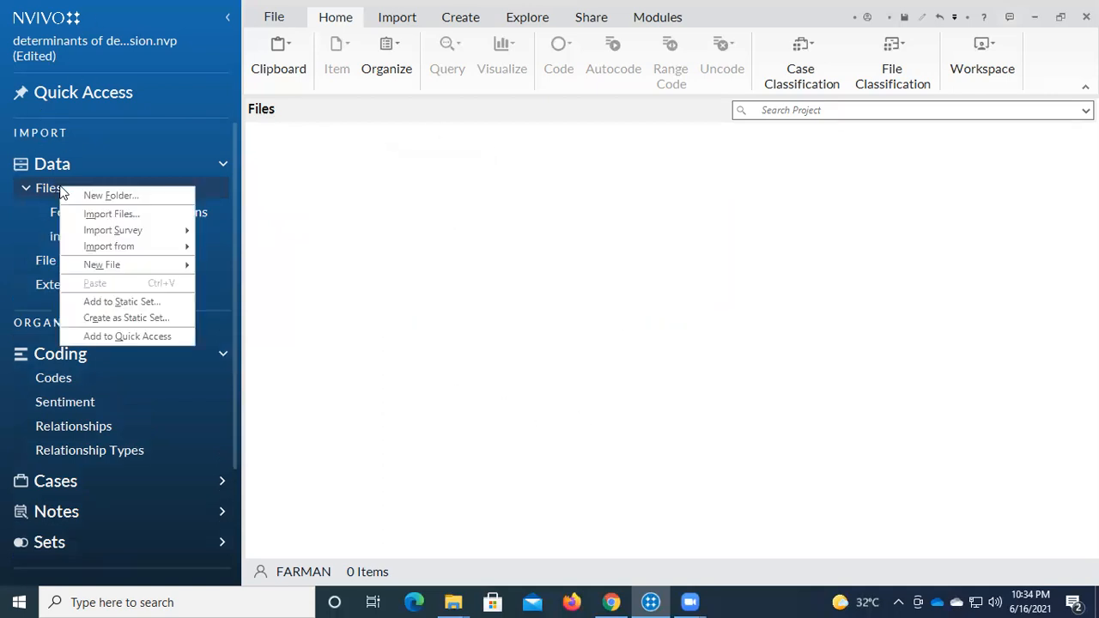
click(110, 197)
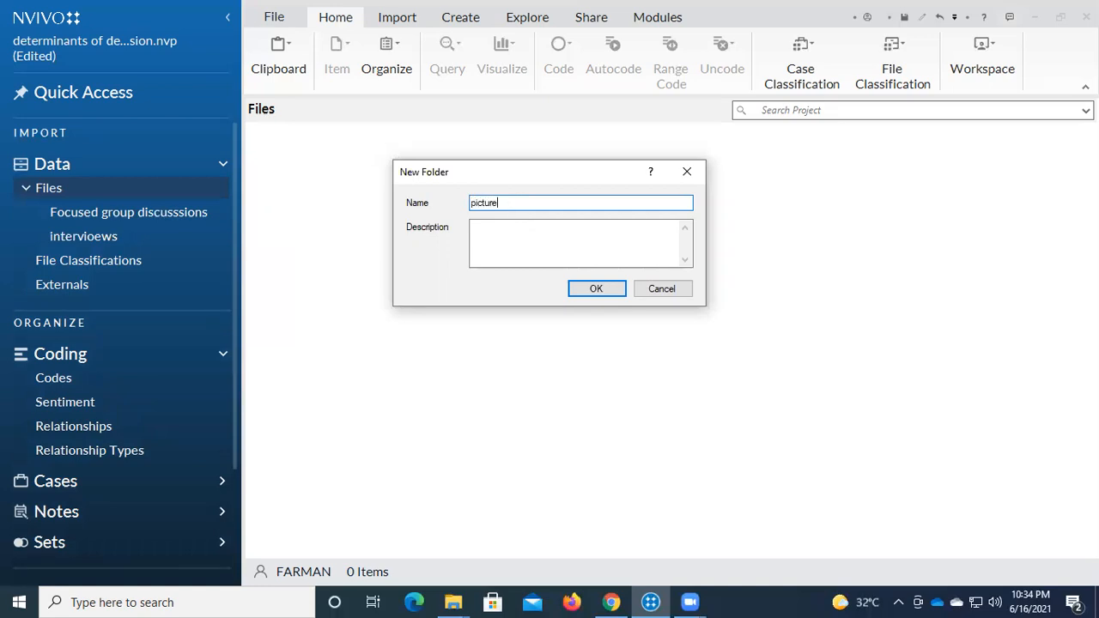
key(Return)
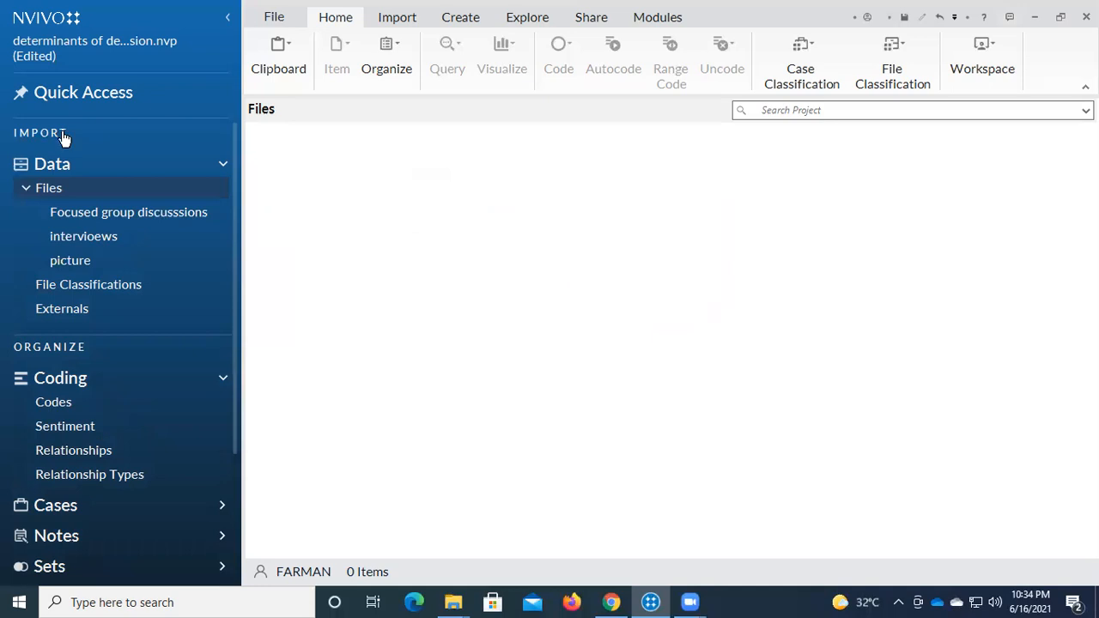
Create a folder named "field notes" under Files
right_click(84, 184)
click(167, 188)
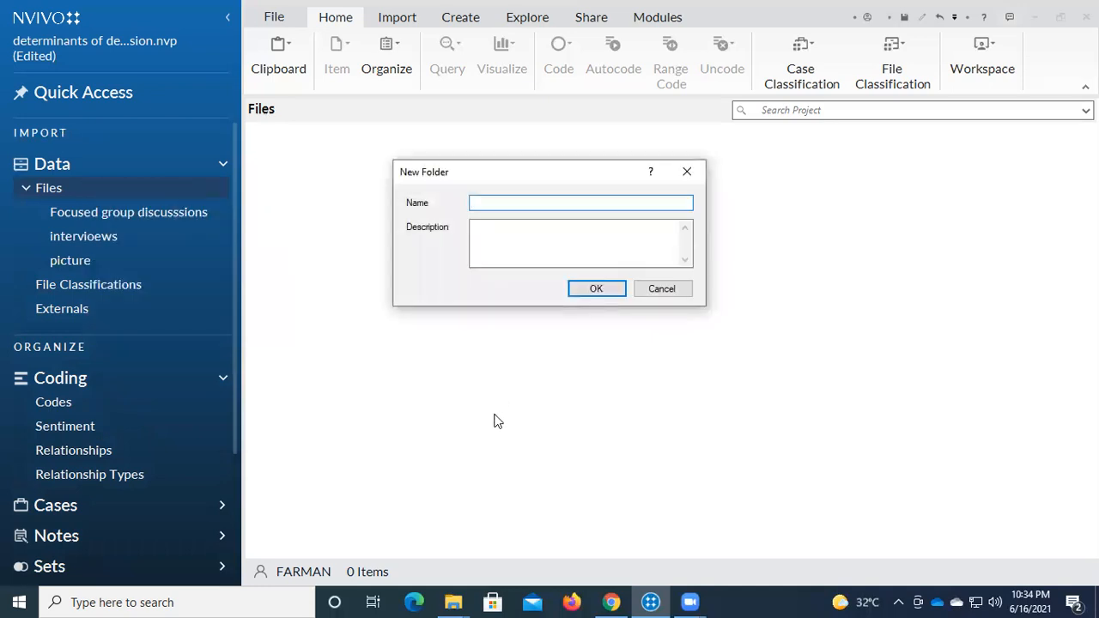
text(field notes)
click(618, 290)
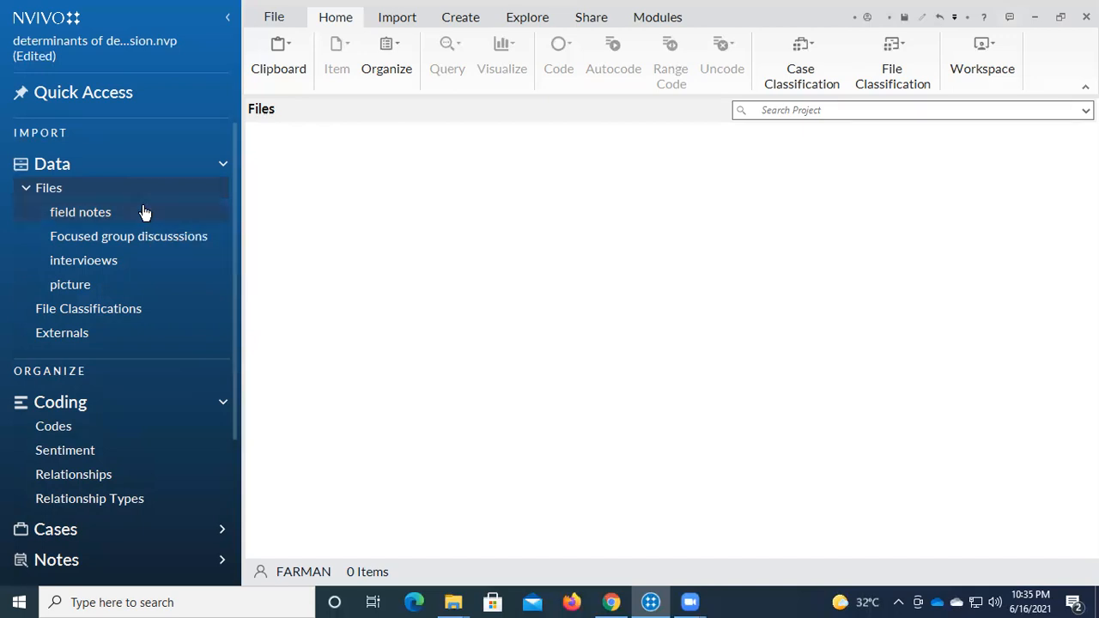
click(385, 27)
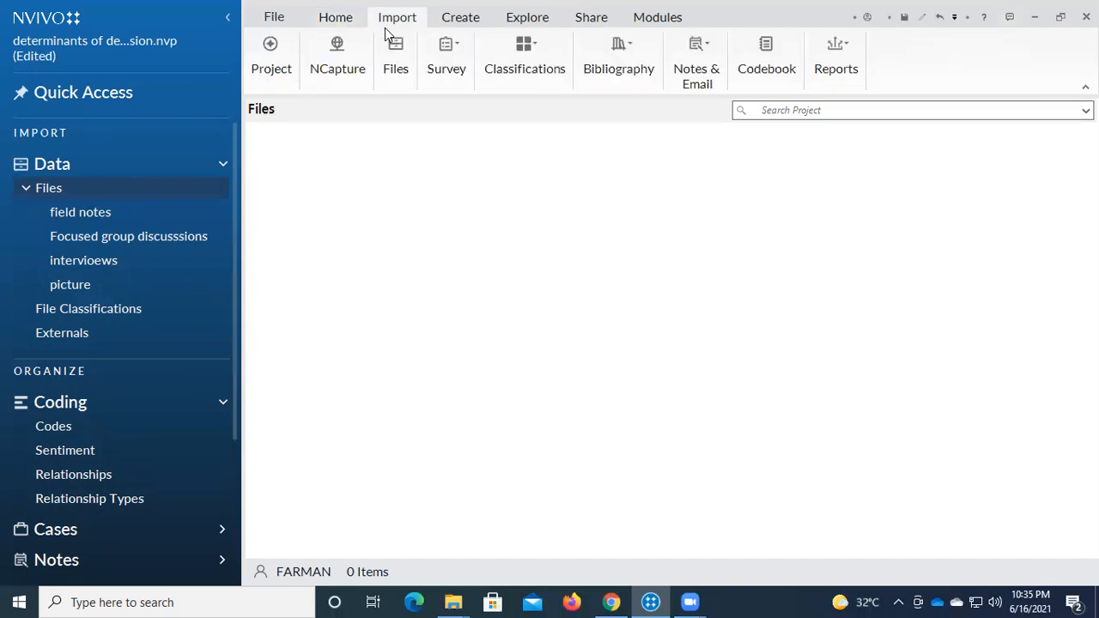
click(393, 70)
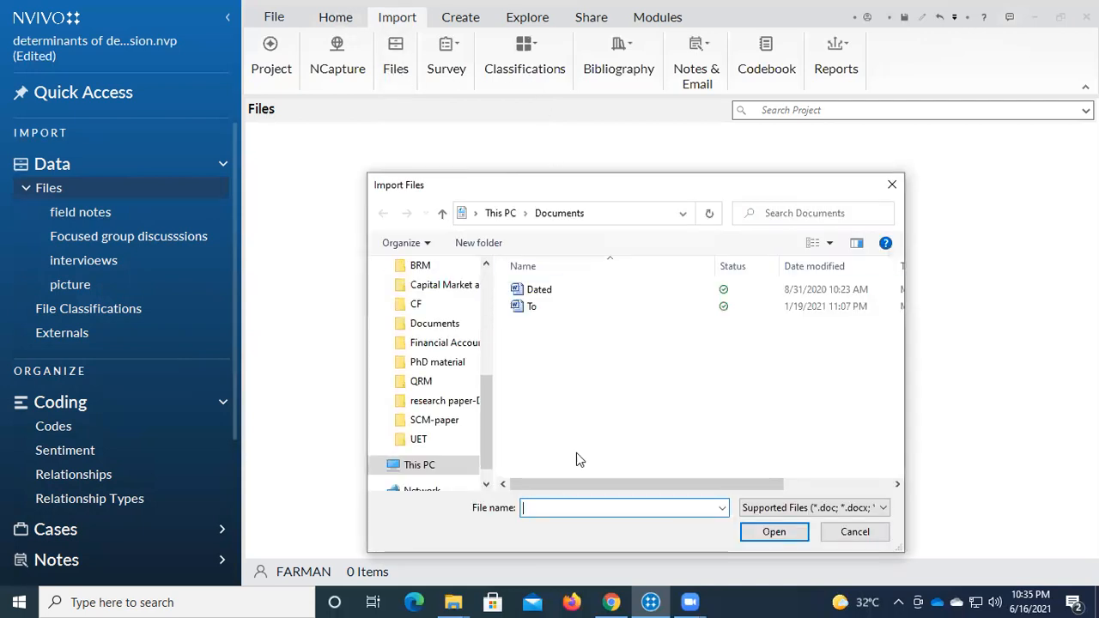
drag(484, 400, 497, 289)
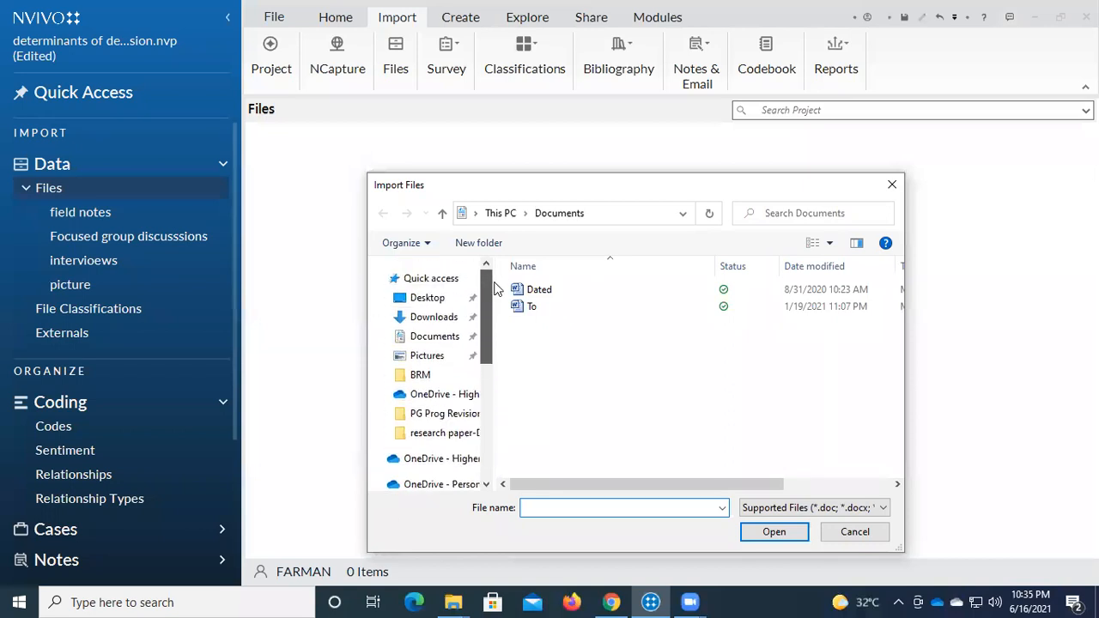
click(436, 298)
drag(898, 284, 898, 440)
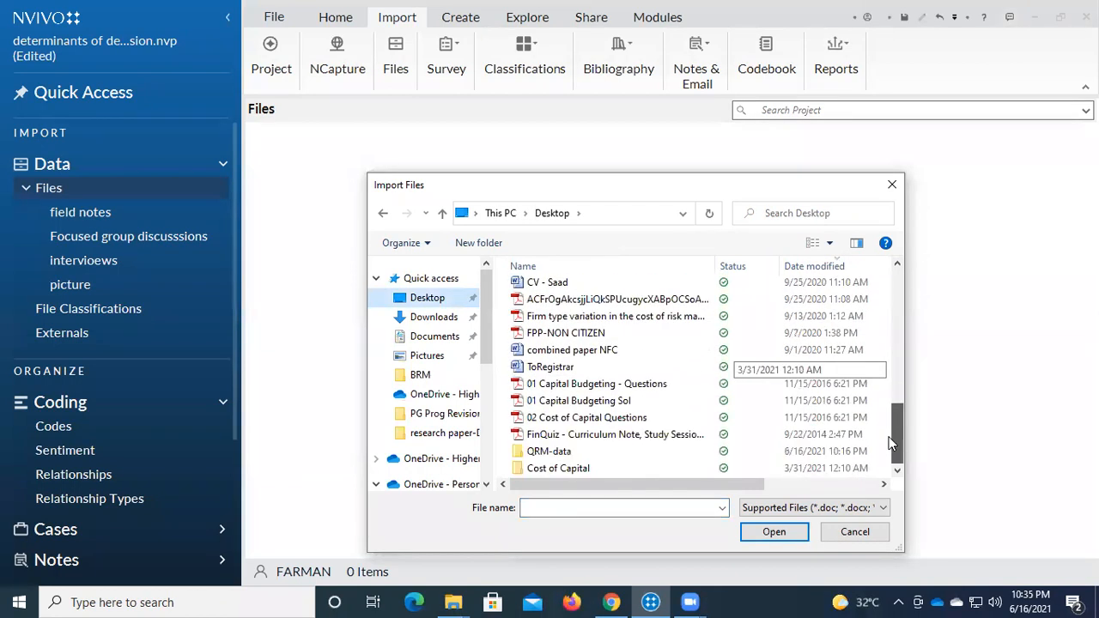
double_click(555, 458)
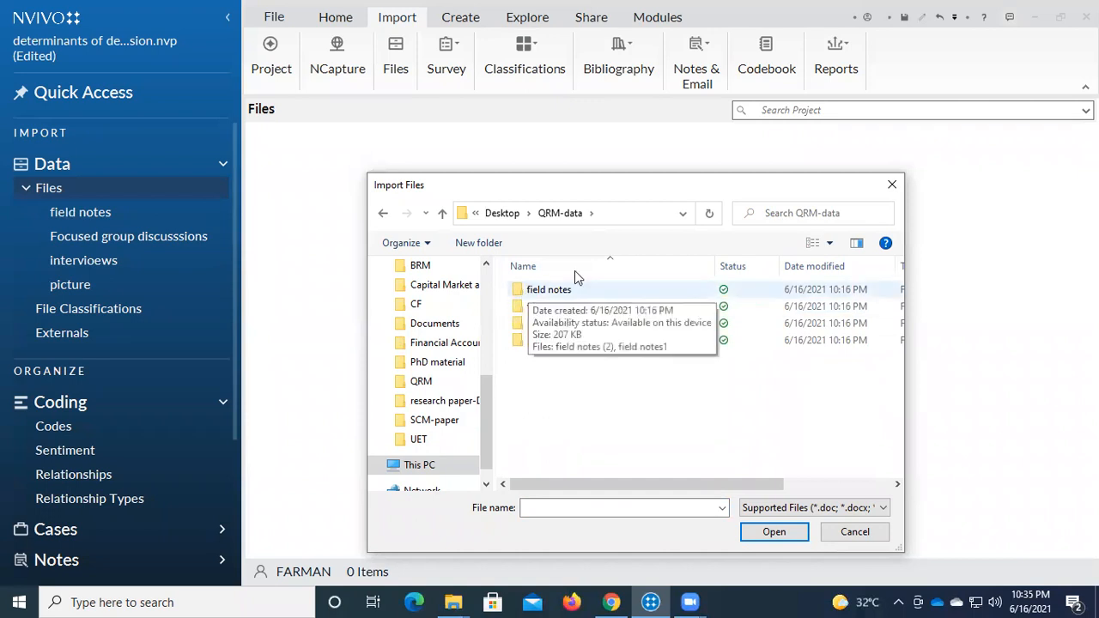
click(892, 185)
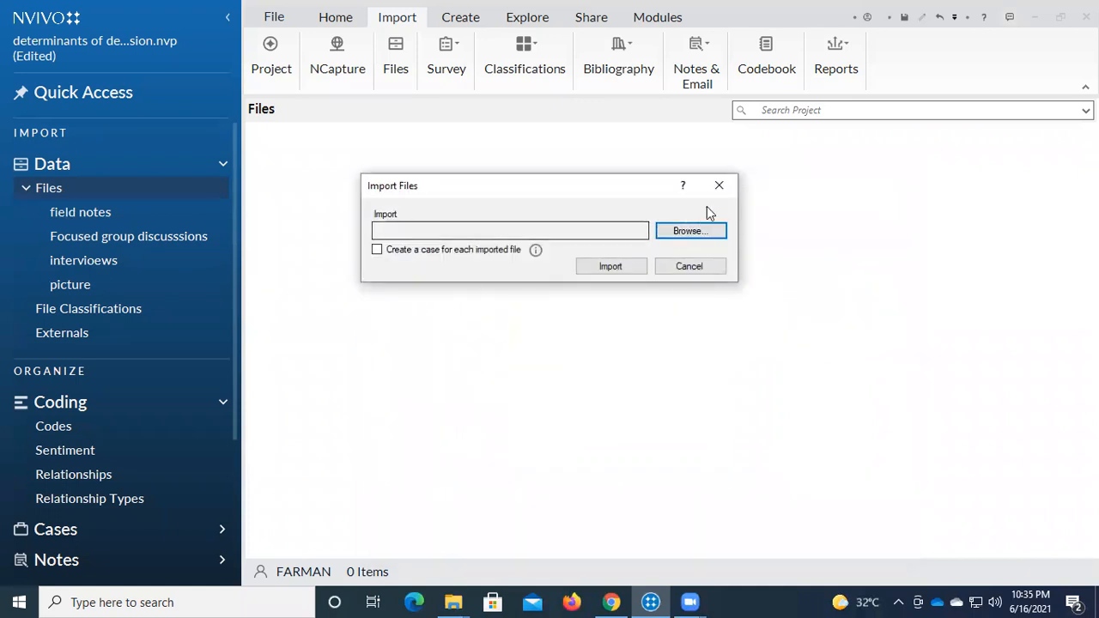
click(720, 185)
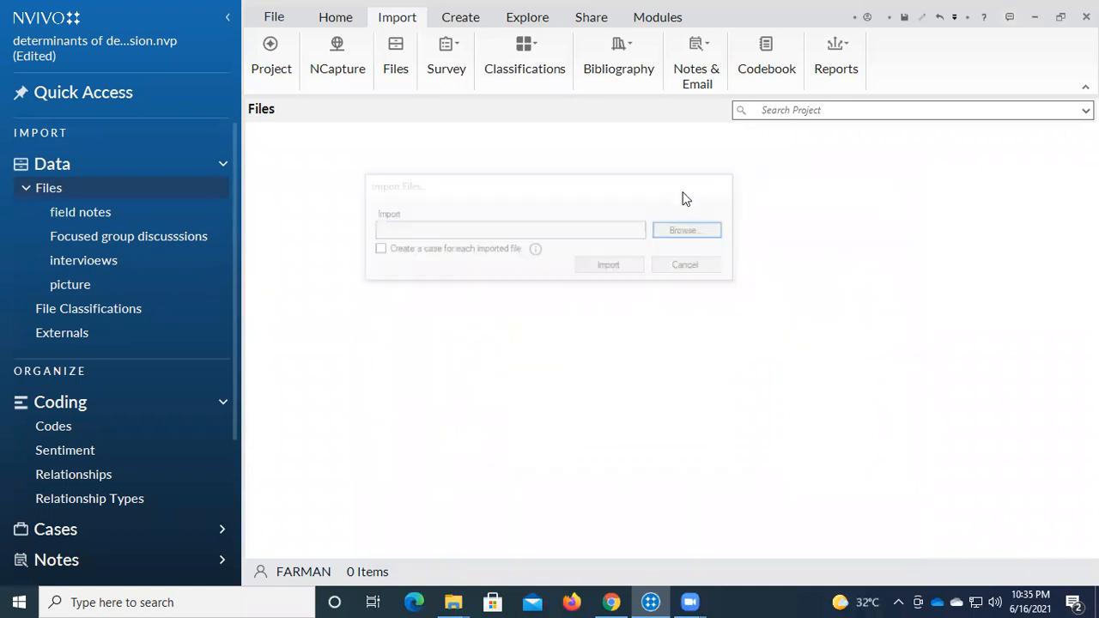
Open the field notes folder and start a file import into it
click(94, 219)
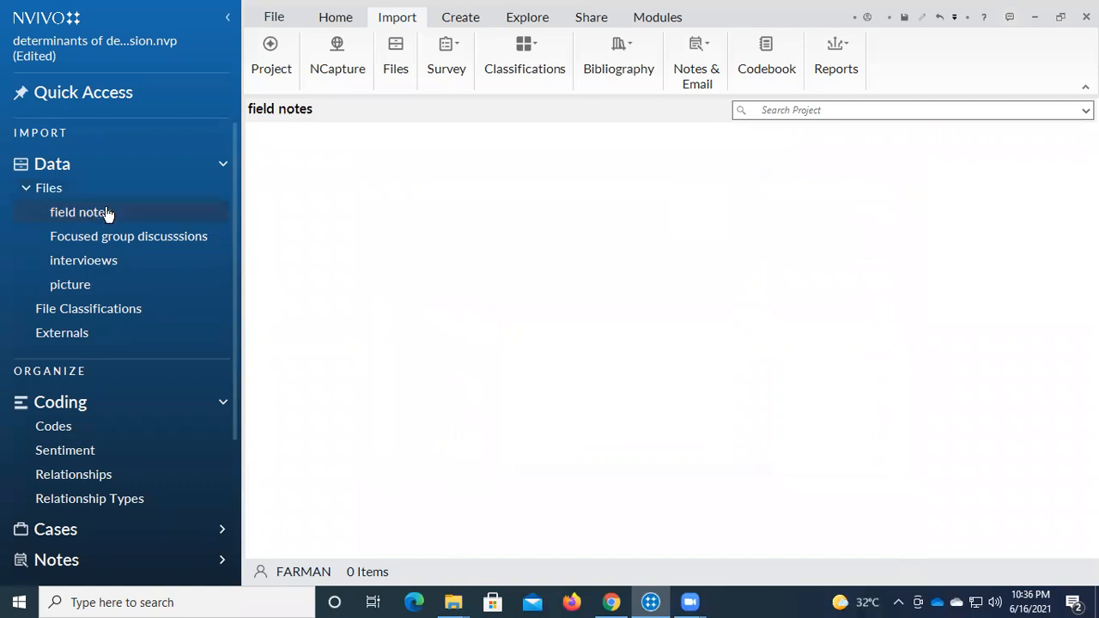
click(388, 73)
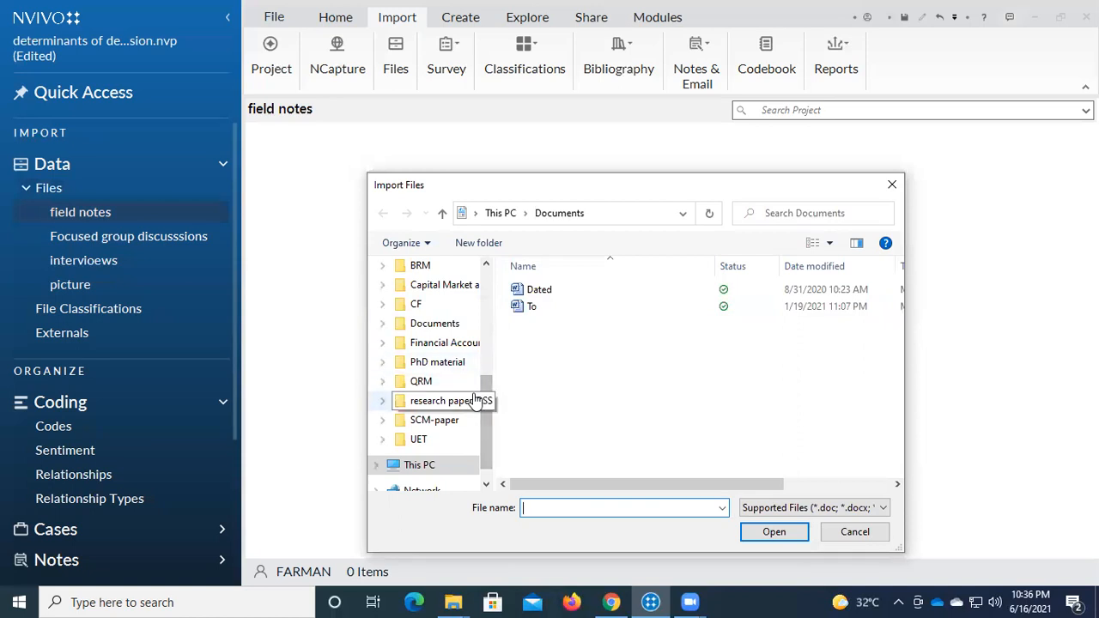
drag(483, 394, 478, 275)
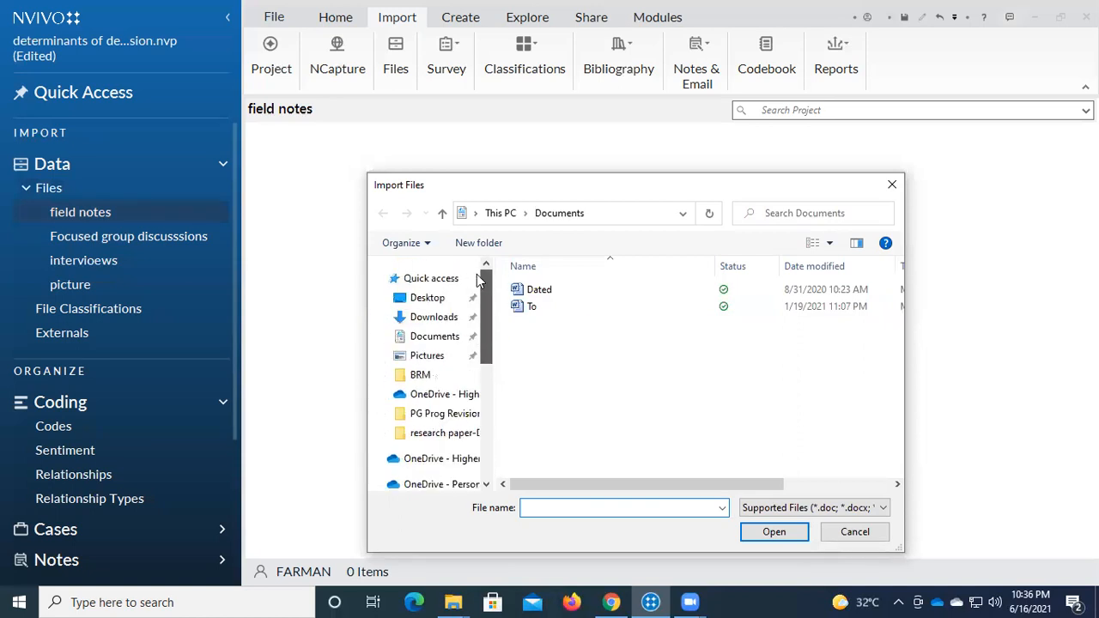
Look through the Downloads folder for the field notes files
click(435, 317)
drag(895, 277, 896, 460)
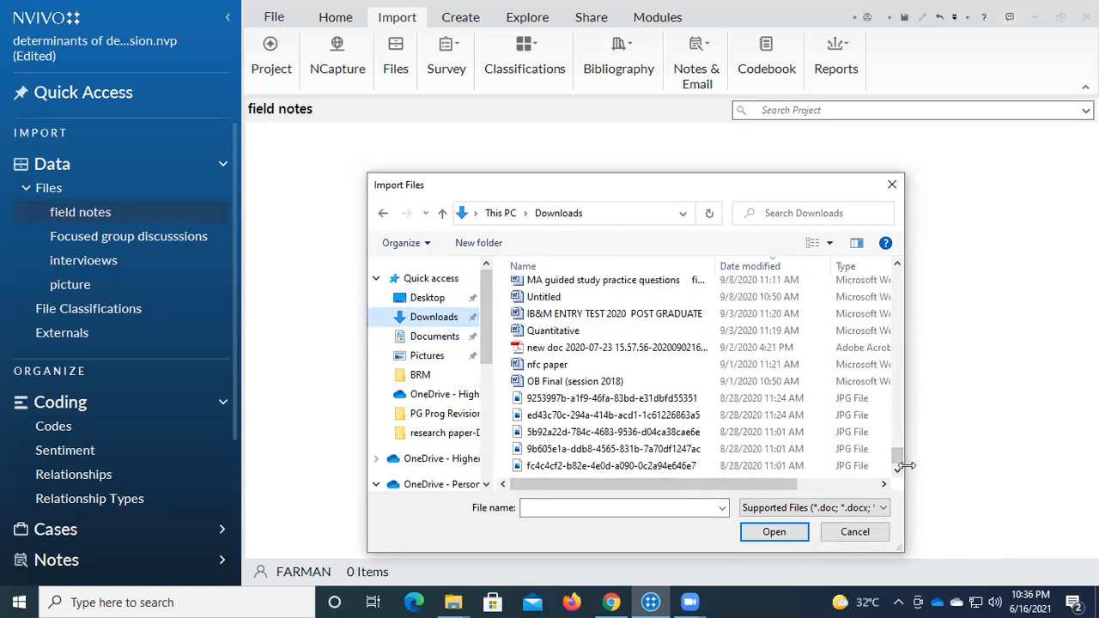
drag(896, 464, 932, 370)
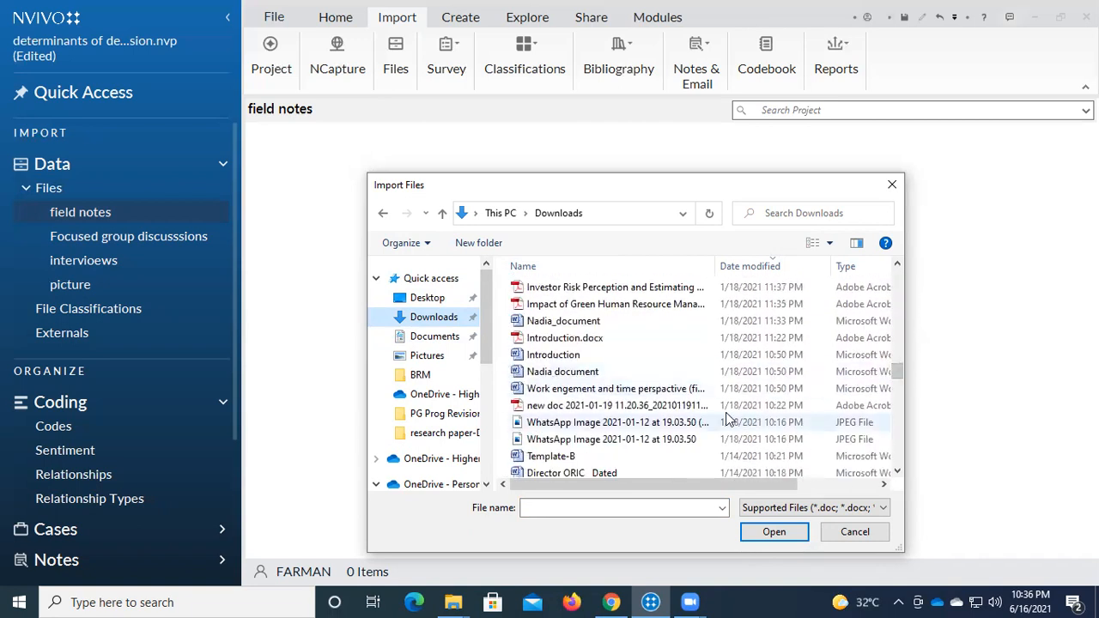
scroll(725, 419, down, 4)
drag(488, 309, 494, 398)
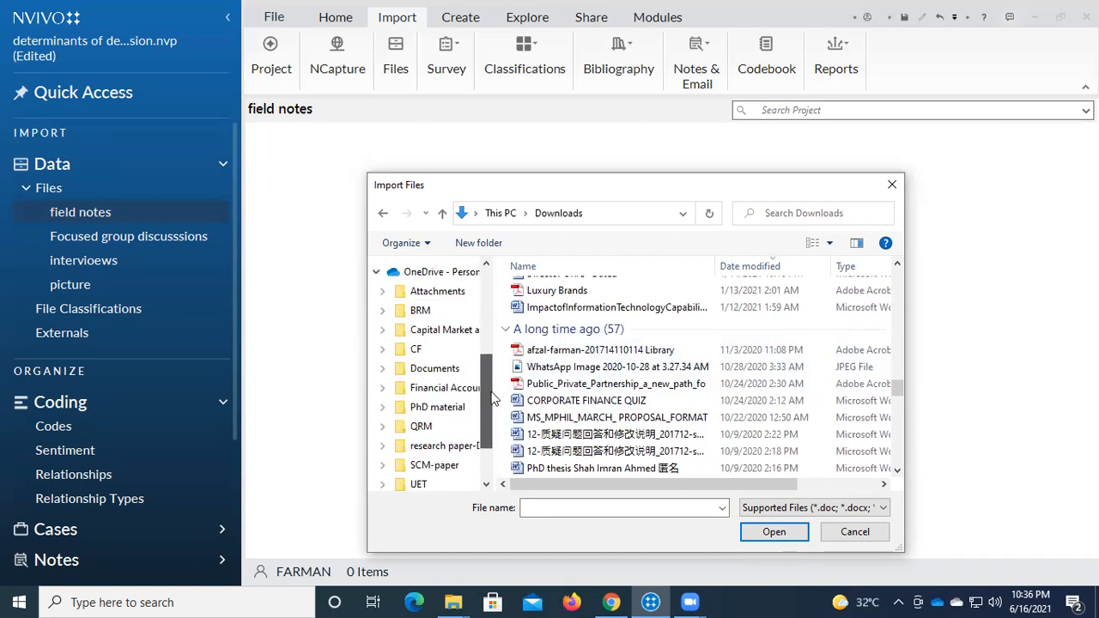
drag(494, 398, 494, 349)
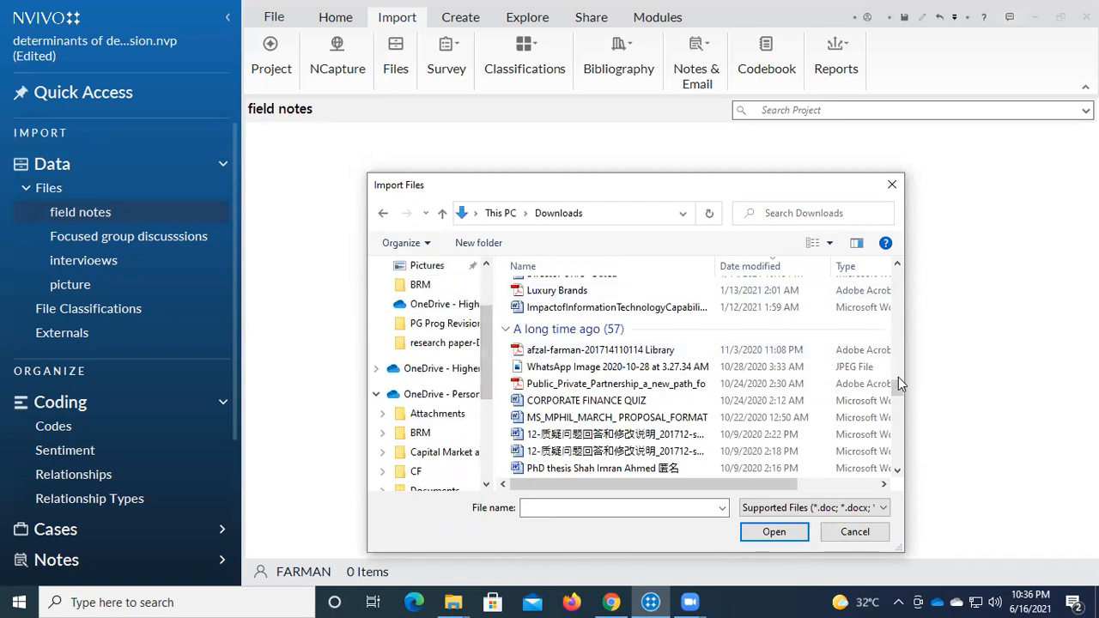
drag(899, 399, 900, 260)
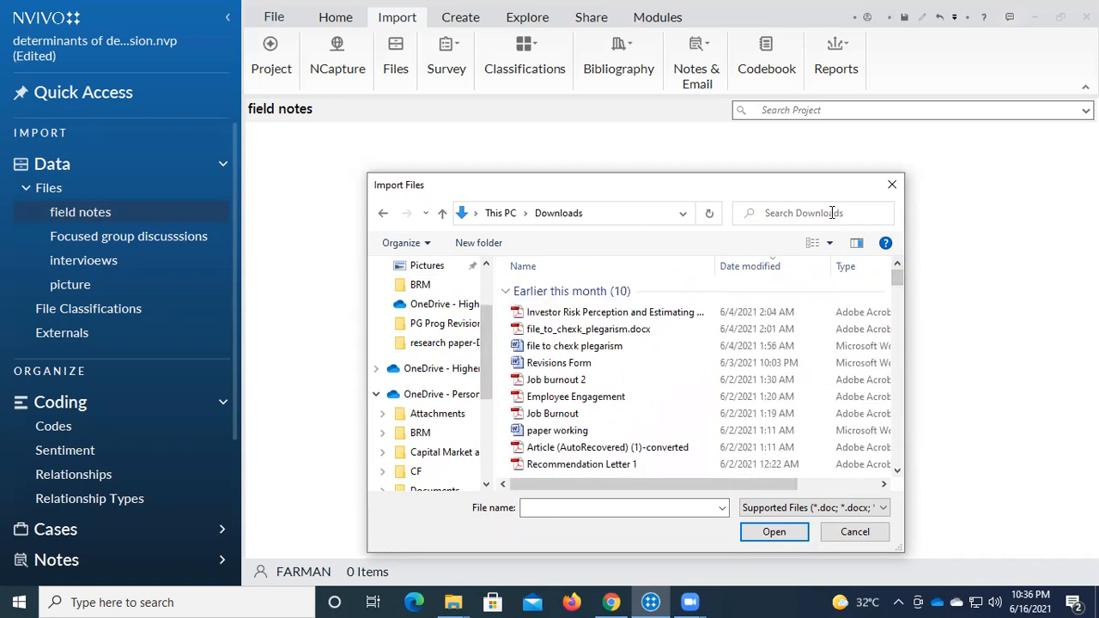
Import the PDFs "field notes (2)" and "field notes1" from the field notes subfolder of QRM-data on the Desktop
drag(484, 366, 448, 299)
click(447, 299)
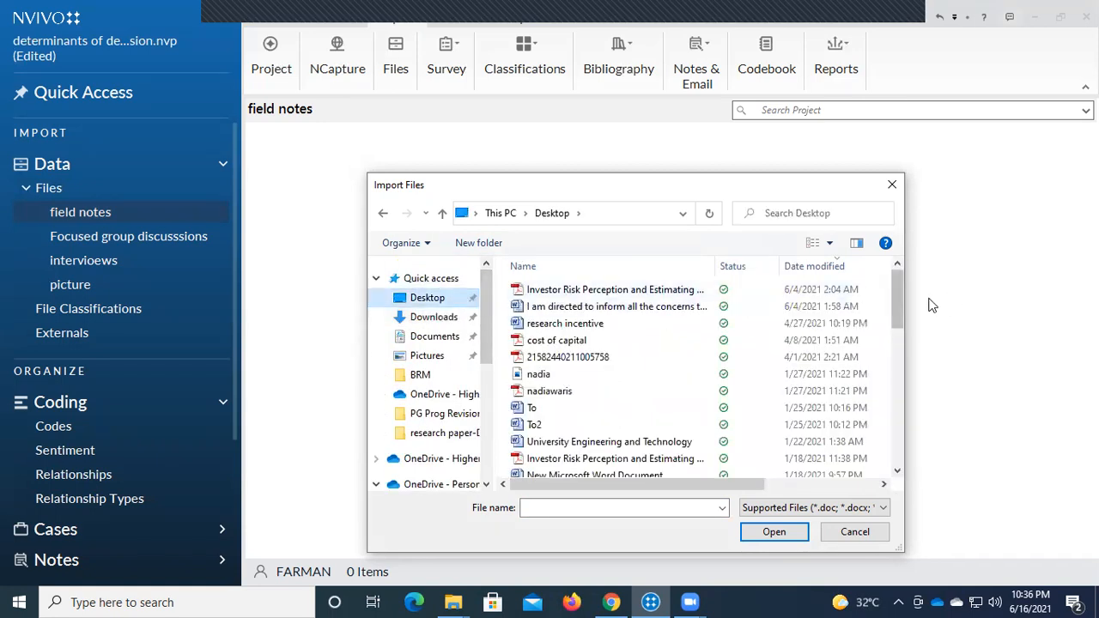
drag(896, 308, 900, 455)
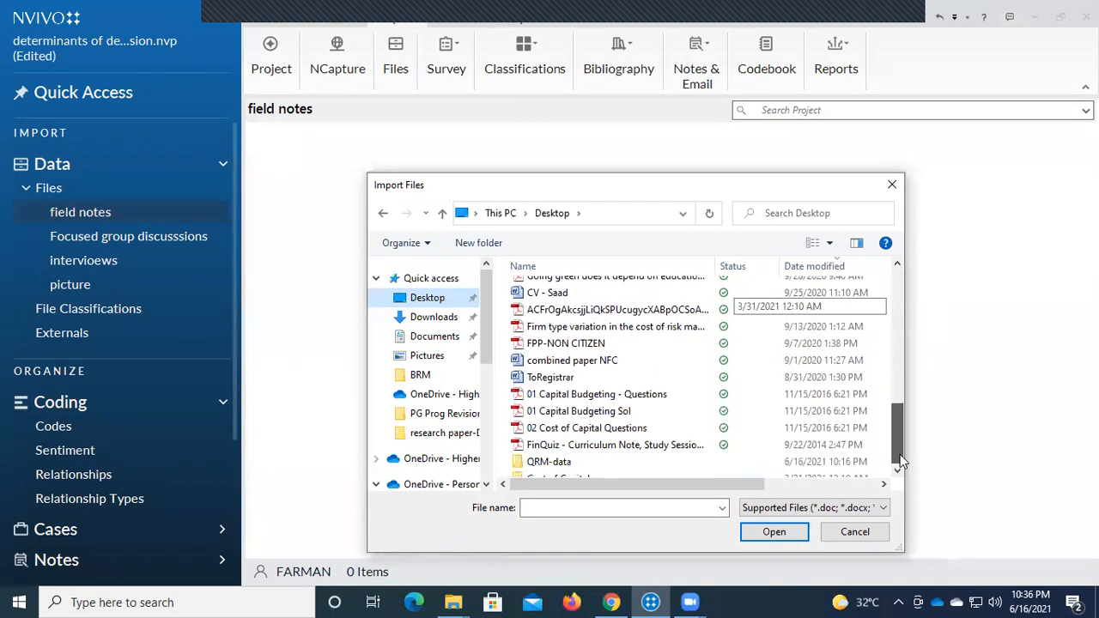
double_click(790, 451)
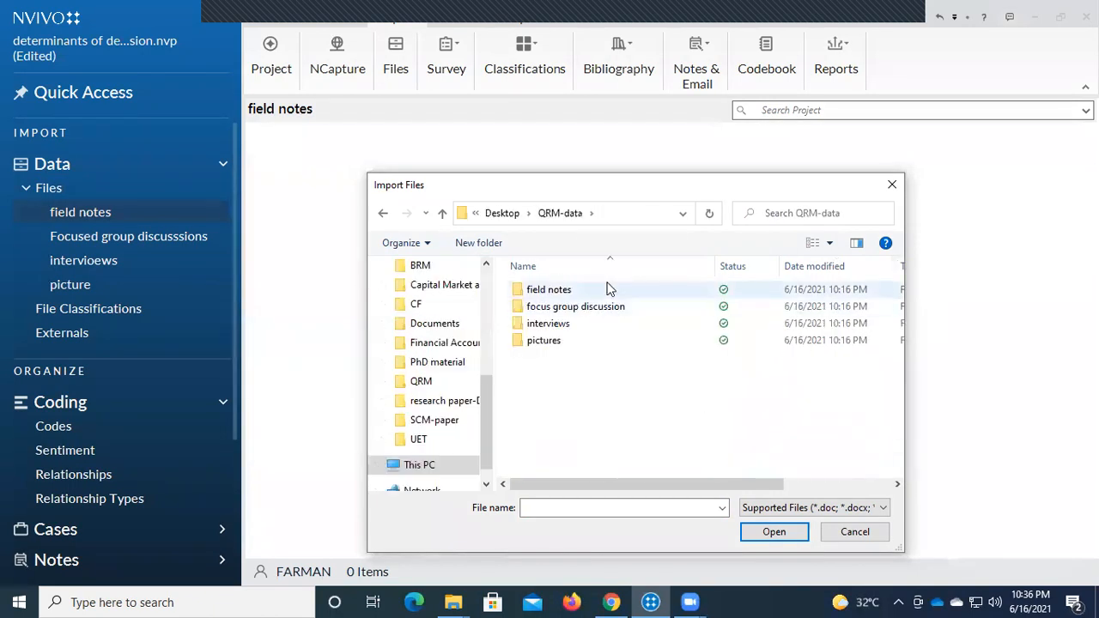
double_click(612, 295)
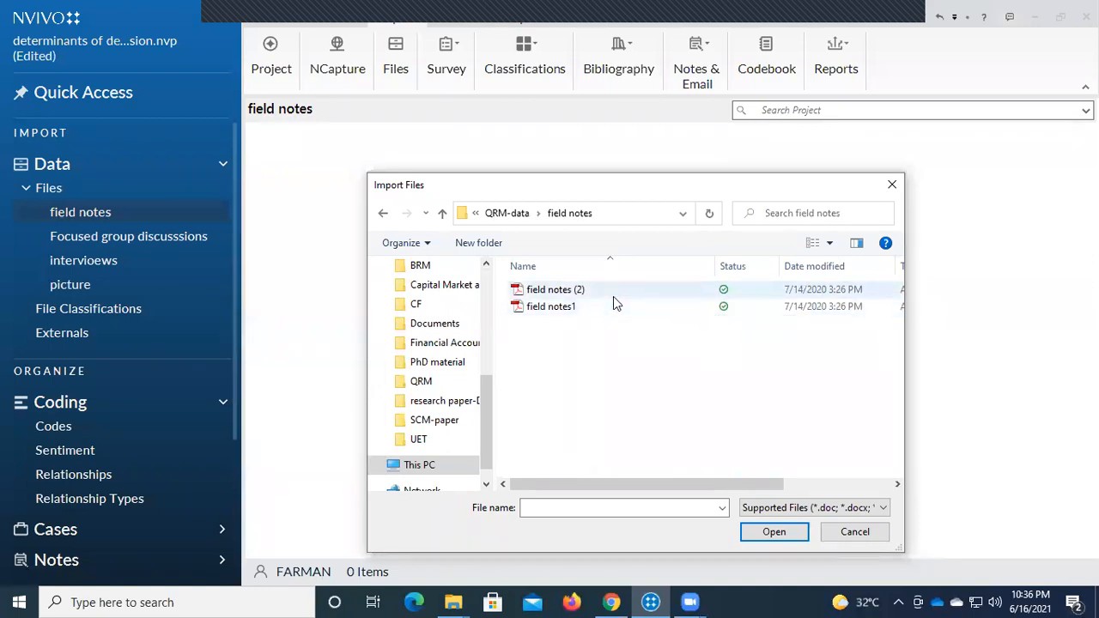
drag(611, 336, 626, 277)
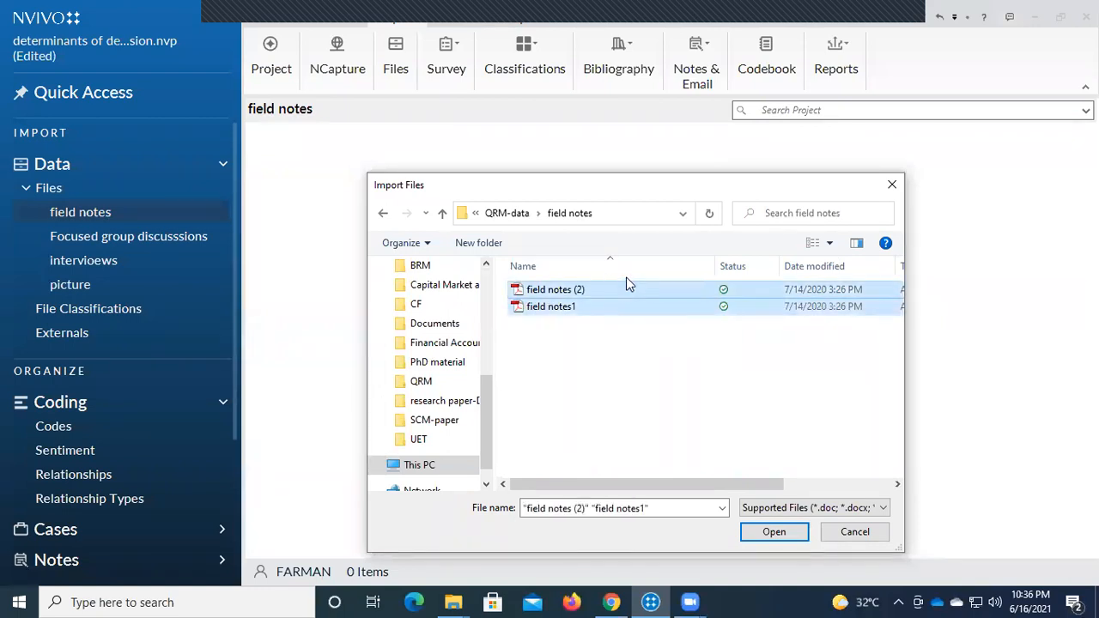
click(767, 534)
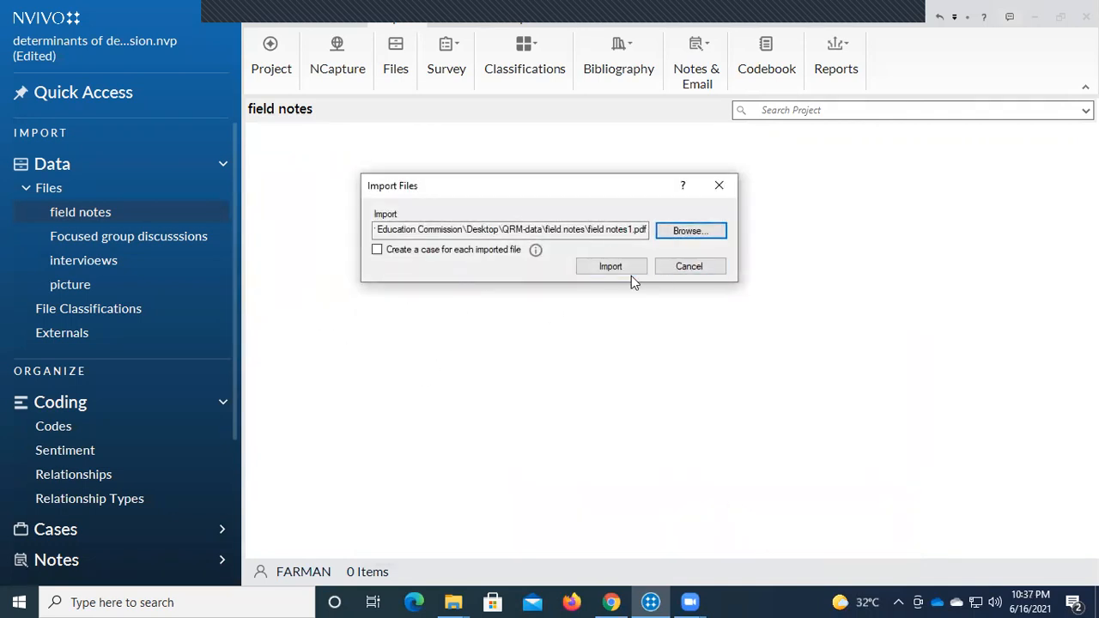
click(626, 266)
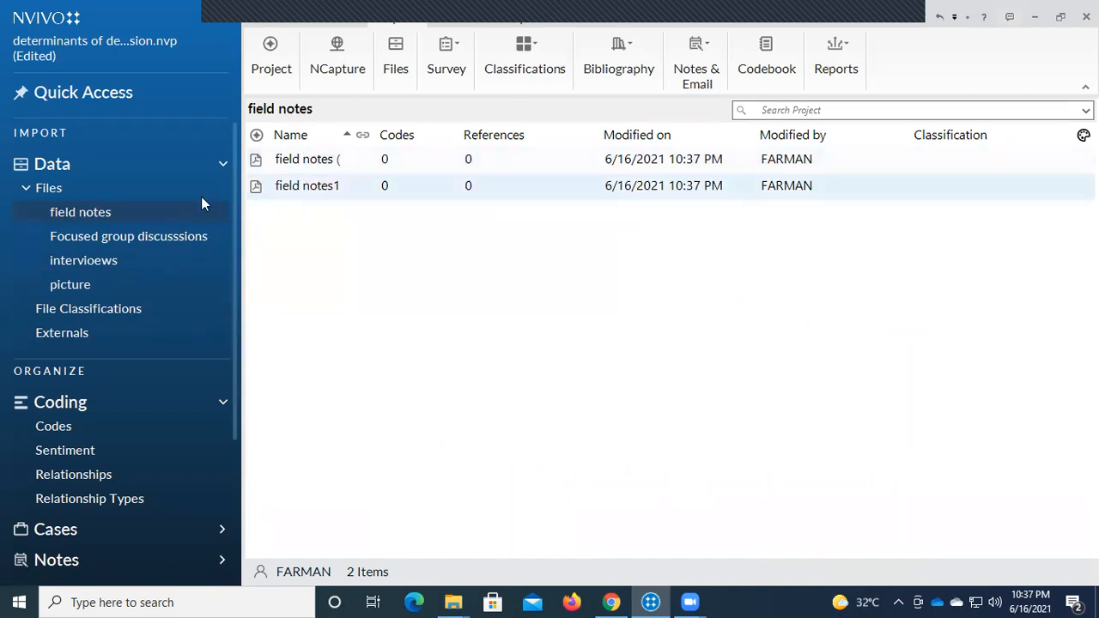
Import the Focus Group video from the focus group discussion subfolder of QRM-data on the Desktop into the Focused group discusssions folder
click(137, 243)
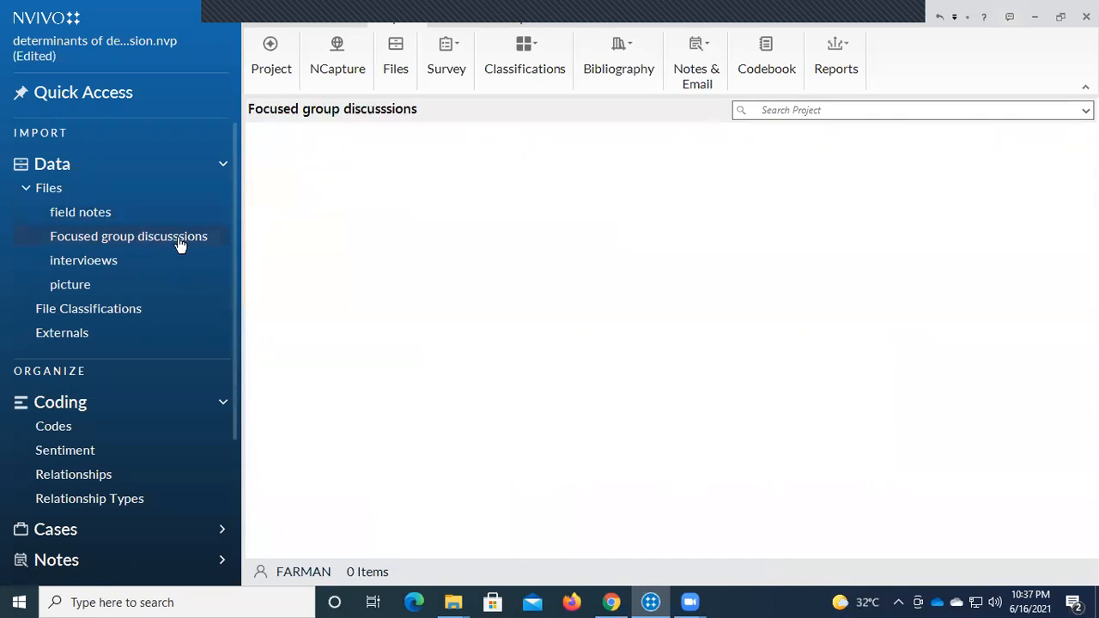
click(400, 67)
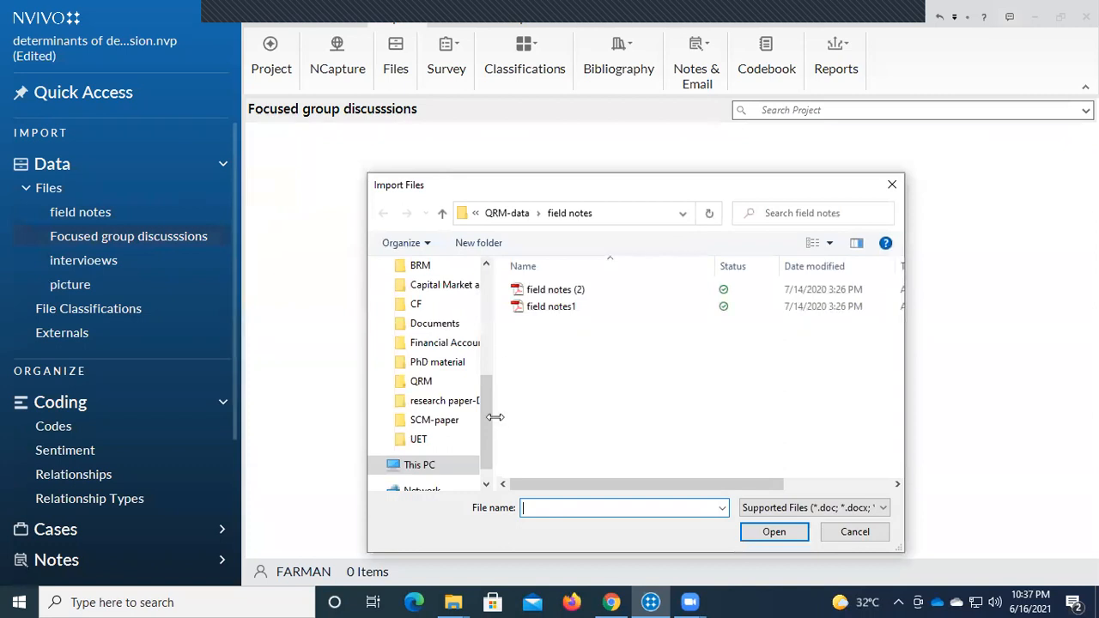
scroll(488, 401, up, 5)
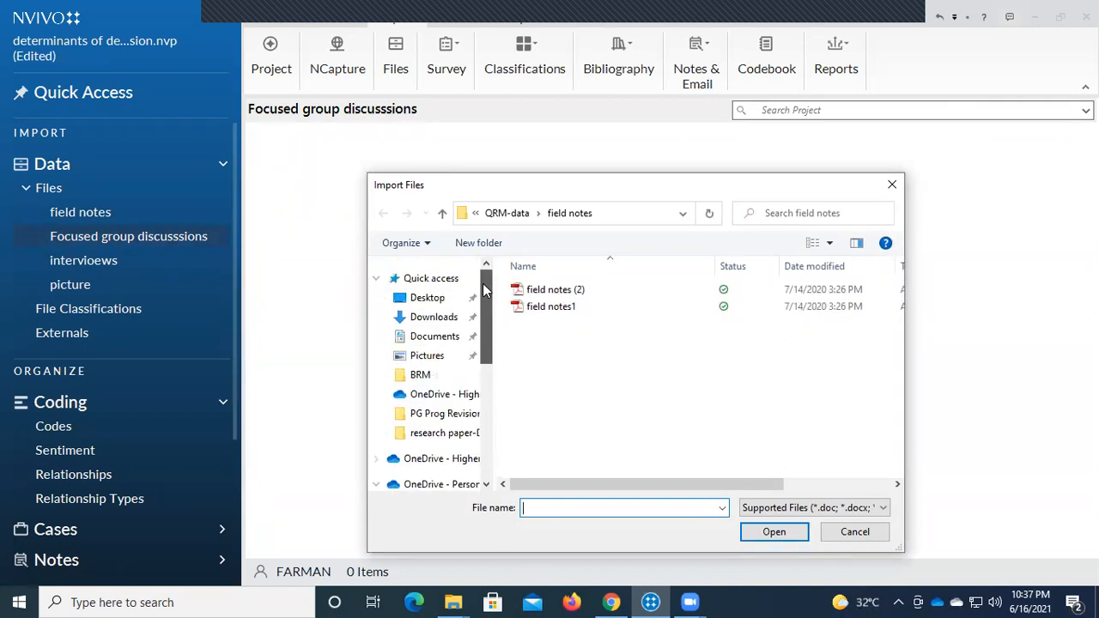
click(432, 300)
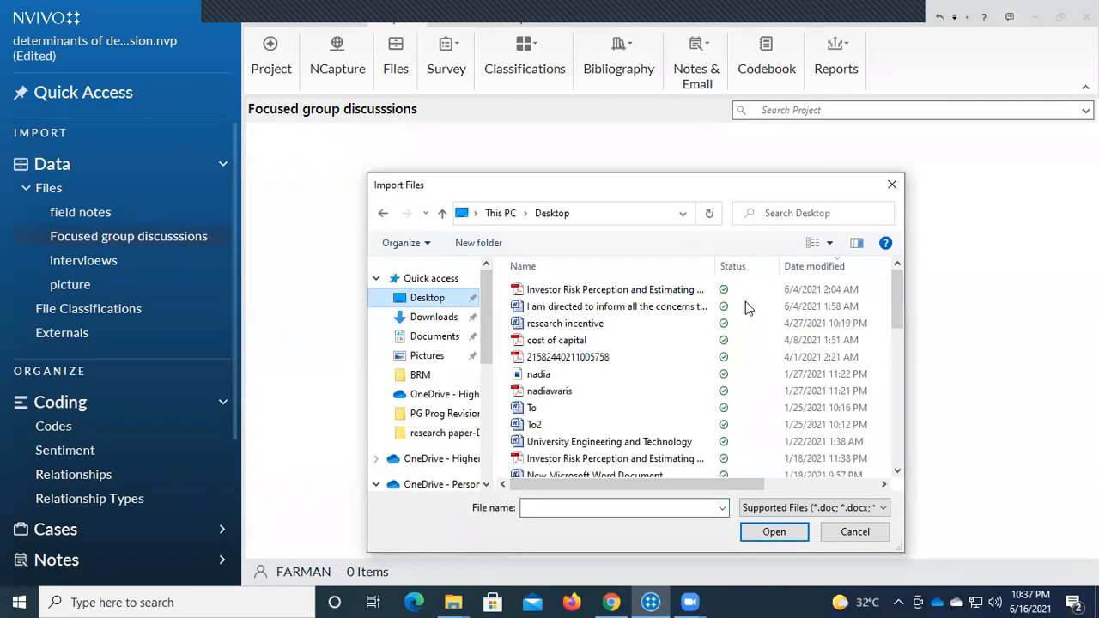
drag(898, 304, 850, 494)
double_click(689, 448)
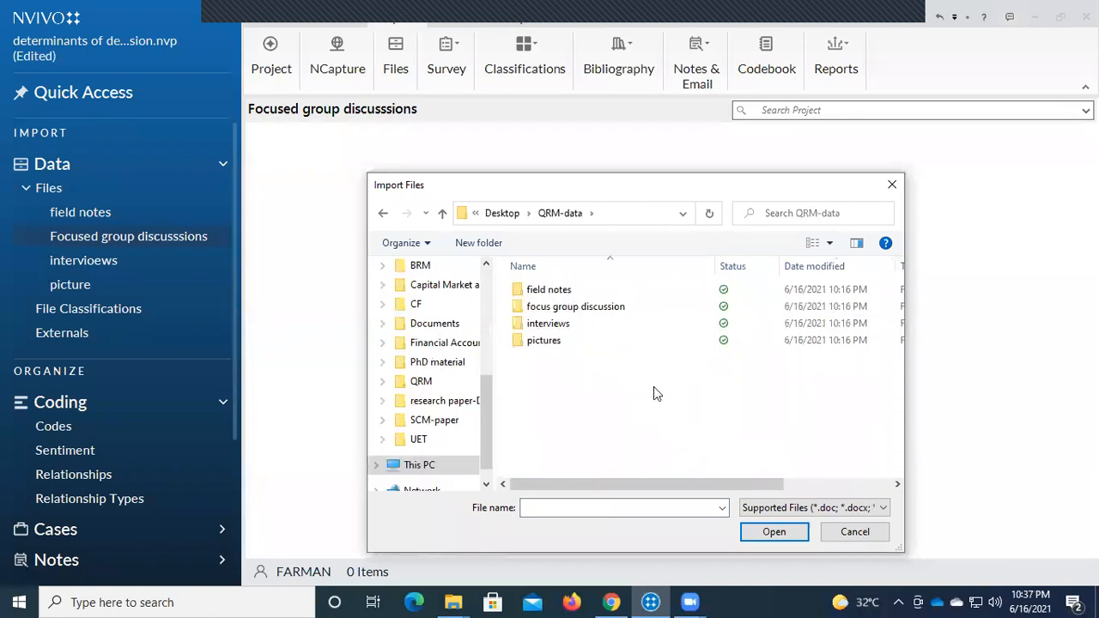
double_click(530, 309)
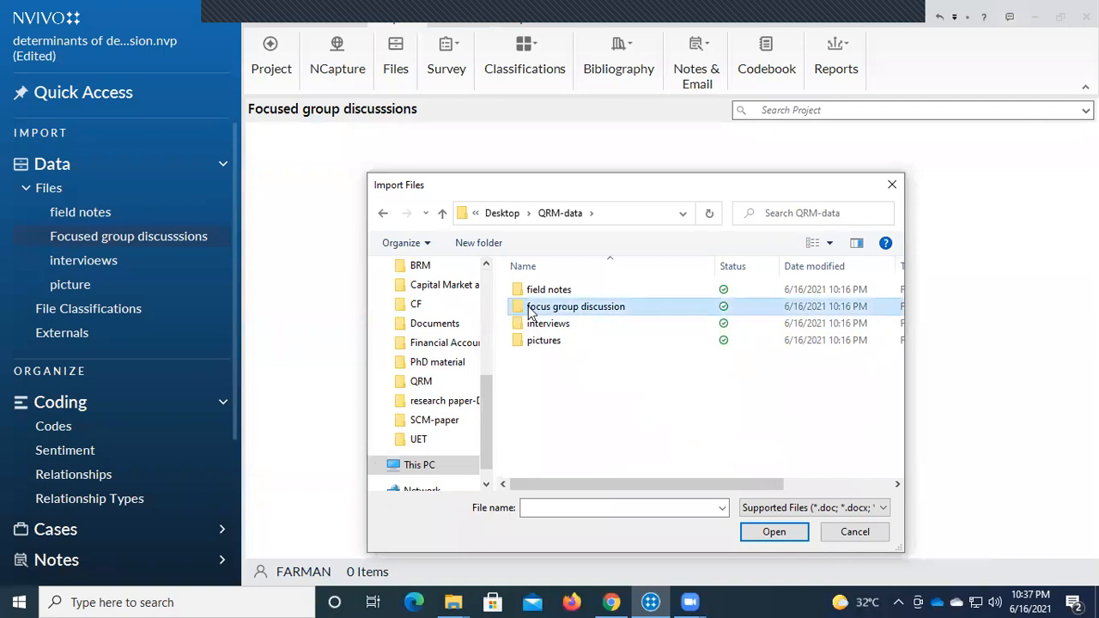
click(563, 319)
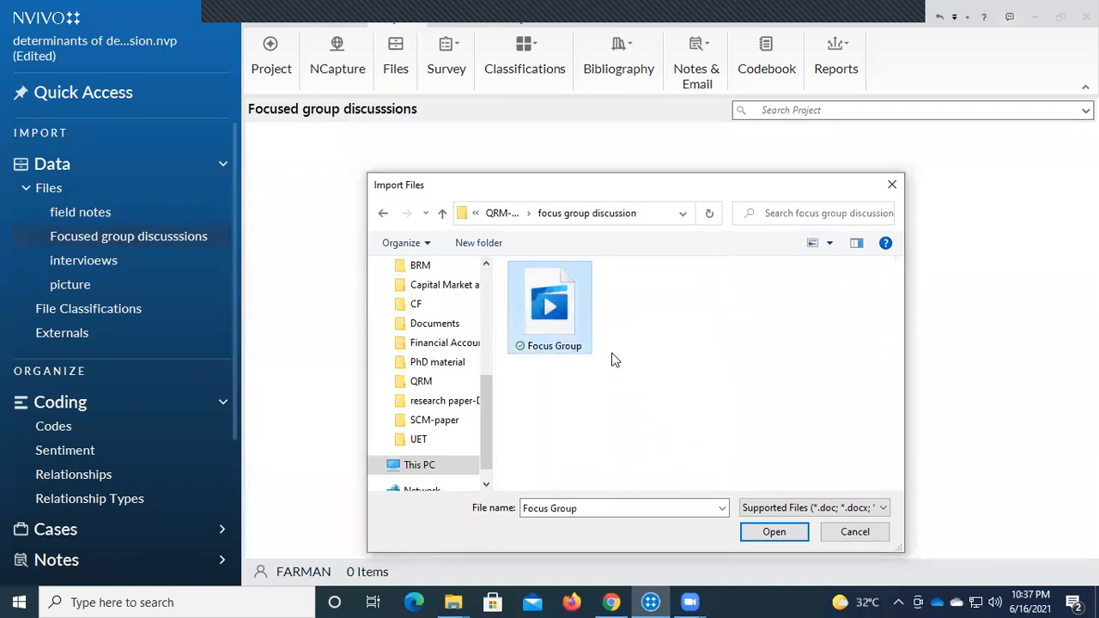
click(774, 531)
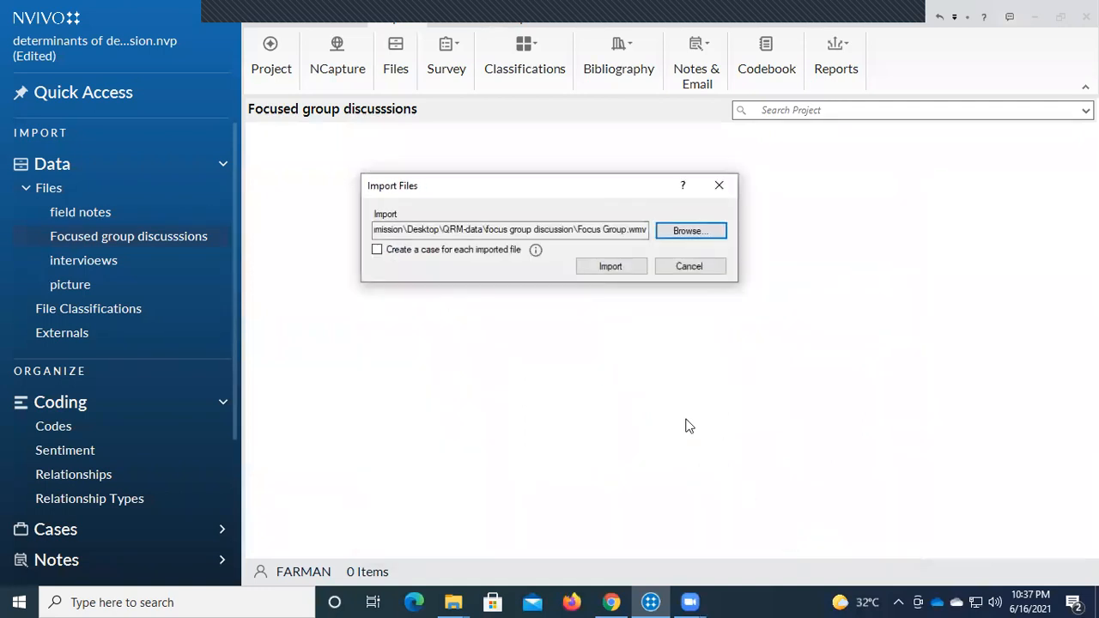
click(630, 267)
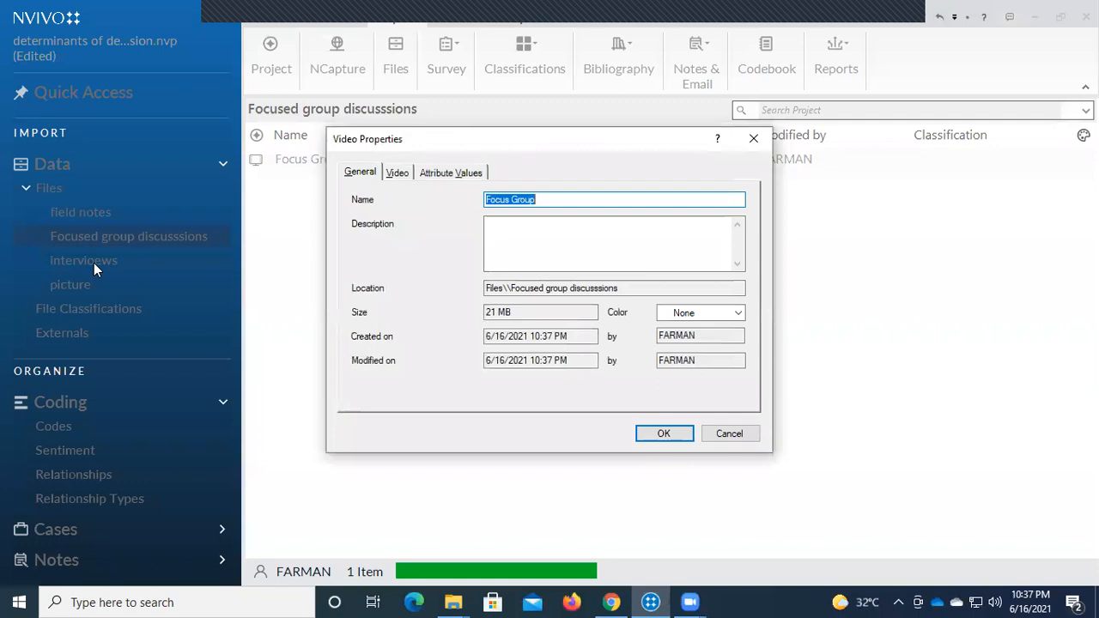
click(681, 435)
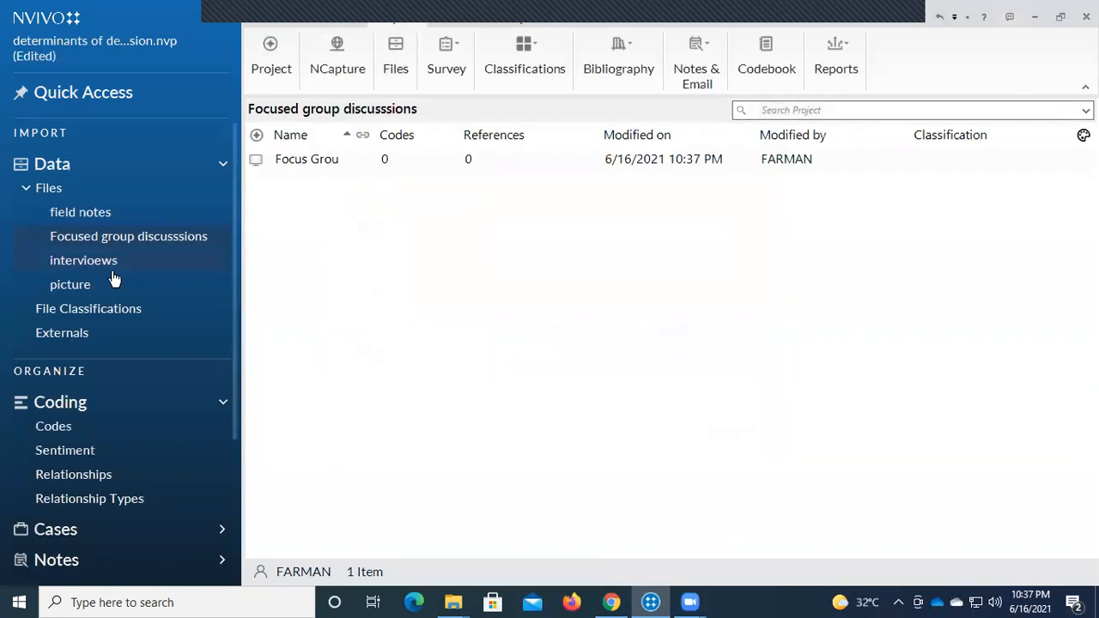
Import the files R1 to R6 from the interviews subfolder of QRM-data into the intervioews folder
click(153, 267)
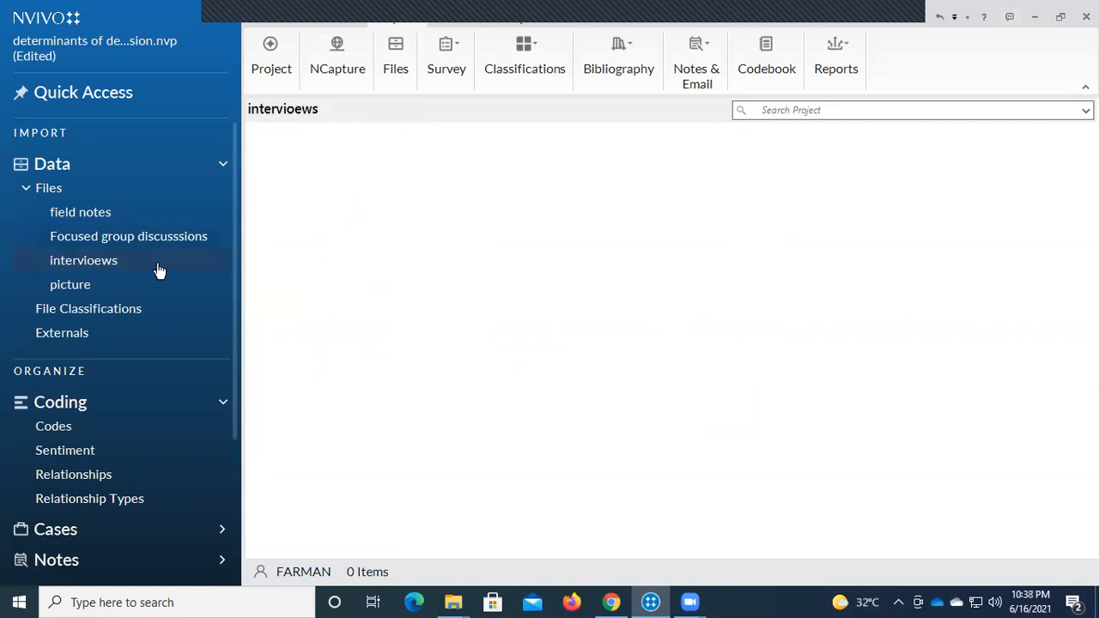
click(398, 71)
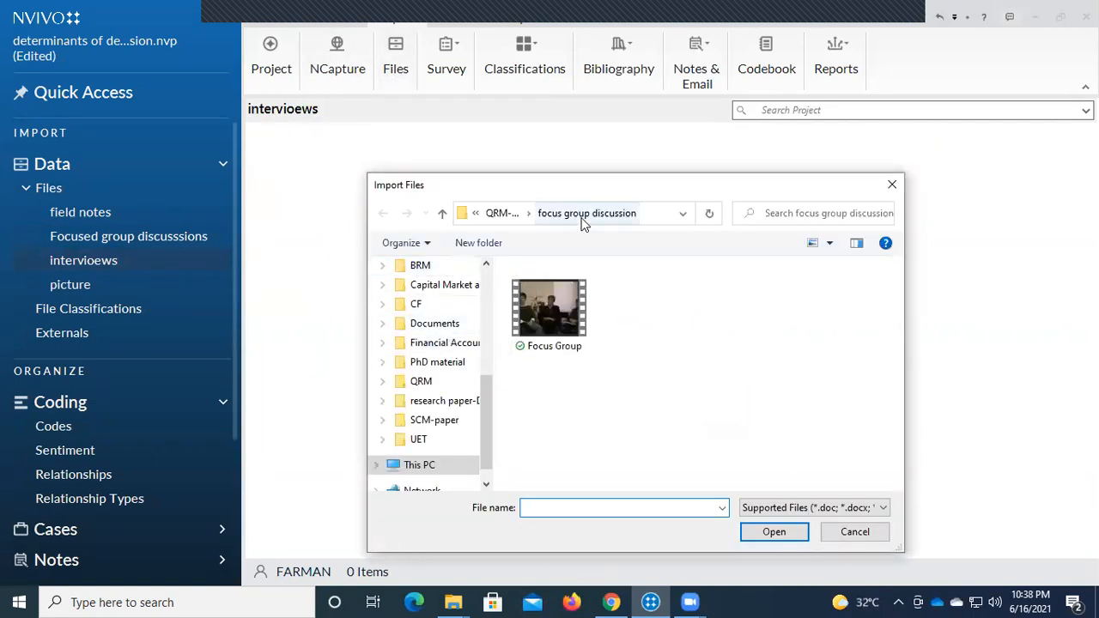
click(507, 215)
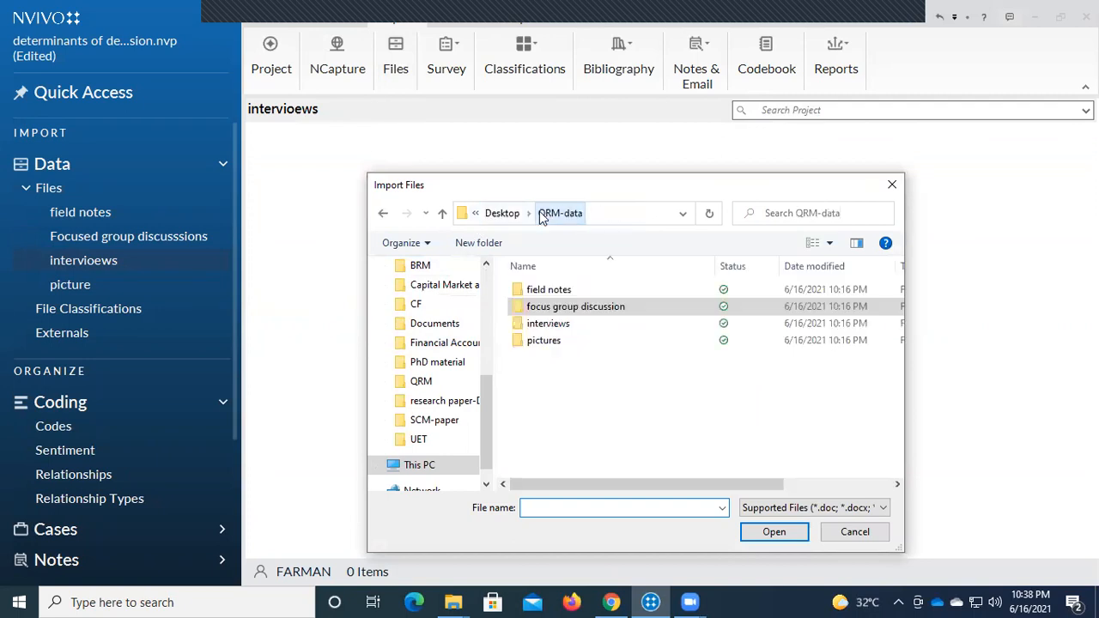
click(597, 326)
double_click(597, 327)
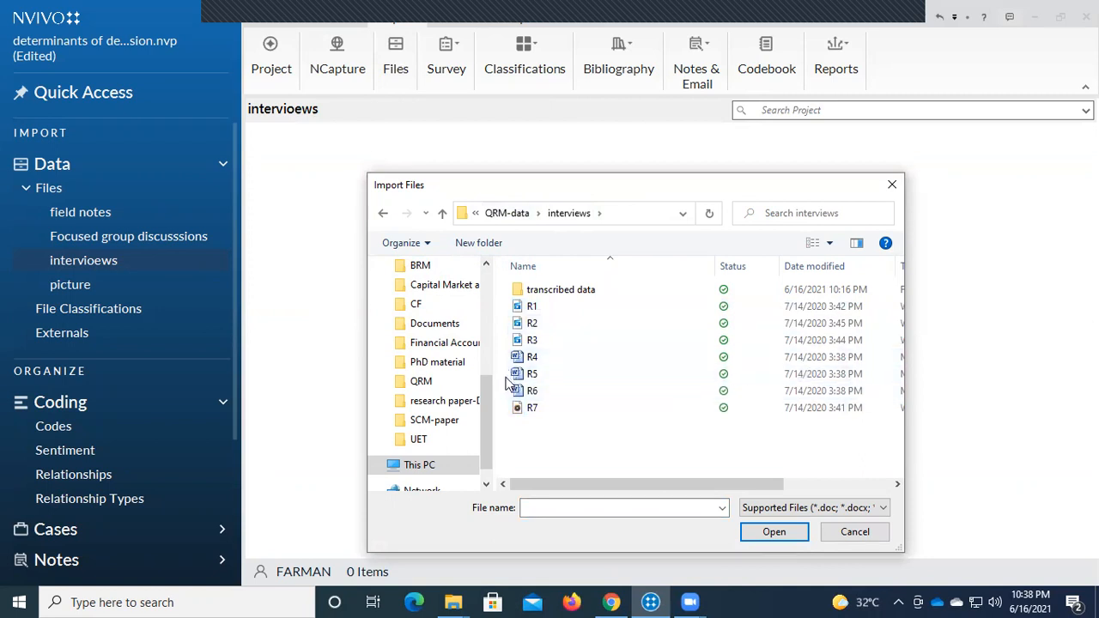
drag(502, 400, 547, 305)
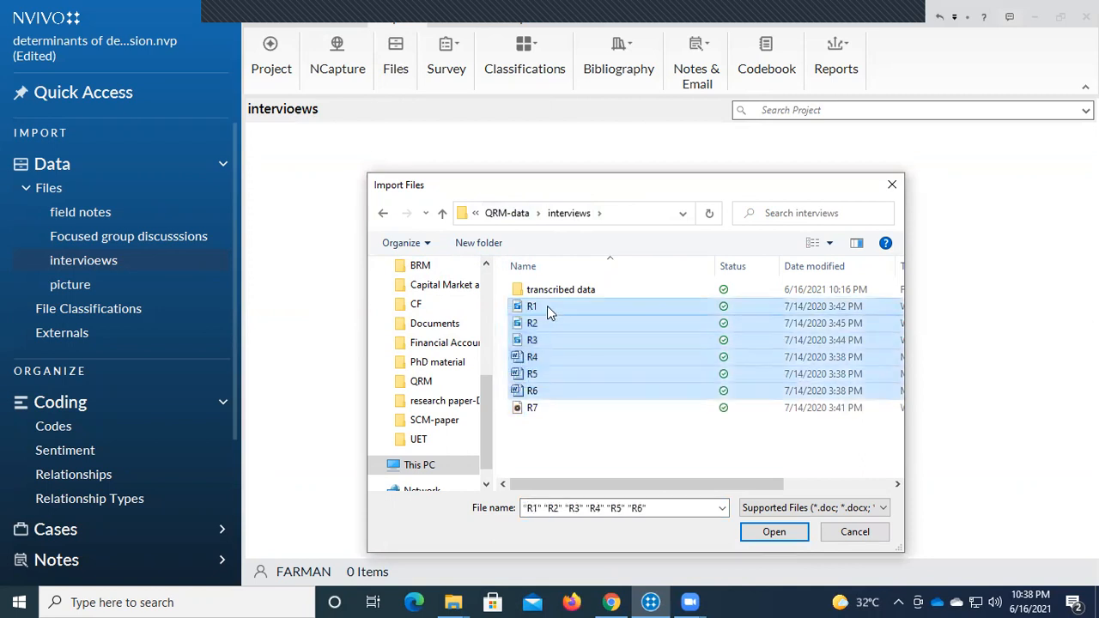
click(773, 533)
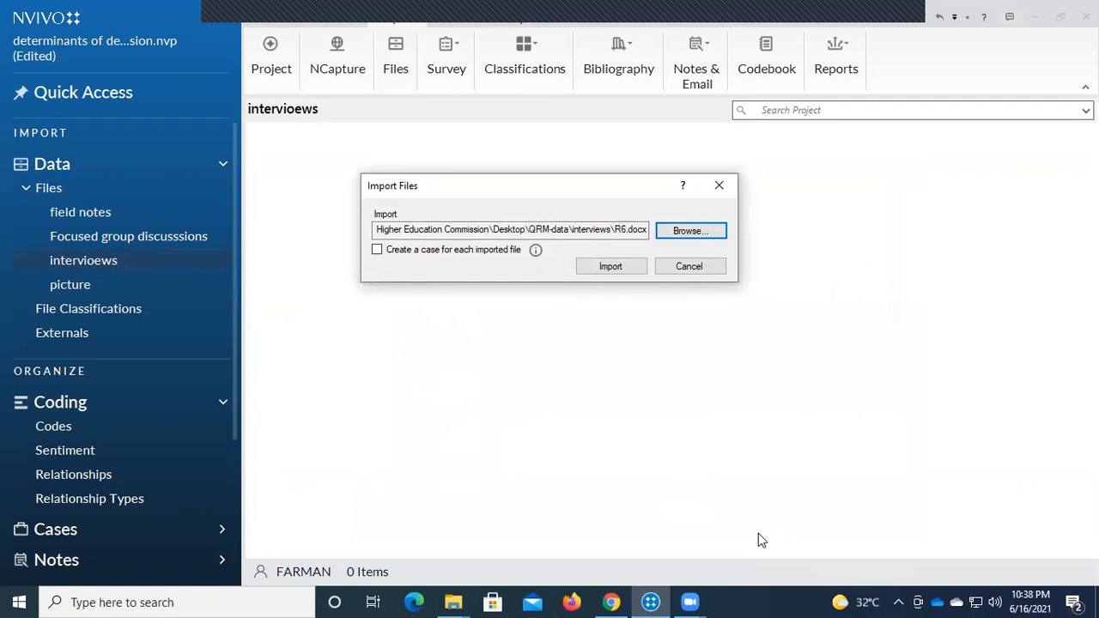
click(643, 264)
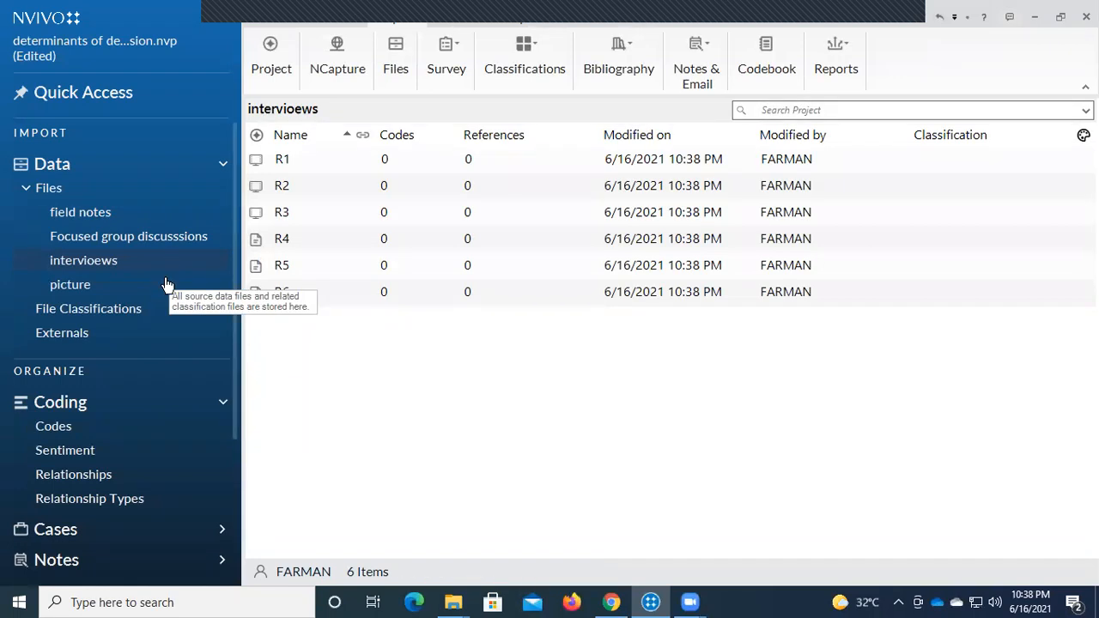
Import the images 1, 1 (2), 2 and 2 (2) from the pictures subfolder of QRM-data into the picture folder
click(164, 286)
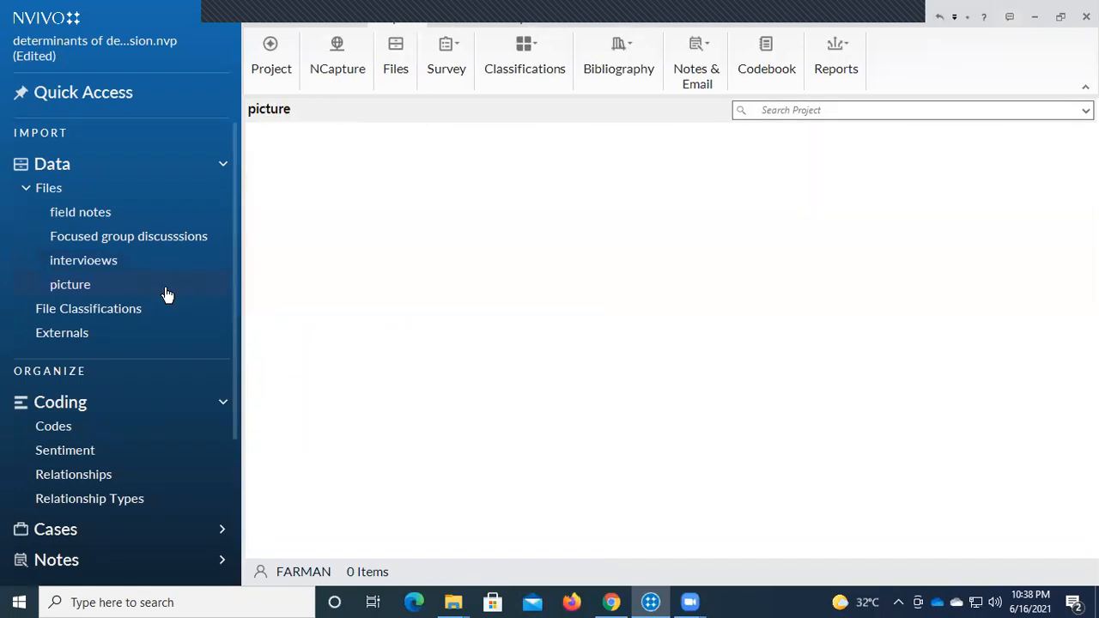
click(388, 73)
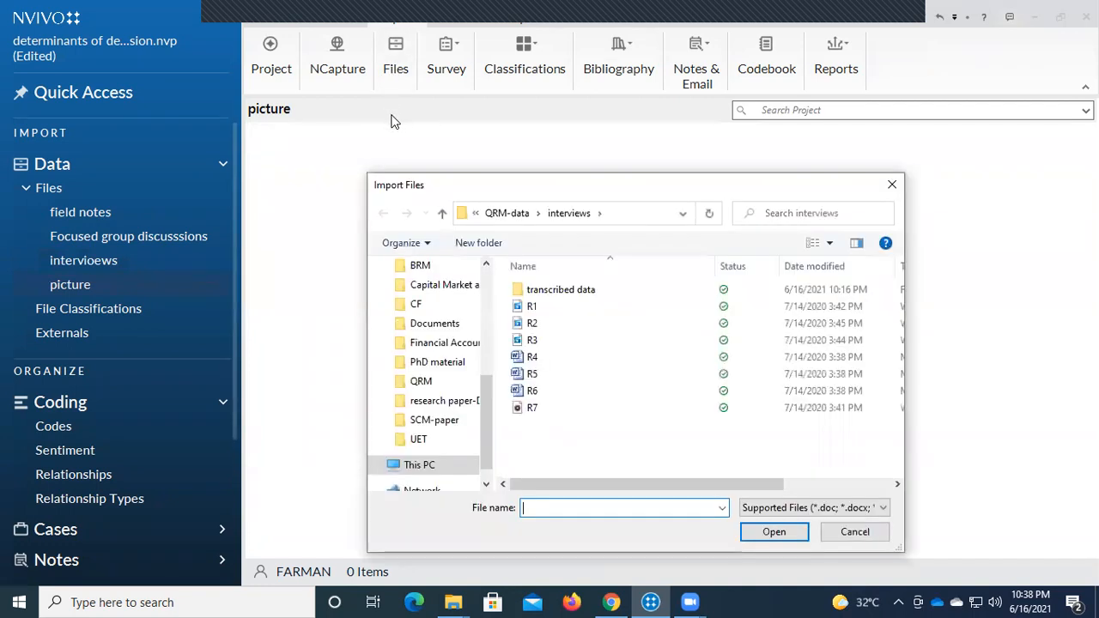
click(502, 217)
double_click(567, 344)
drag(545, 379, 866, 316)
click(773, 533)
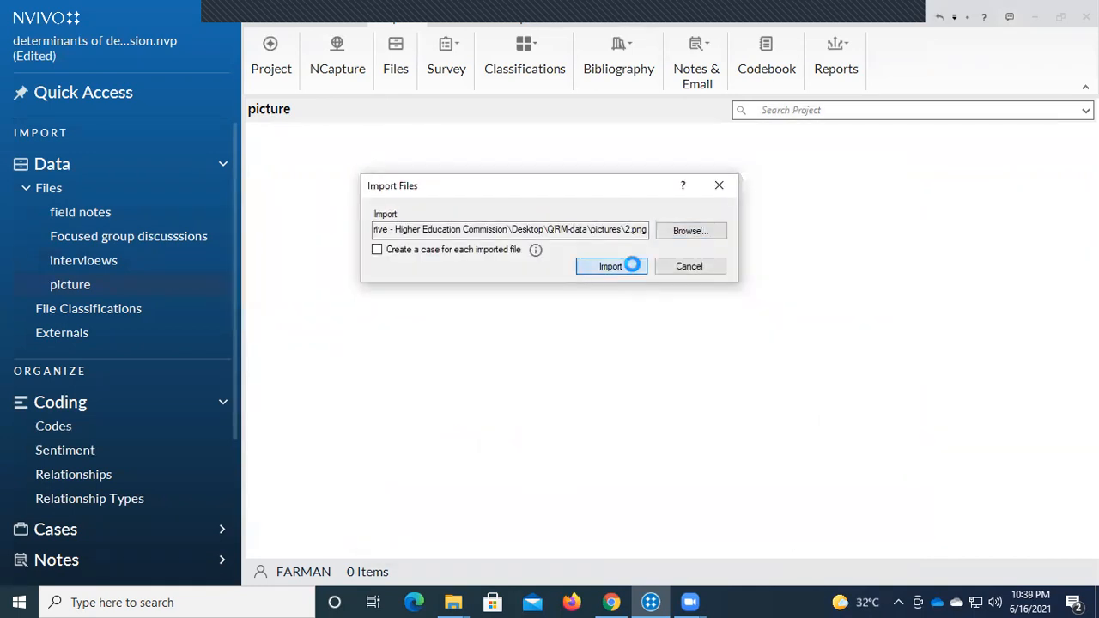
click(634, 269)
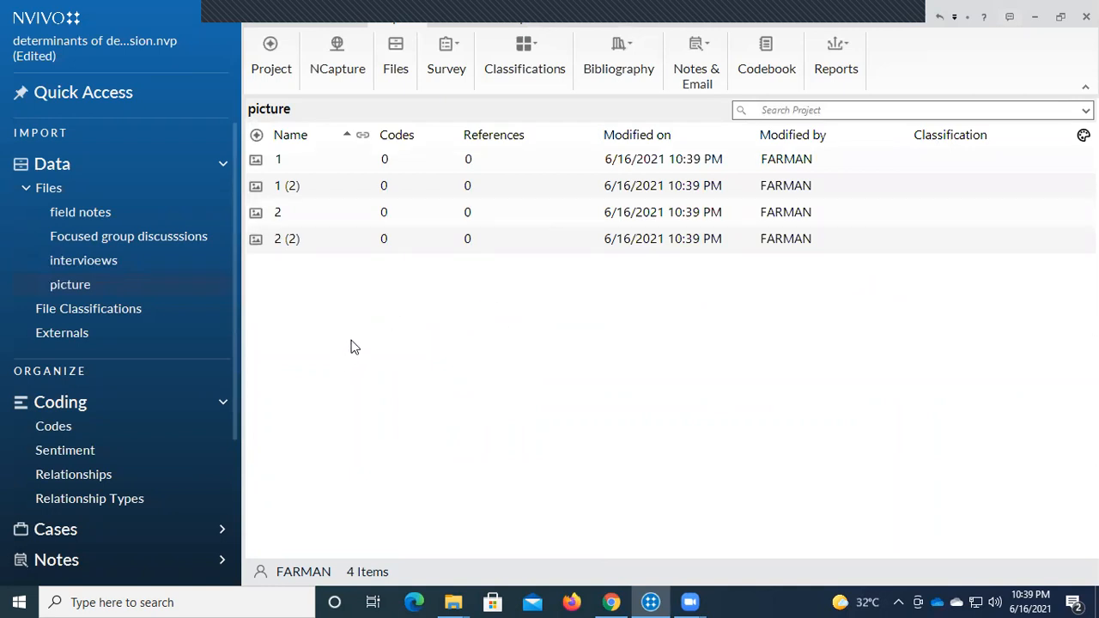
Review the field notes and Focused group discusssions folders, and view the Focus Group video before closing it
click(109, 213)
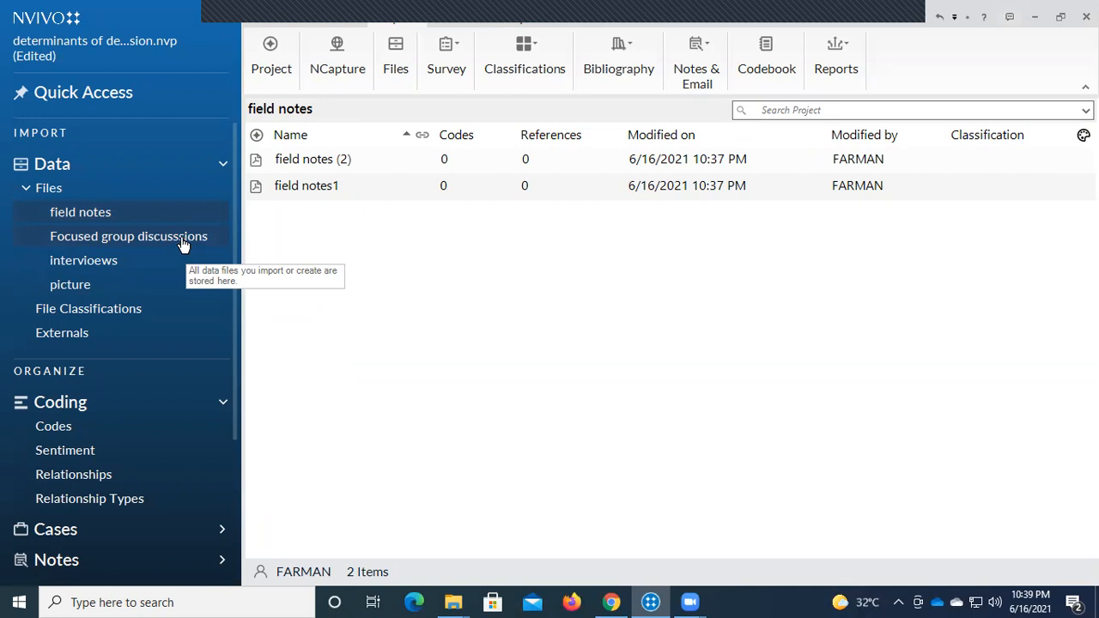
click(149, 244)
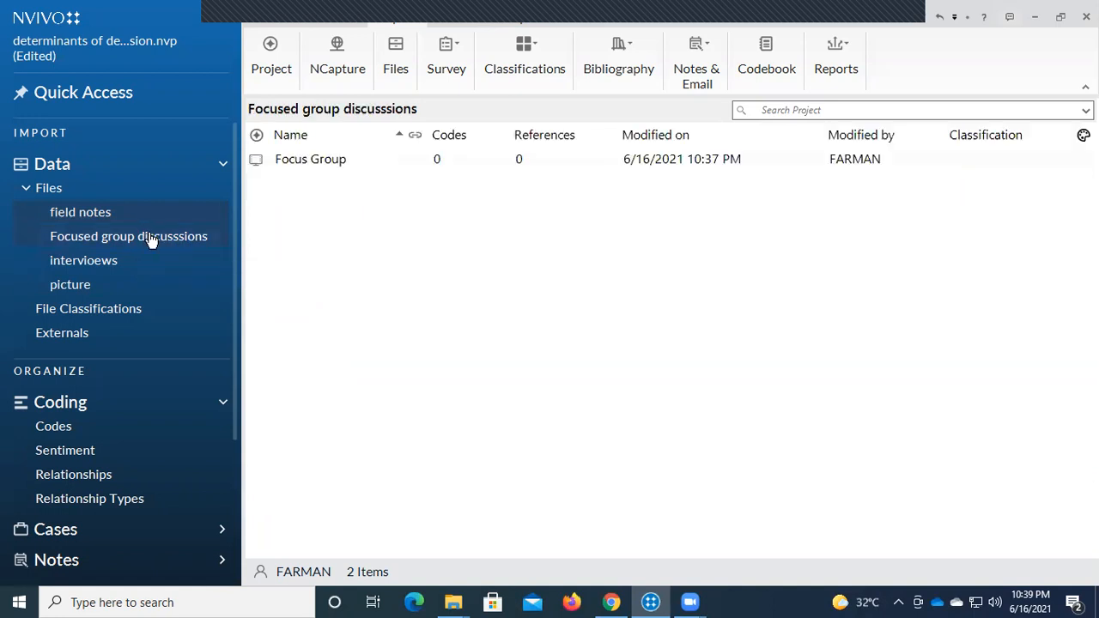
click(387, 167)
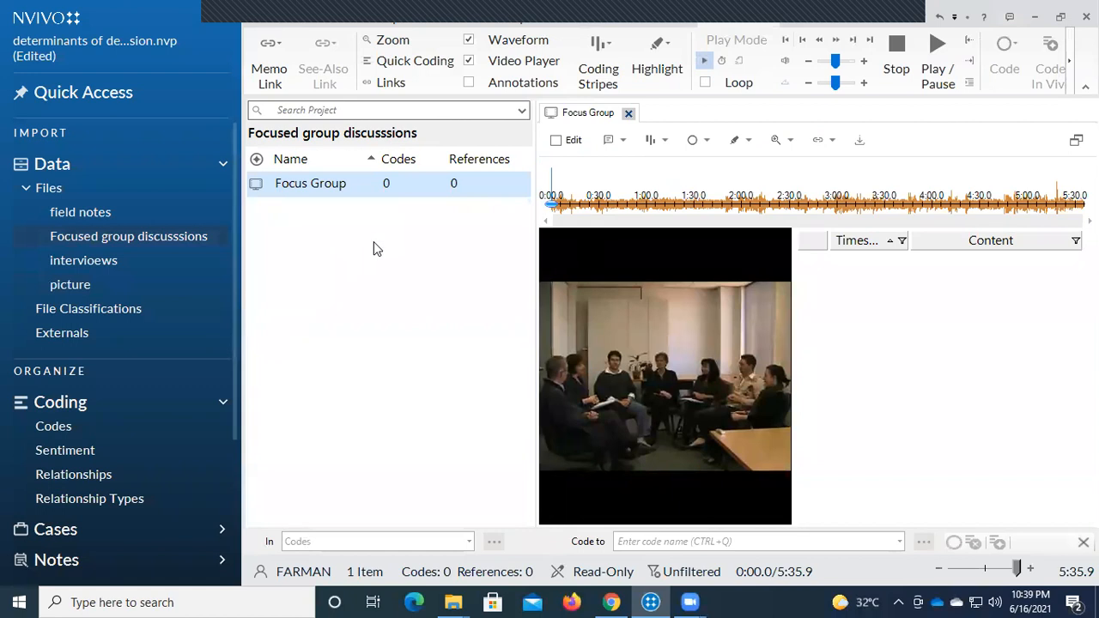
click(630, 115)
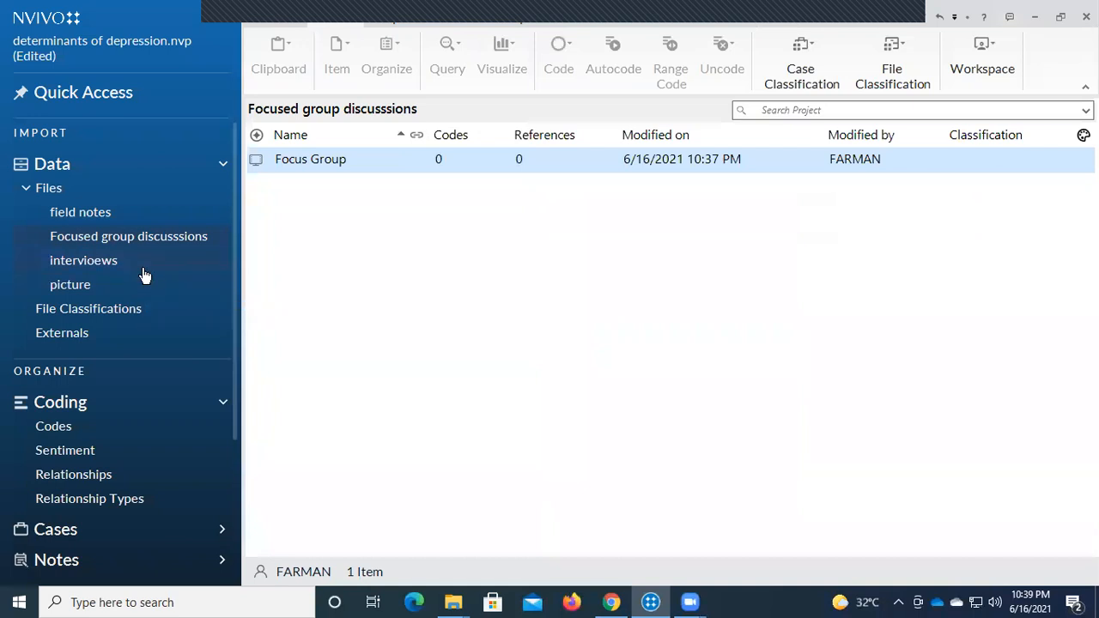
Open the R1 video in the intervioews folder, play its opening seconds and pause it
click(114, 261)
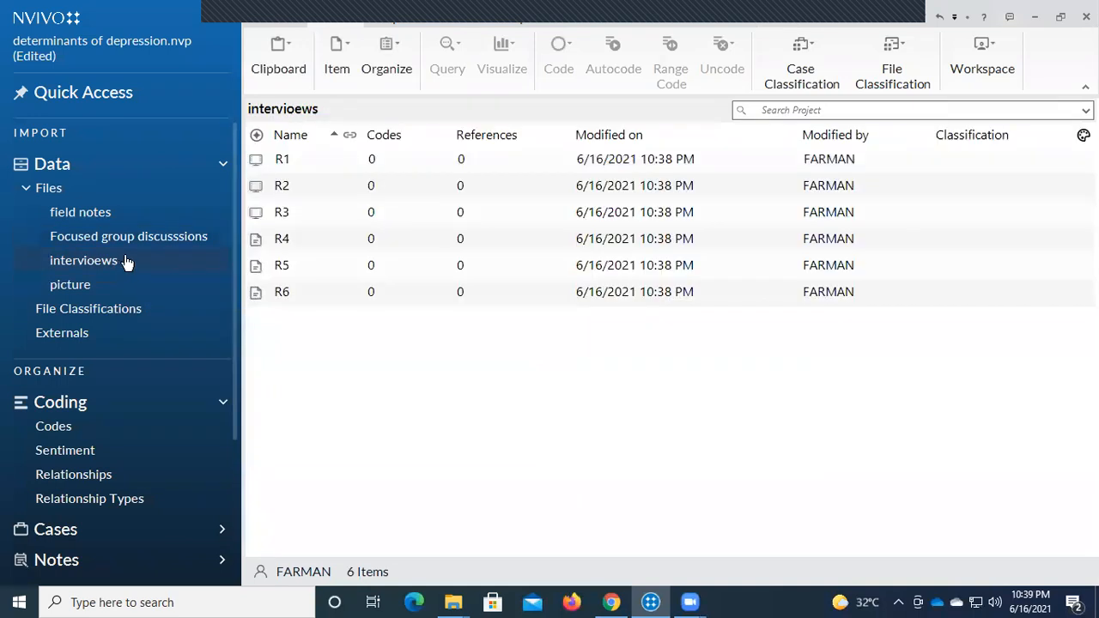
click(413, 163)
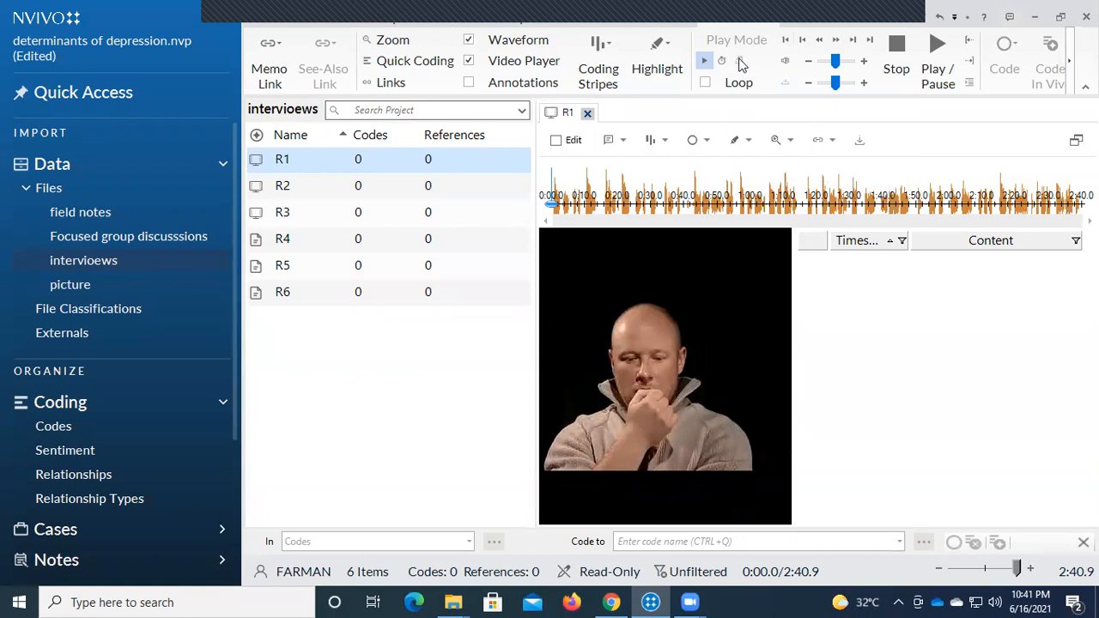
click(938, 51)
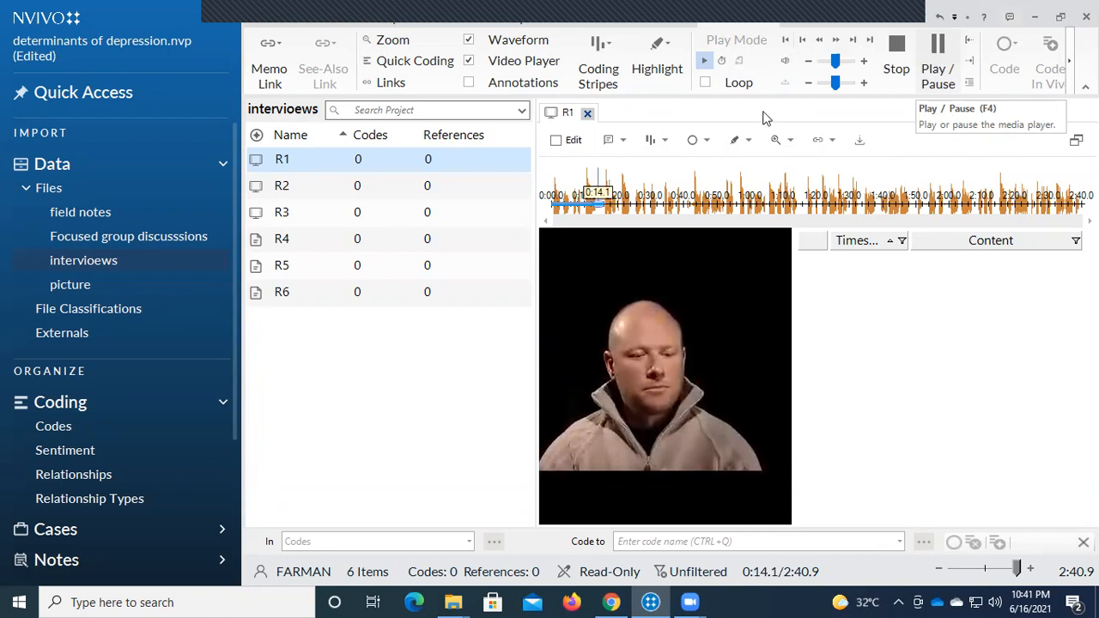
key(F4)
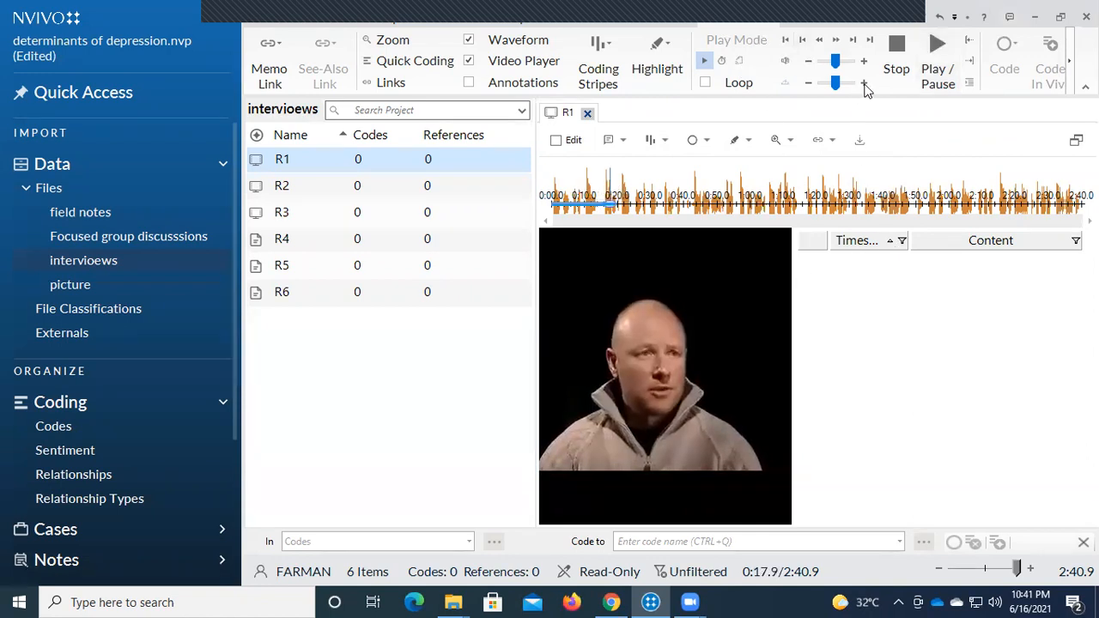
right_click(701, 64)
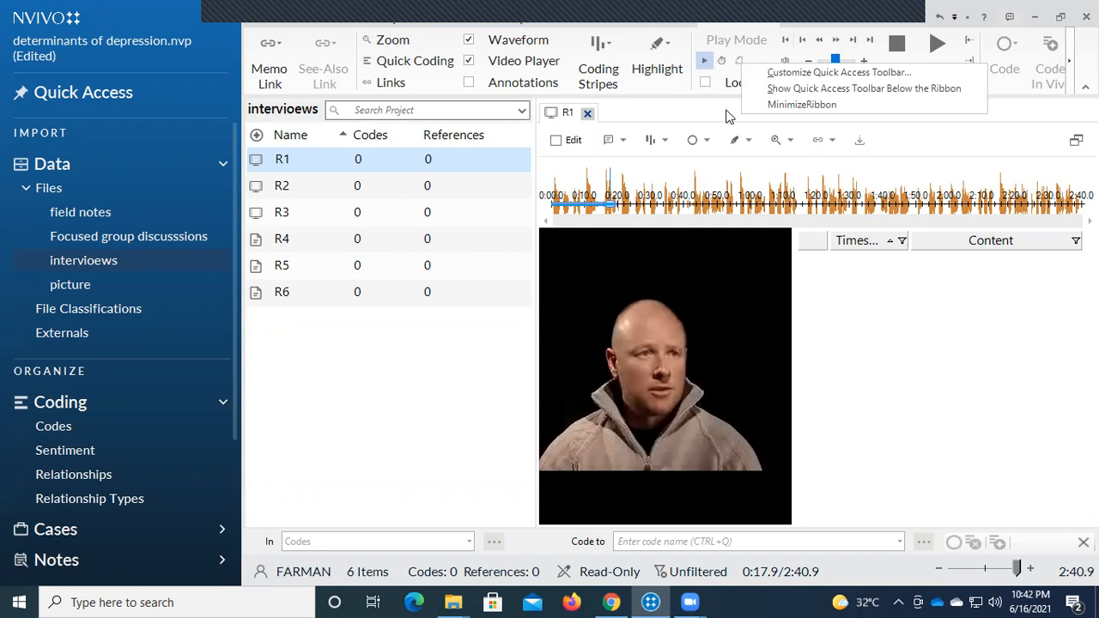
Turn on editing for the R1 video, play a short further section, and switch the play mode to Transcribe
click(560, 140)
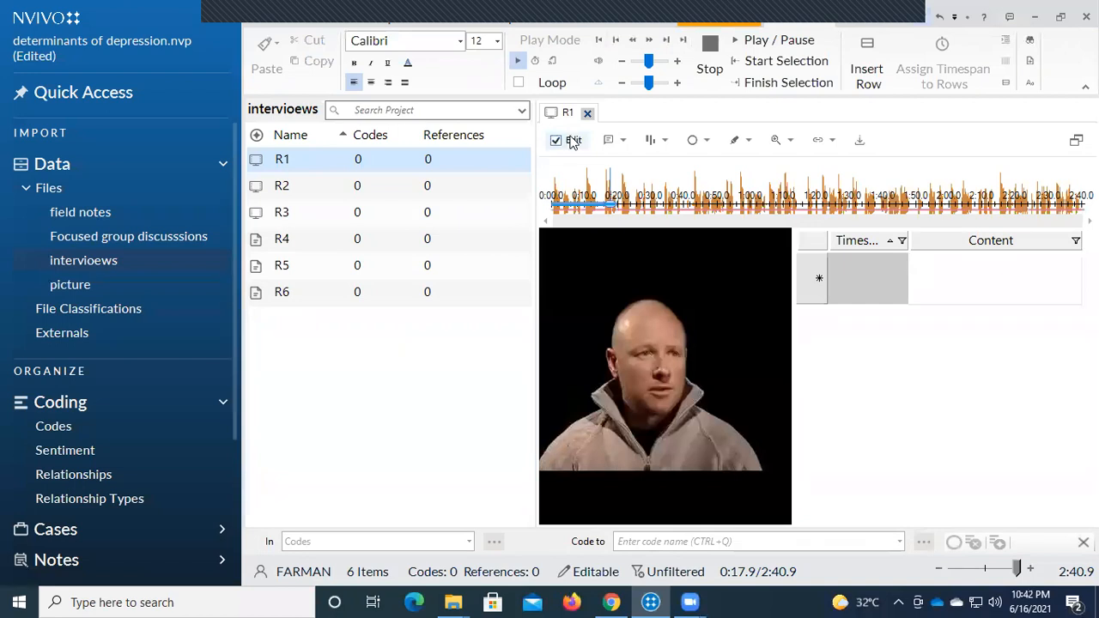
click(920, 267)
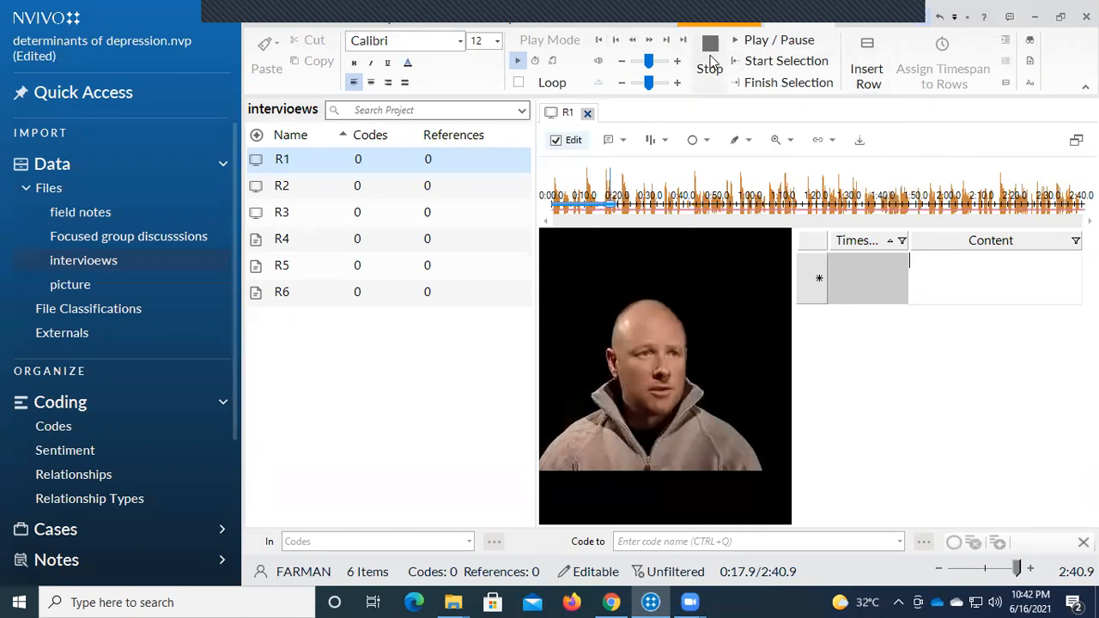
click(747, 45)
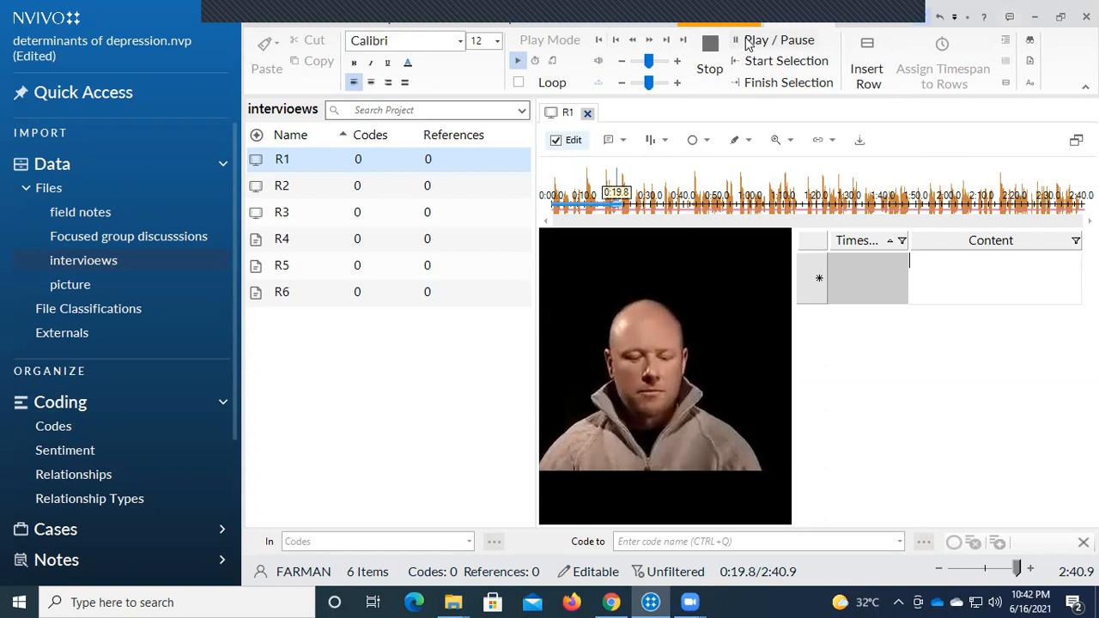
click(746, 45)
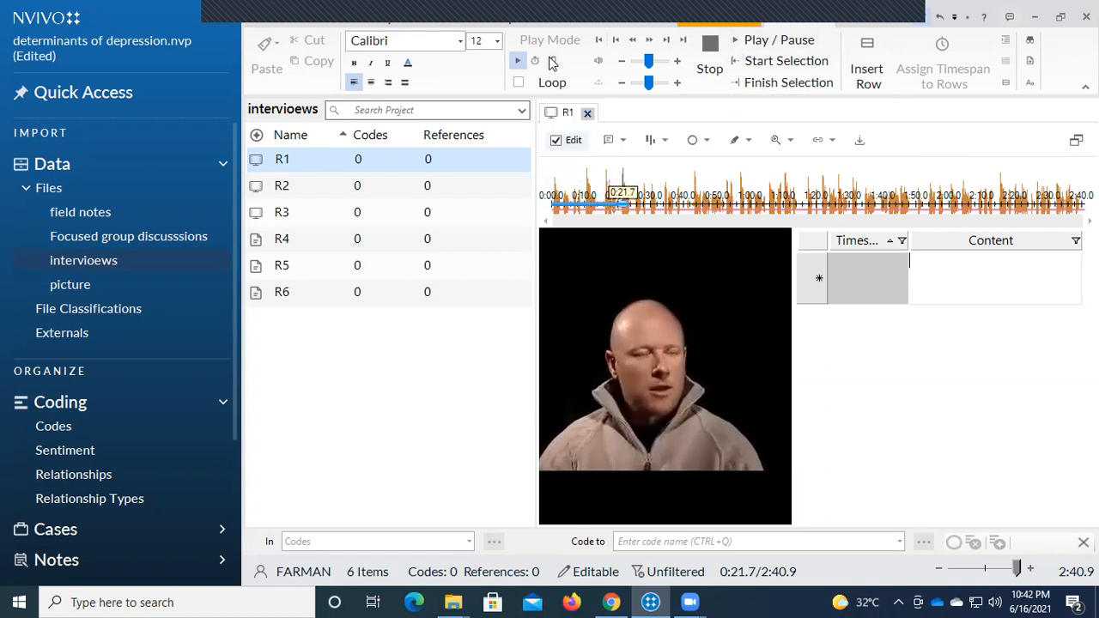
click(551, 61)
click(853, 302)
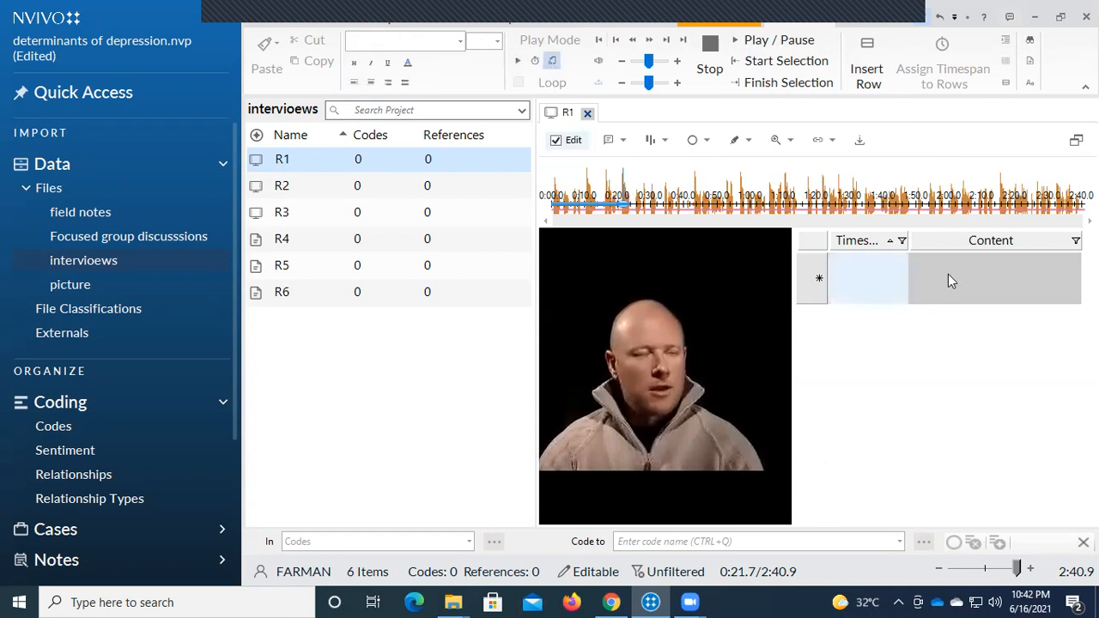
Create the first R1 transcript row by playing the video from 0:21.7 and stopping at 0:36.1
click(914, 275)
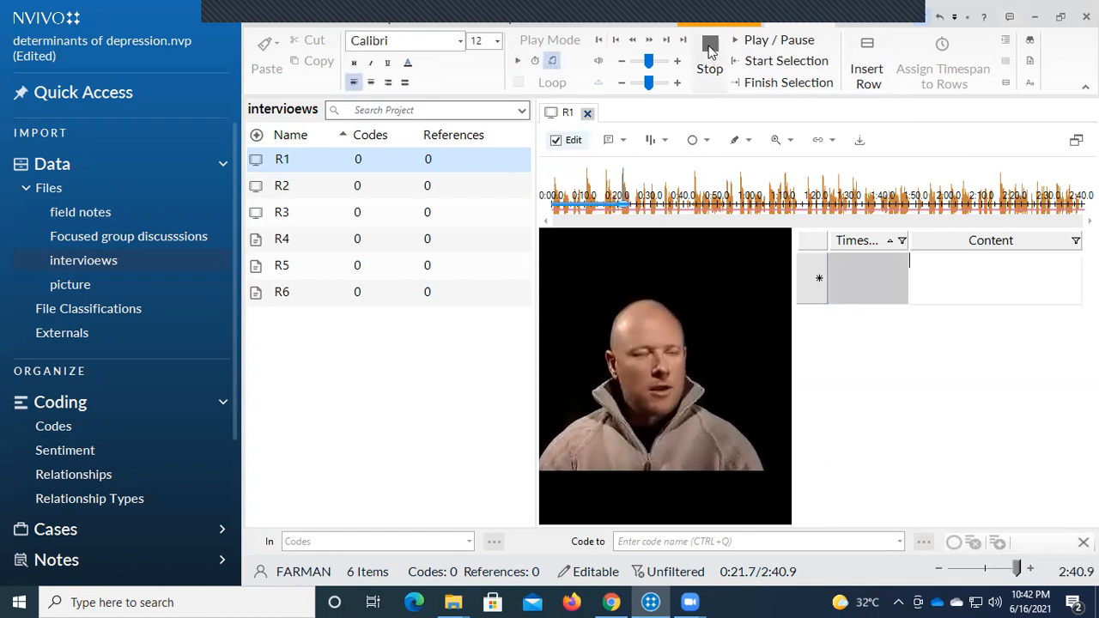
click(736, 43)
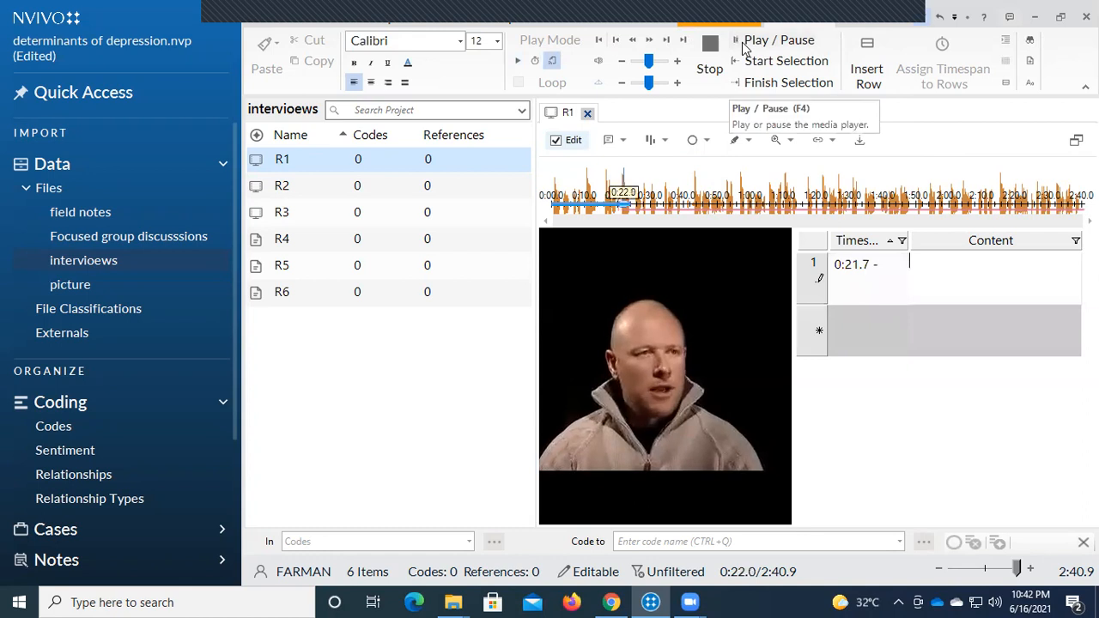
click(906, 268)
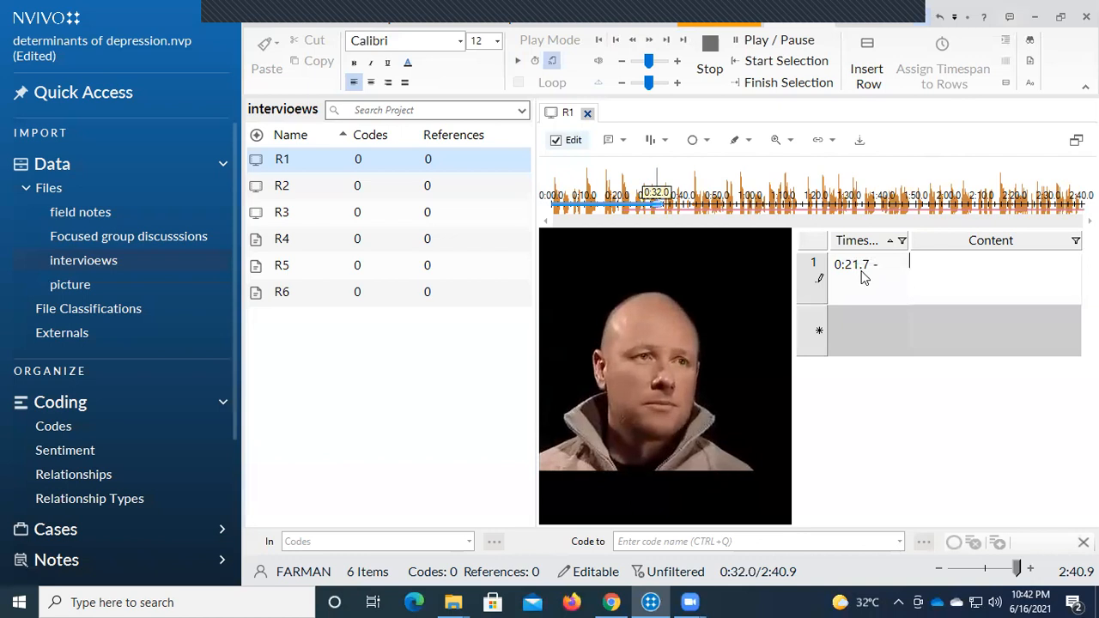
click(718, 74)
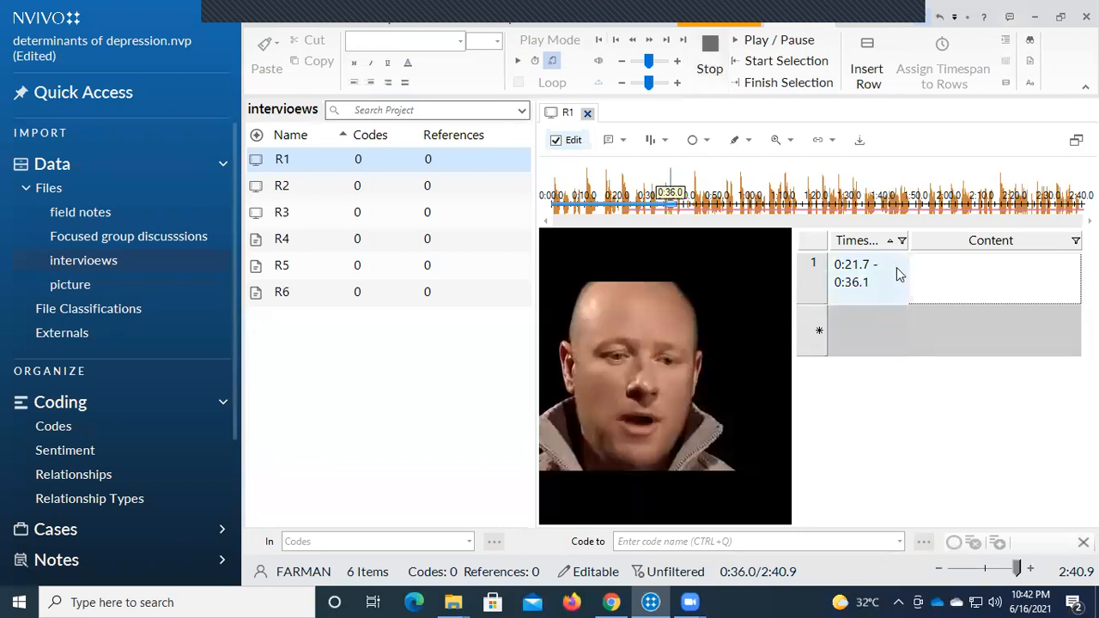
Switch to File Explorer and open the Word document demo 1 from the transcribed data subfolder of QRM-data's interviews folder
click(455, 600)
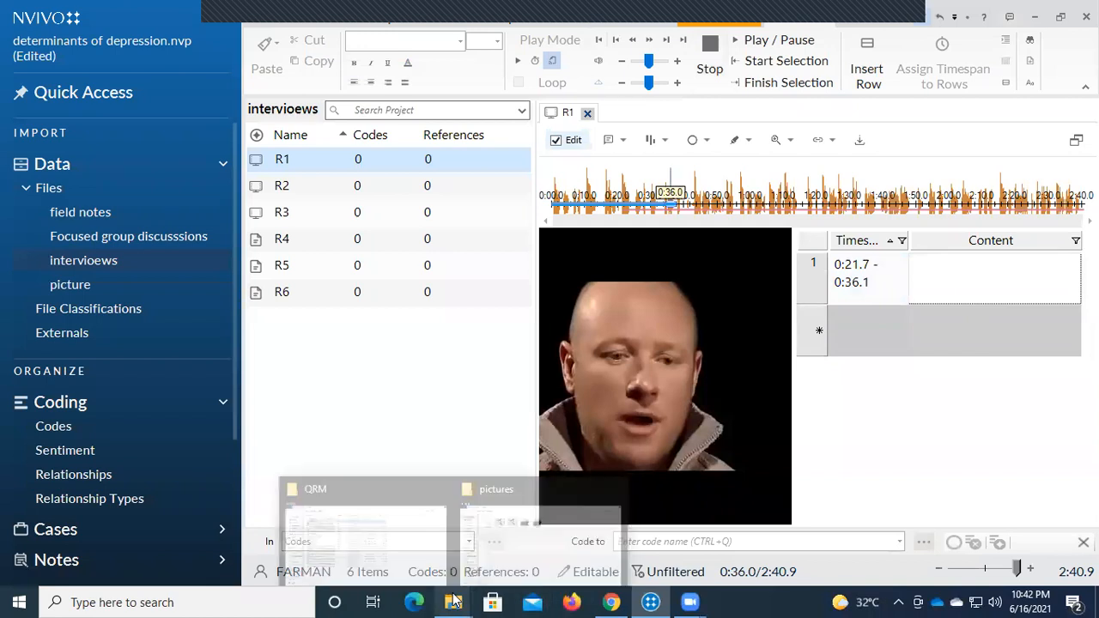
click(499, 539)
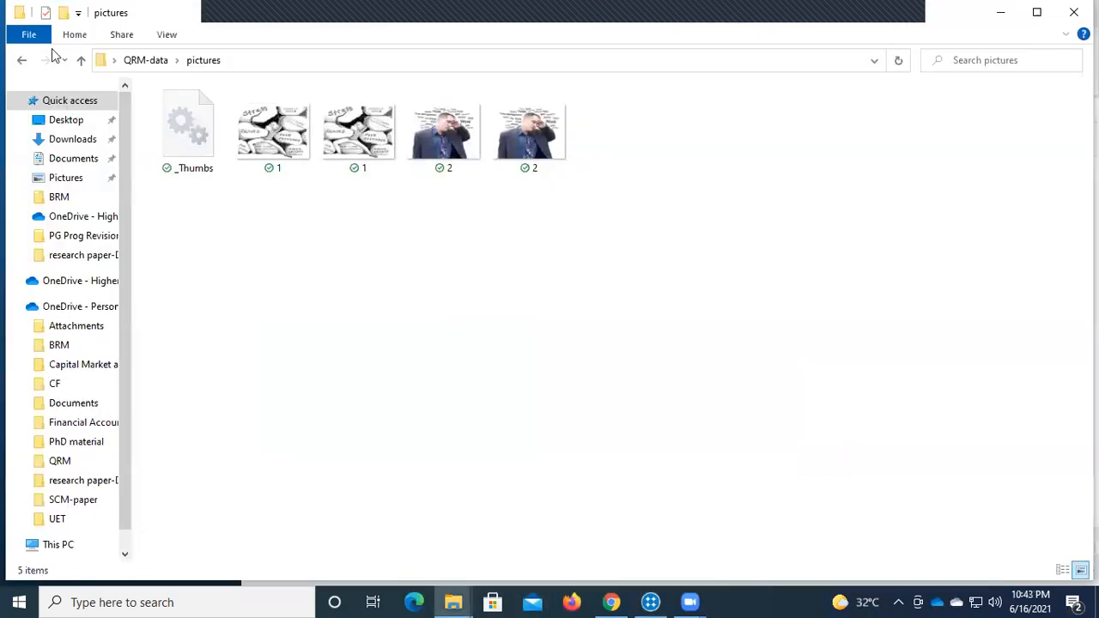
click(22, 60)
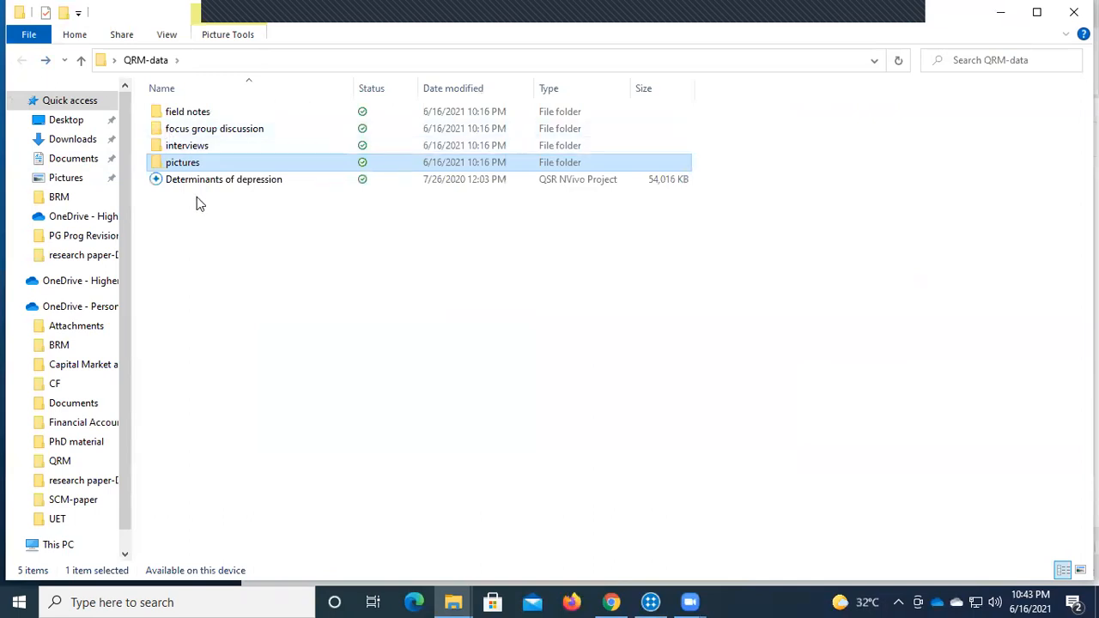
double_click(220, 145)
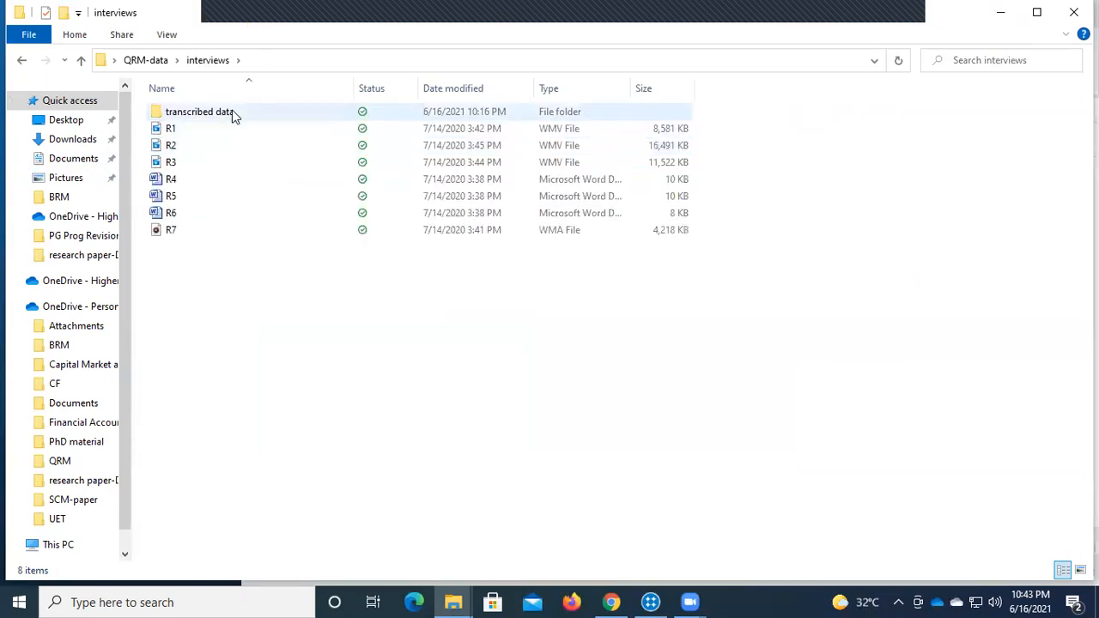
double_click(233, 112)
click(232, 114)
double_click(233, 113)
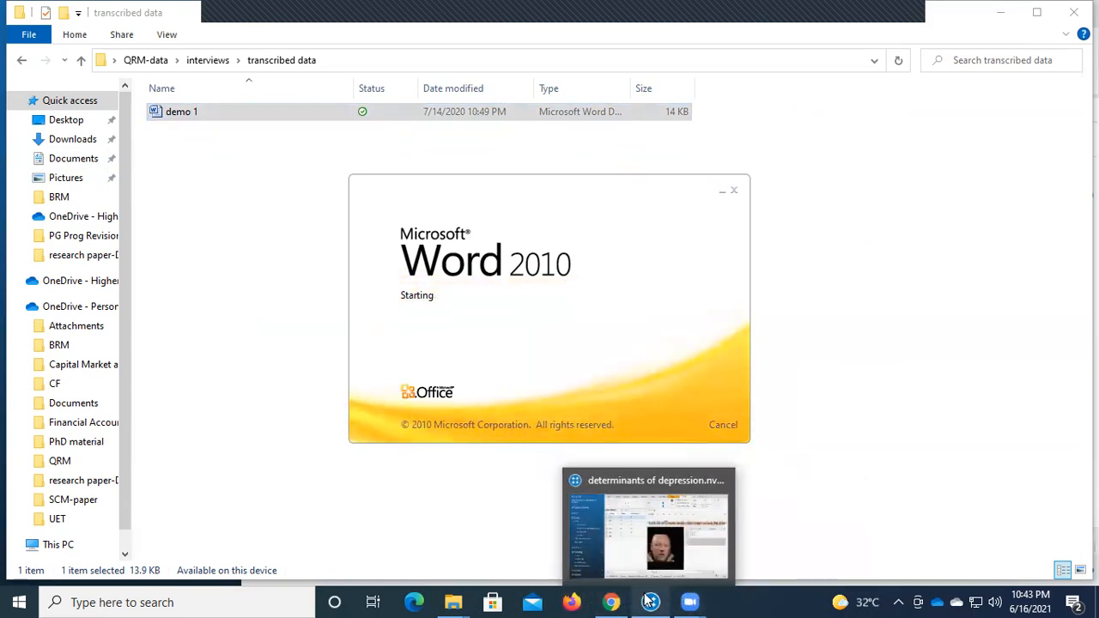
Return to NVivo and open the Content cell of the first R1 transcript row for editing
mouse_move(650, 602)
click(629, 562)
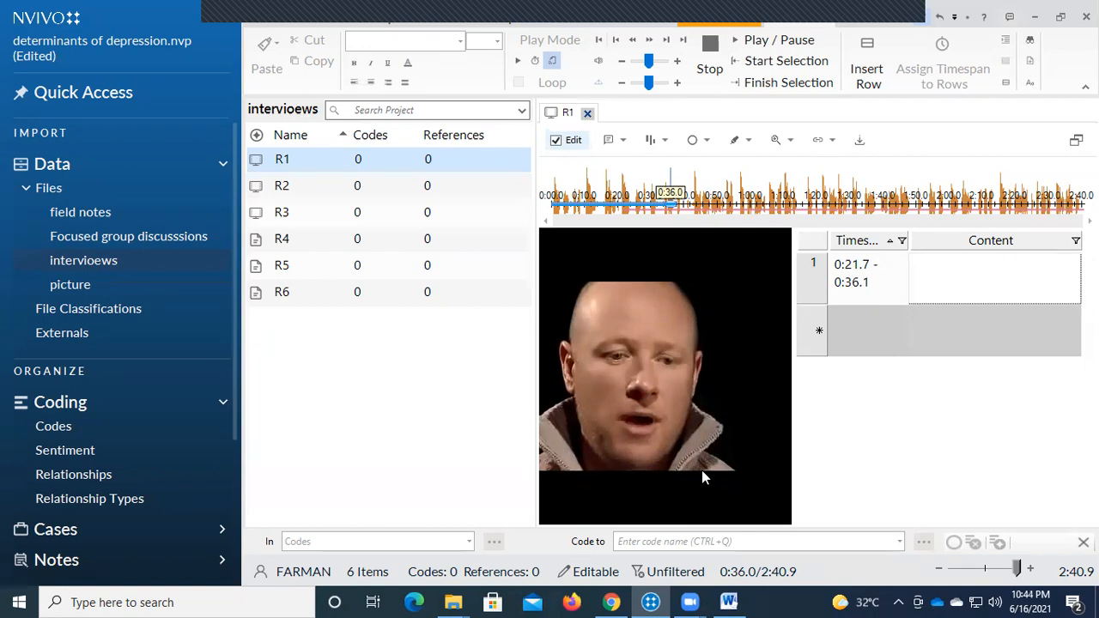
click(838, 347)
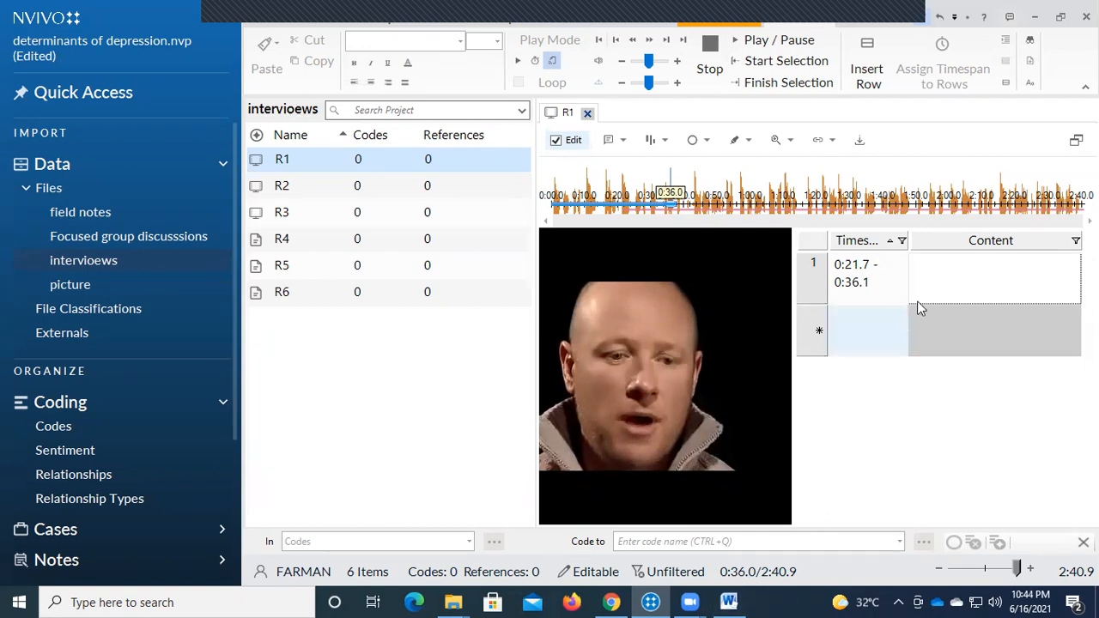
click(857, 287)
click(930, 275)
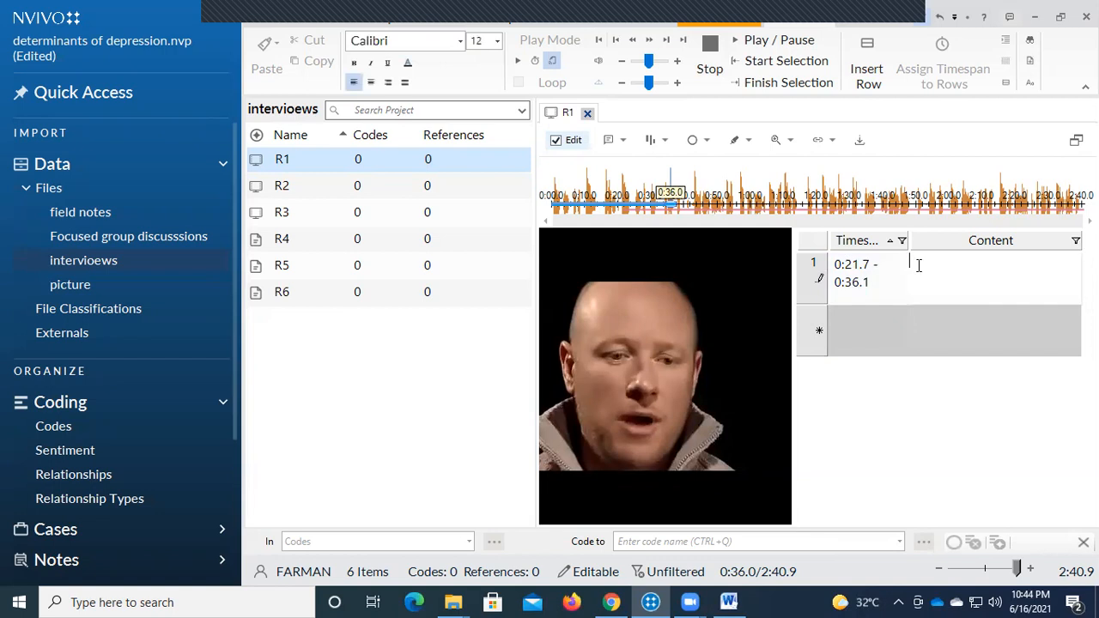
Switch to demo 1 in Word, dismiss the activation notice, and cut the first paragraph beginning "A lifetime prevalence of depression"
mouse_move(731, 601)
click(727, 574)
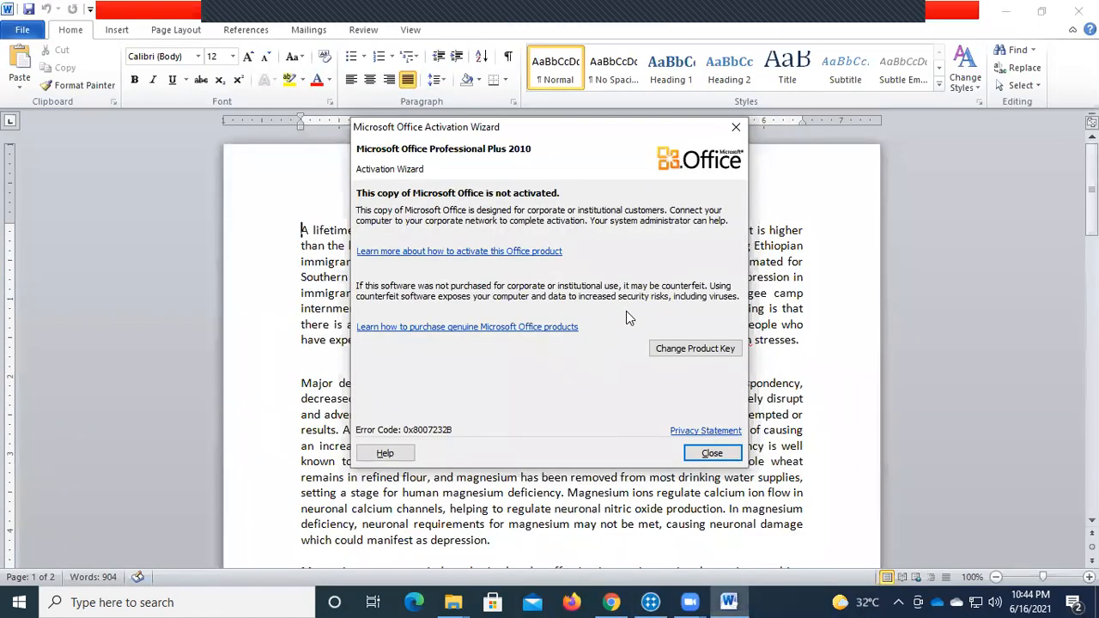
click(710, 454)
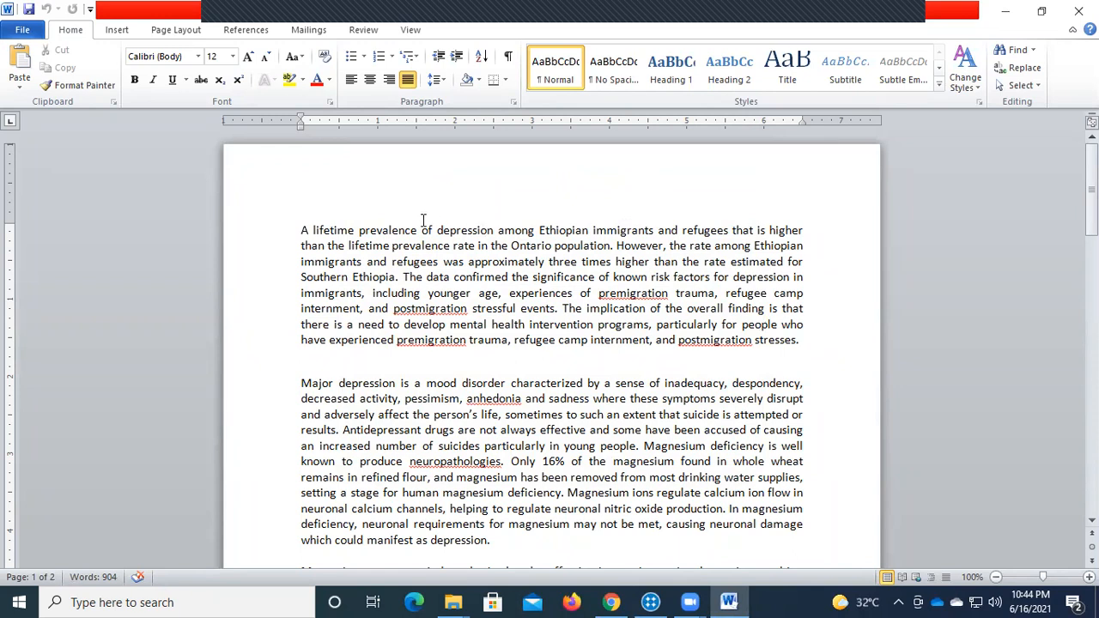
click(290, 229)
drag(302, 230, 799, 340)
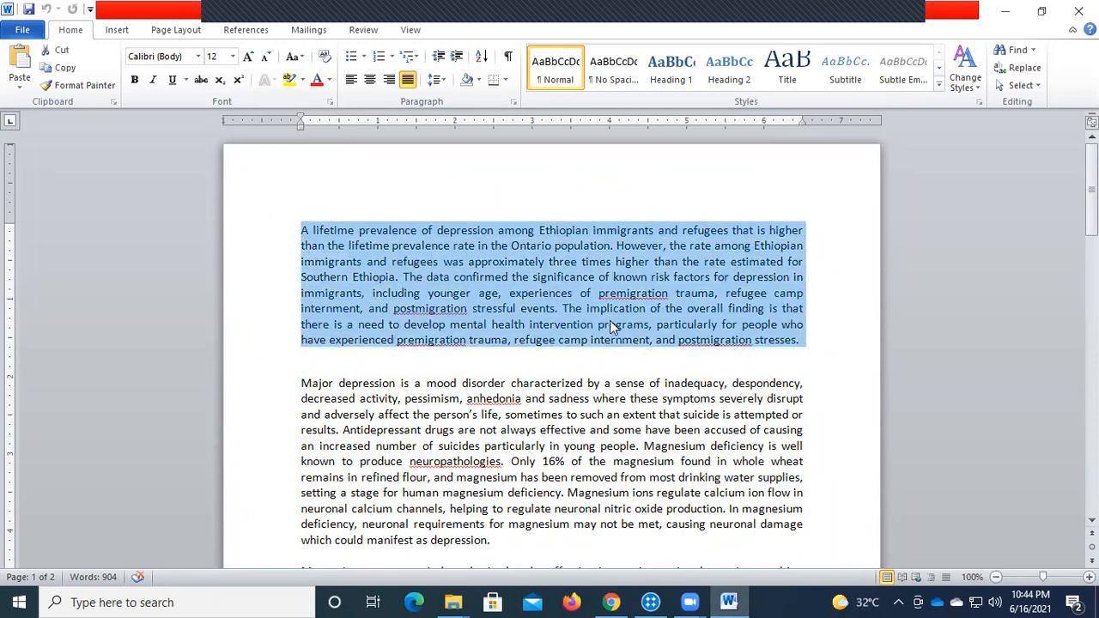
key(Delete)
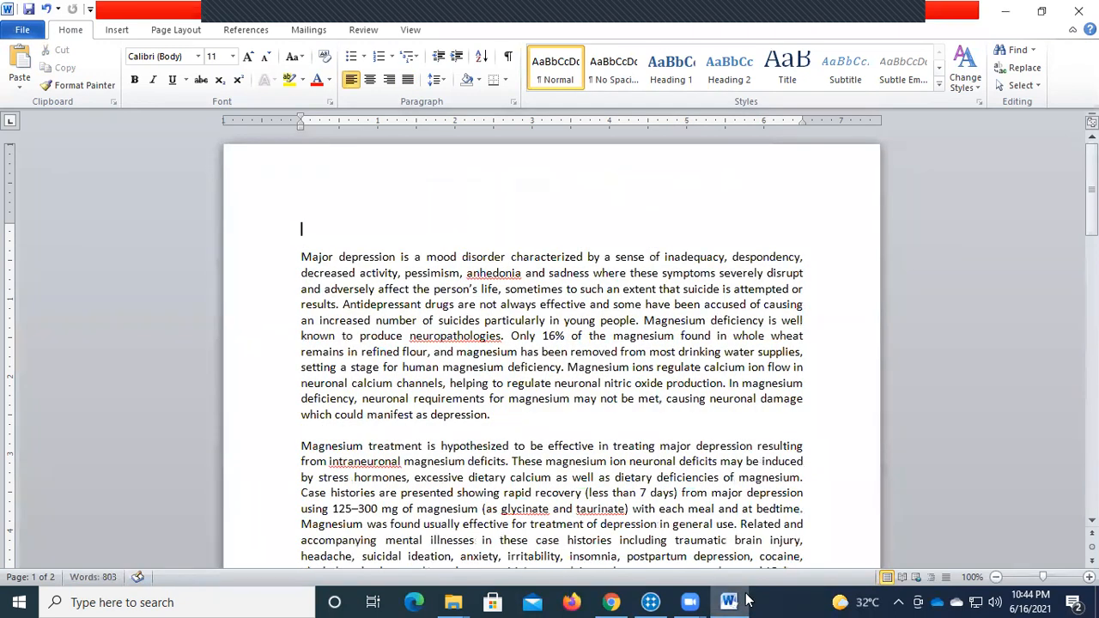
Switch back to NVivo and paste the cut paragraph into the Content cell of the 0:21.7 - 0:36.1 row
mouse_move(657, 601)
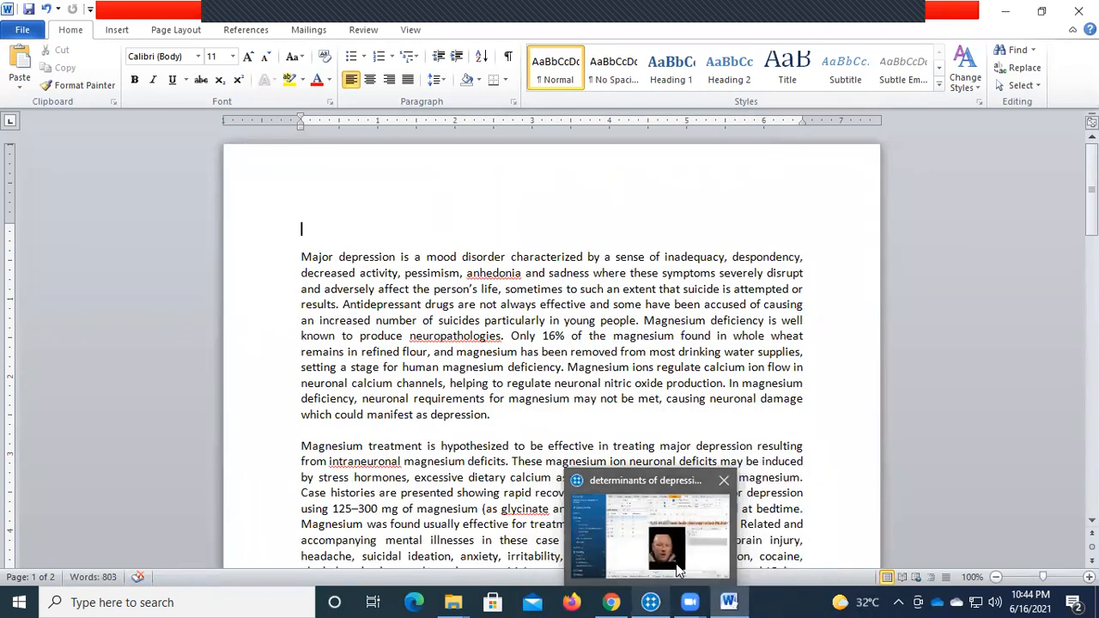
click(676, 563)
click(936, 278)
key(ctrl+v)
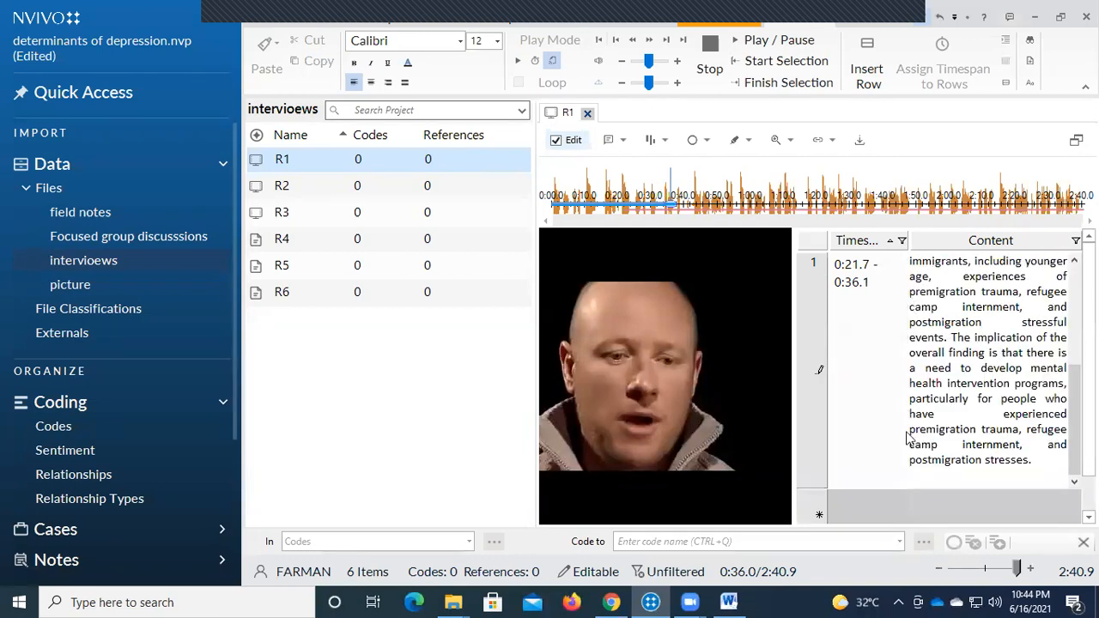
scroll(1069, 361, up, 5)
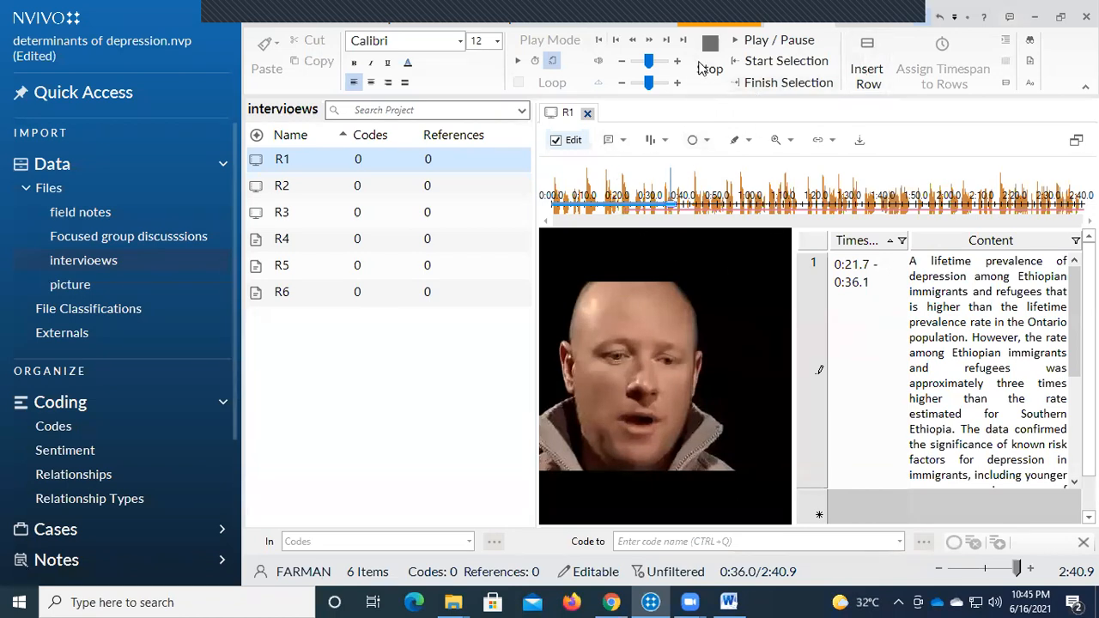
Create a second R1 transcript row from 0:36.1 to 1:04.8 by resuming playback, skipping ahead on the waveform, and stopping
click(770, 41)
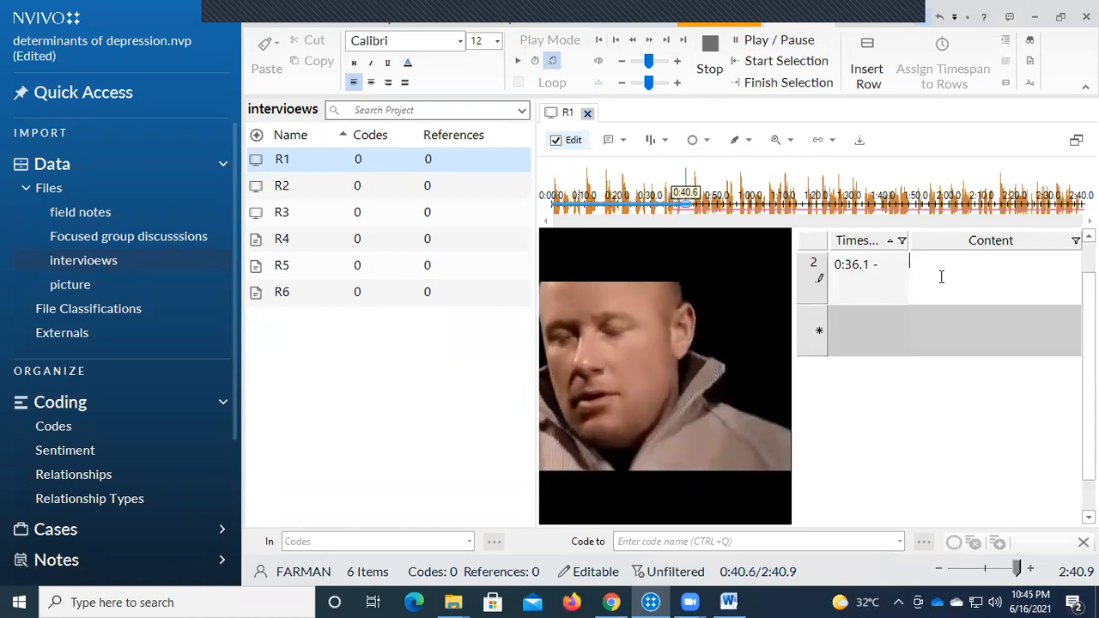
click(691, 203)
drag(697, 204, 744, 215)
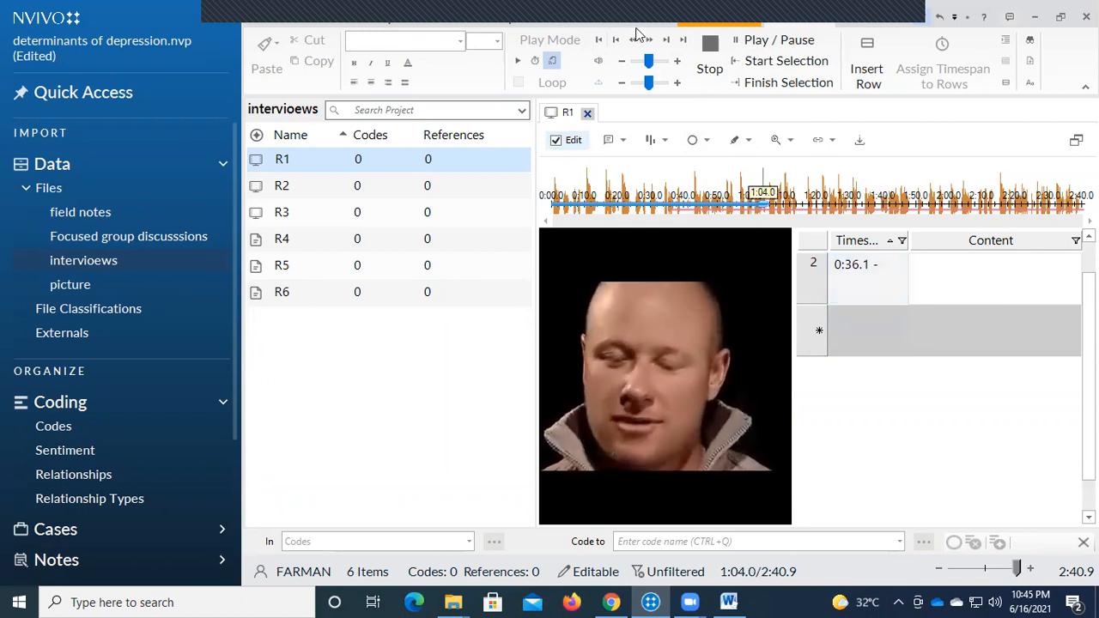
click(706, 57)
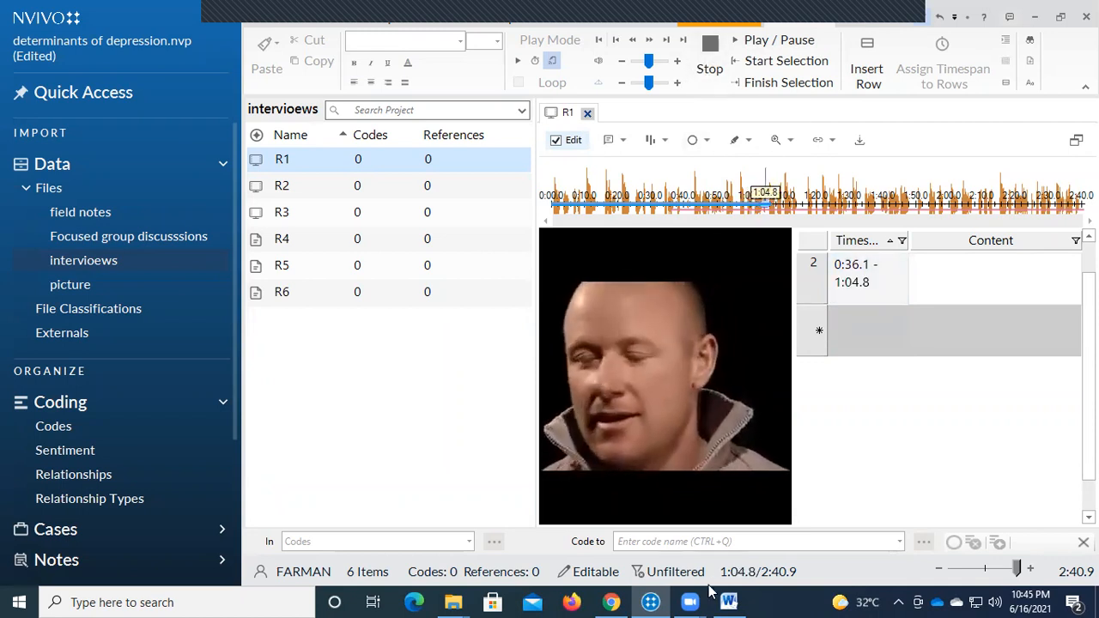
Switch to demo 1 in Word and cut the text from "Major depression is a mood disorder" through "produce neuropathologies."
mouse_move(730, 601)
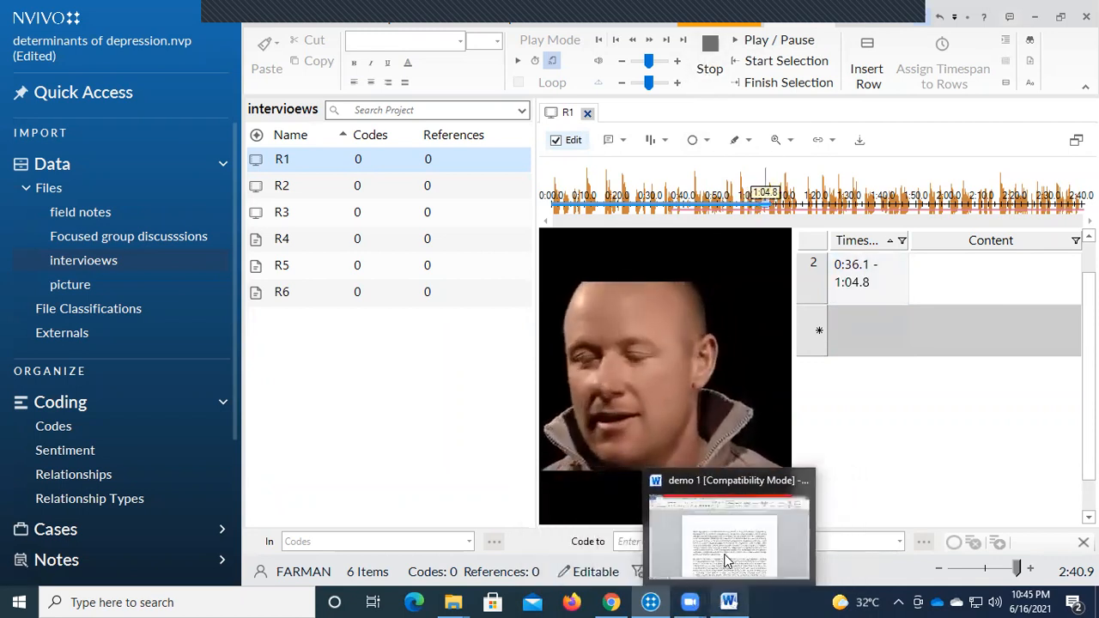
click(726, 560)
drag(301, 257, 511, 336)
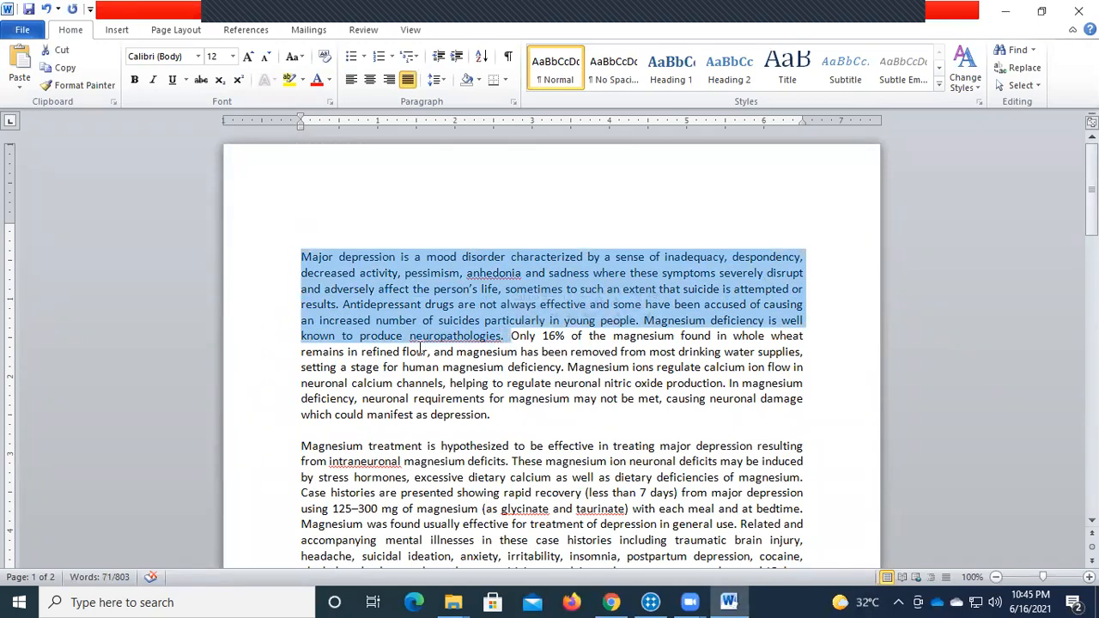
key(Delete)
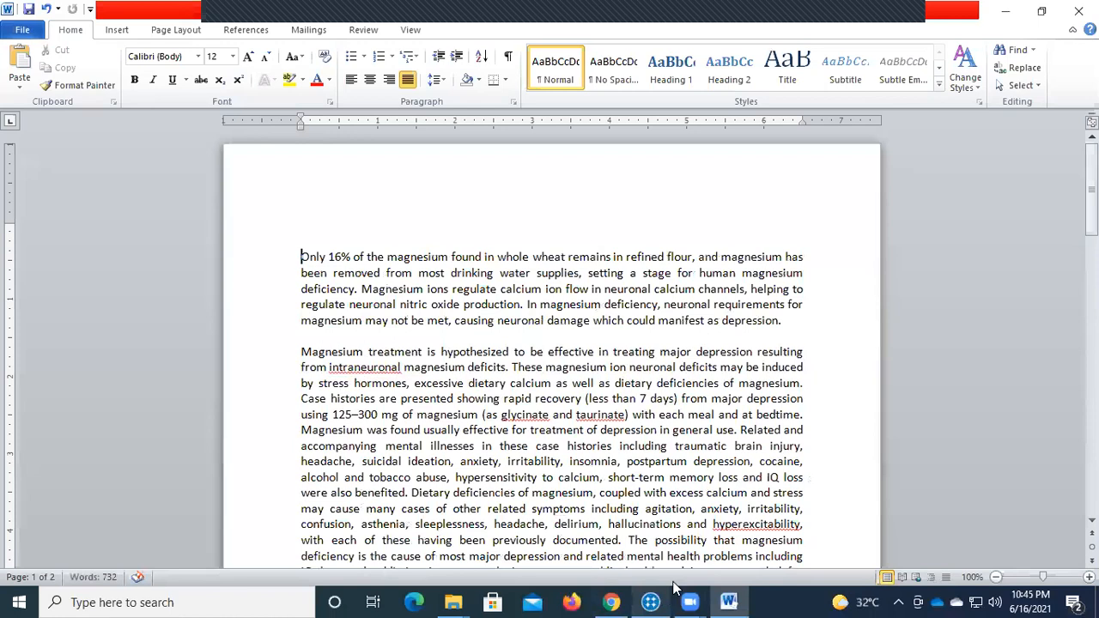
Switch back to NVivo and paste the cut passage into the Content cell of the 0:36.1 - 1:04.8 row
click(653, 515)
click(990, 271)
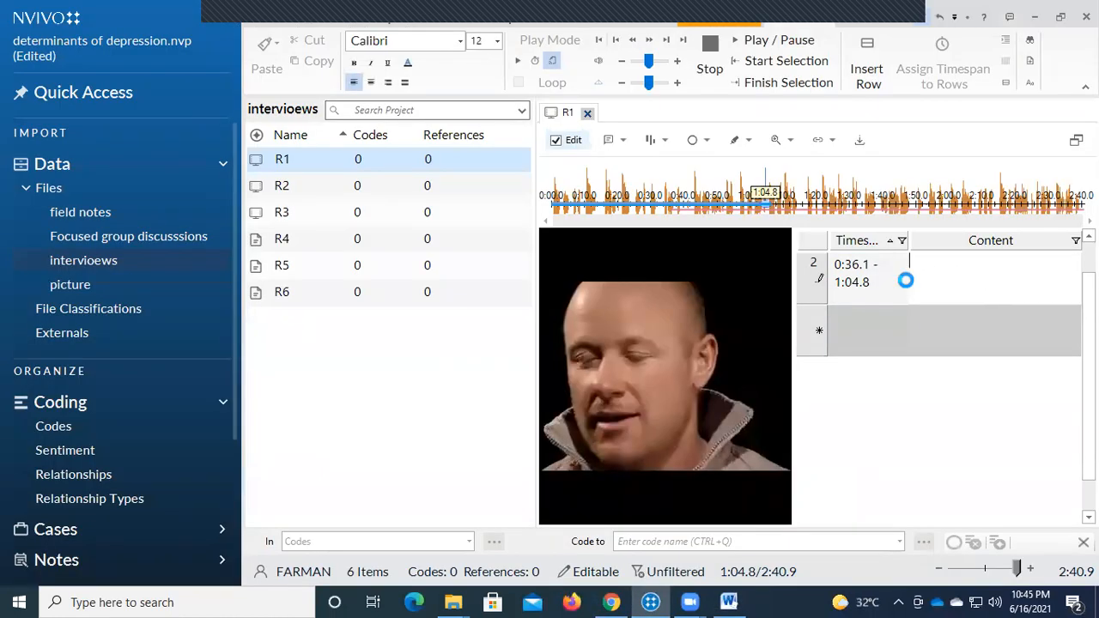
key(ctrl+v)
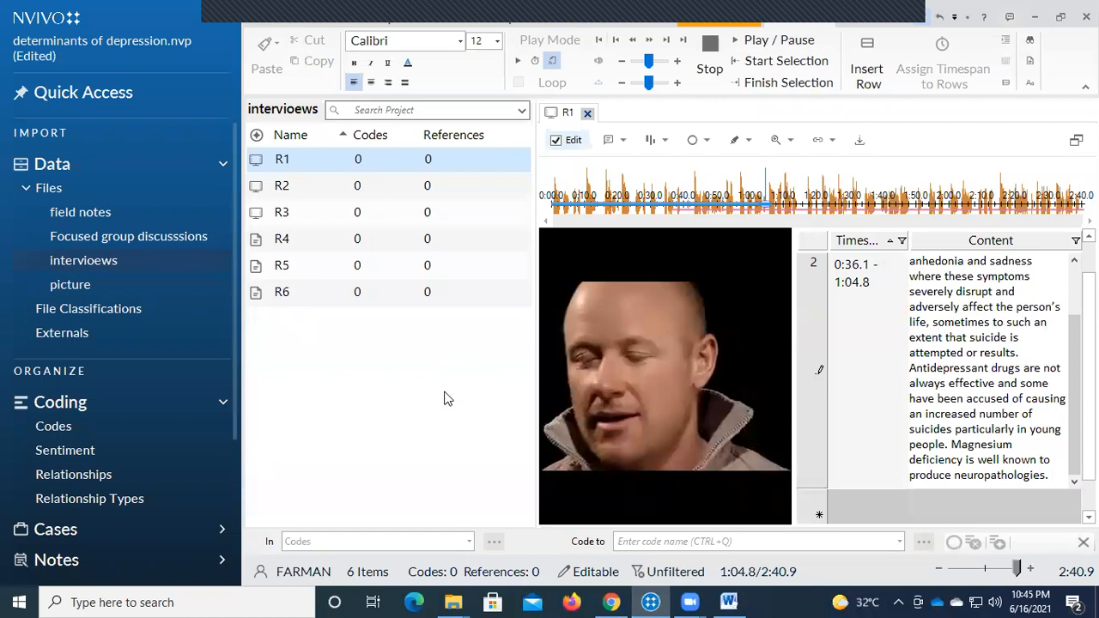
Open the R2 video with editing turned on, and play its first 4 seconds before pausing
click(315, 187)
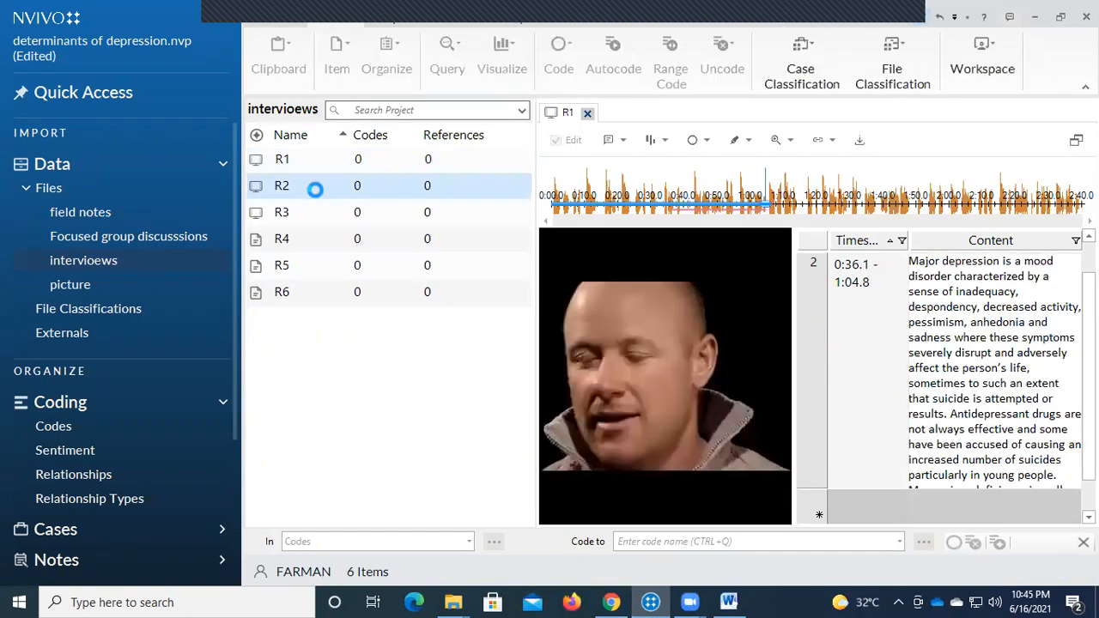
click(570, 114)
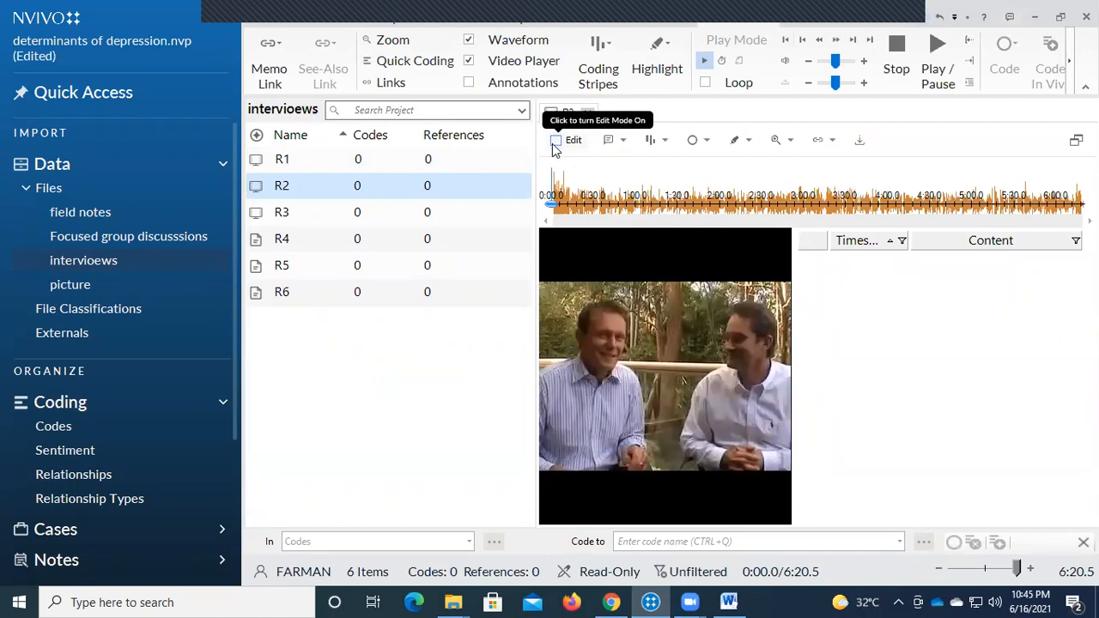
click(556, 144)
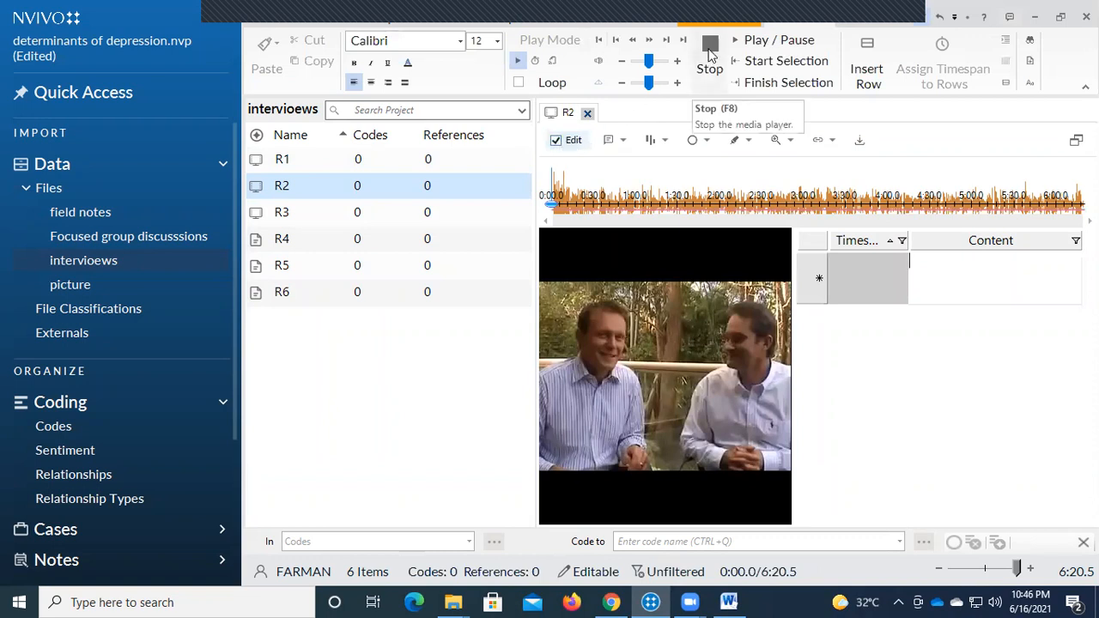
click(739, 45)
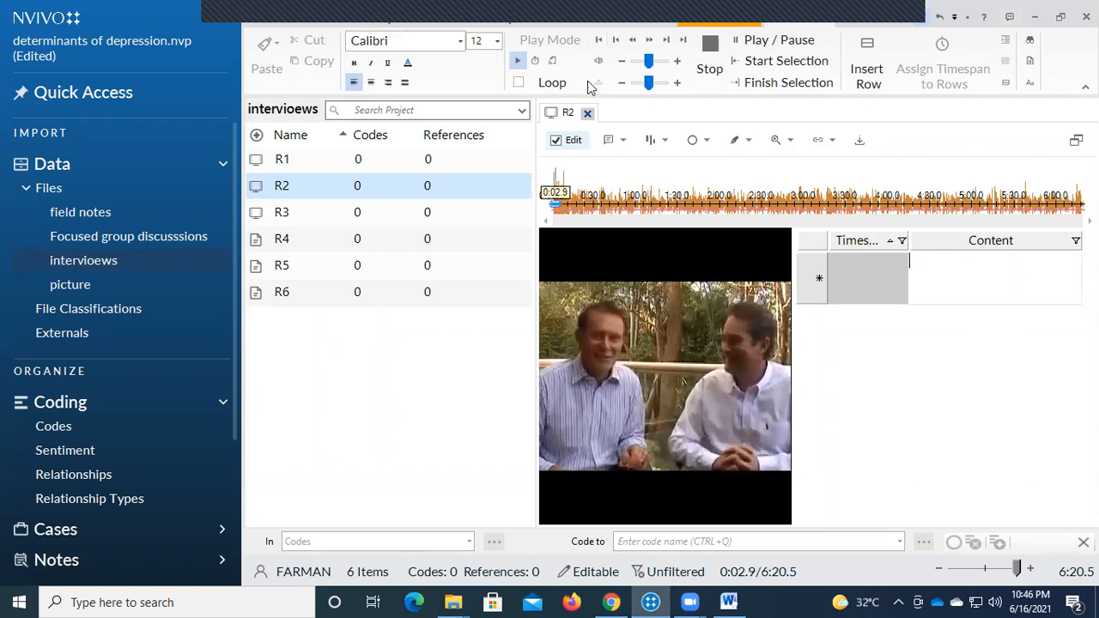
click(749, 47)
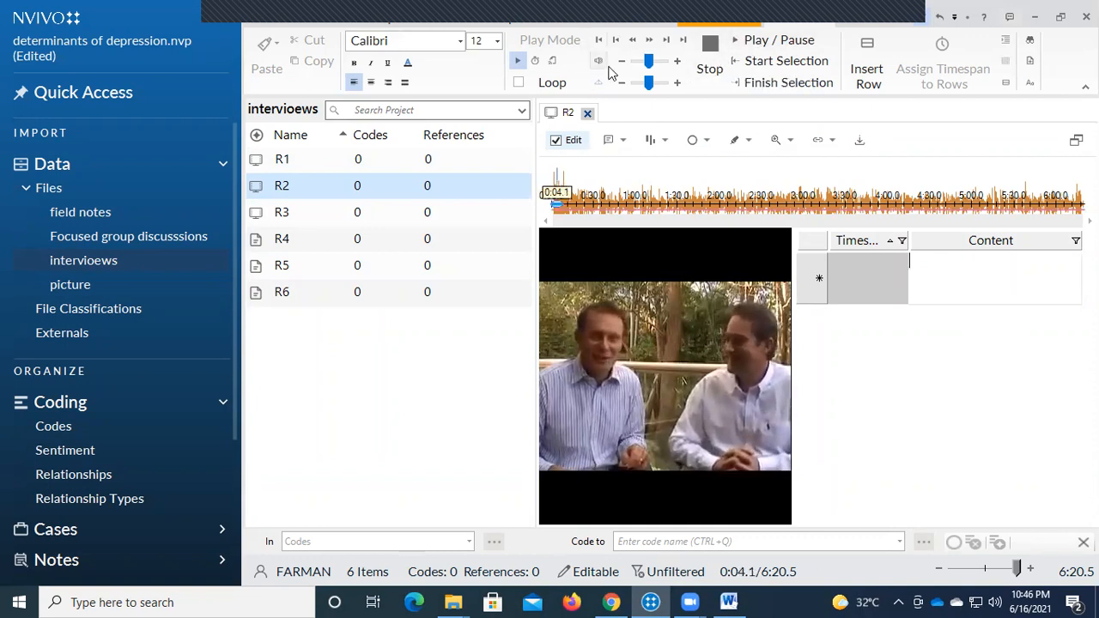
Switch the R2 video to transcribe mode and resume playback to start its first transcript row at 0:04.1
click(554, 62)
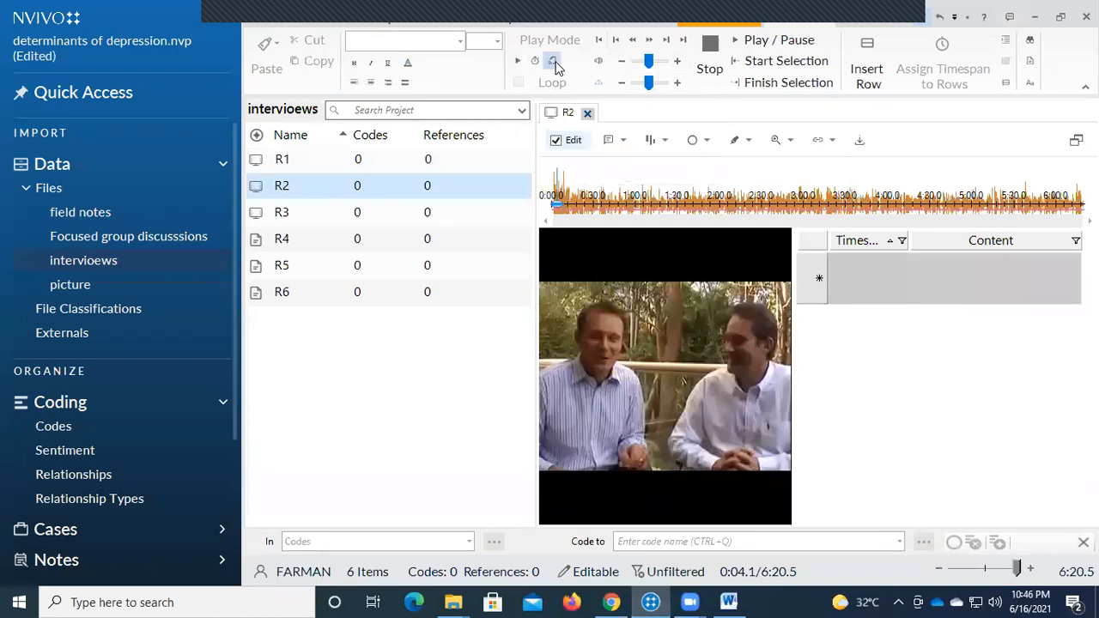
click(924, 270)
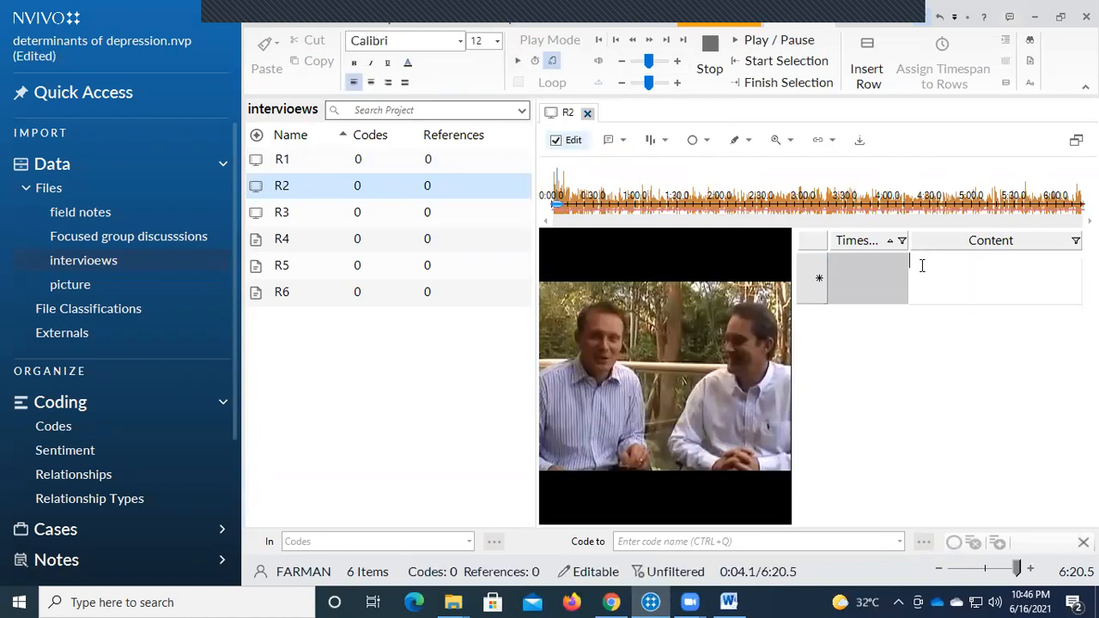
click(763, 58)
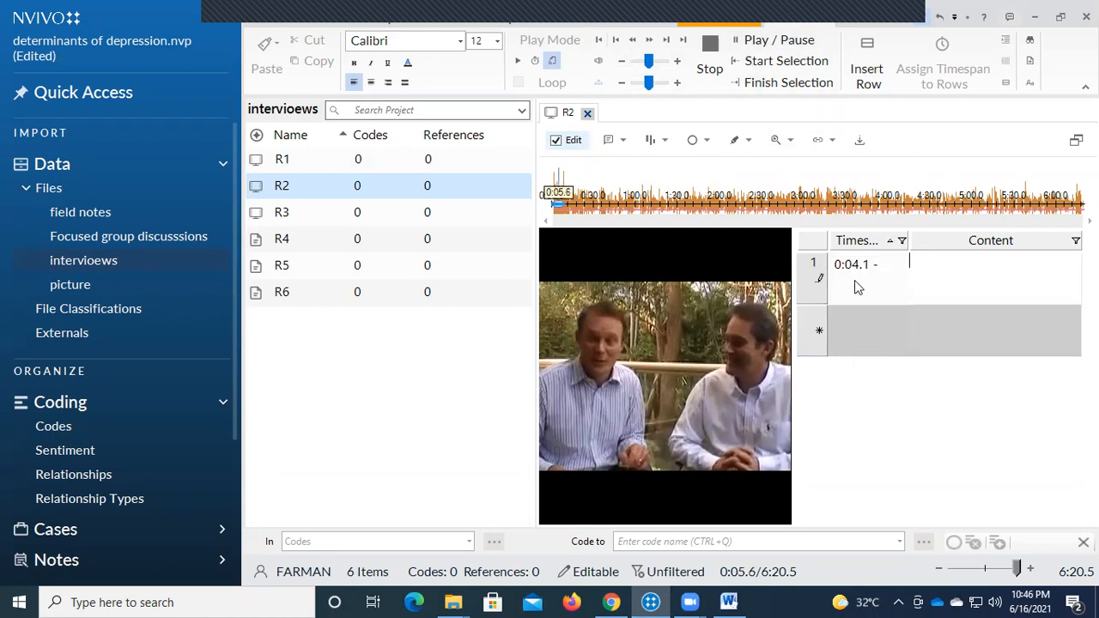
Switch to demo 1 in Word and cut the opening passage, from "Only 16% of the magnesium" up to before "Magnesium treatment is hypothesized."
mouse_move(749, 601)
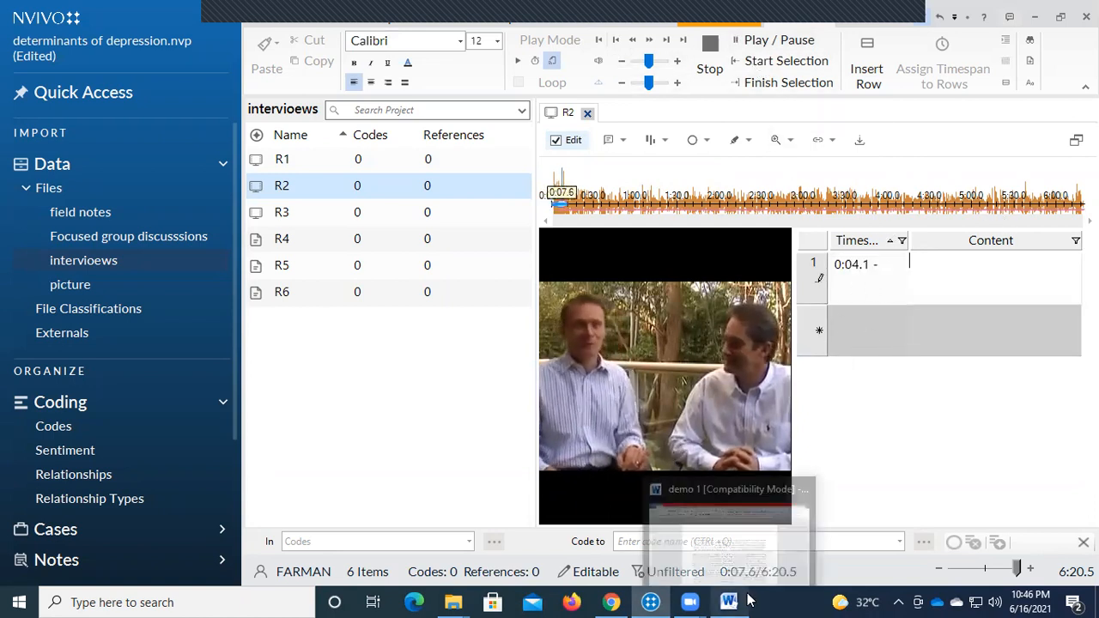
click(732, 528)
drag(326, 258, 797, 326)
key(Delete)
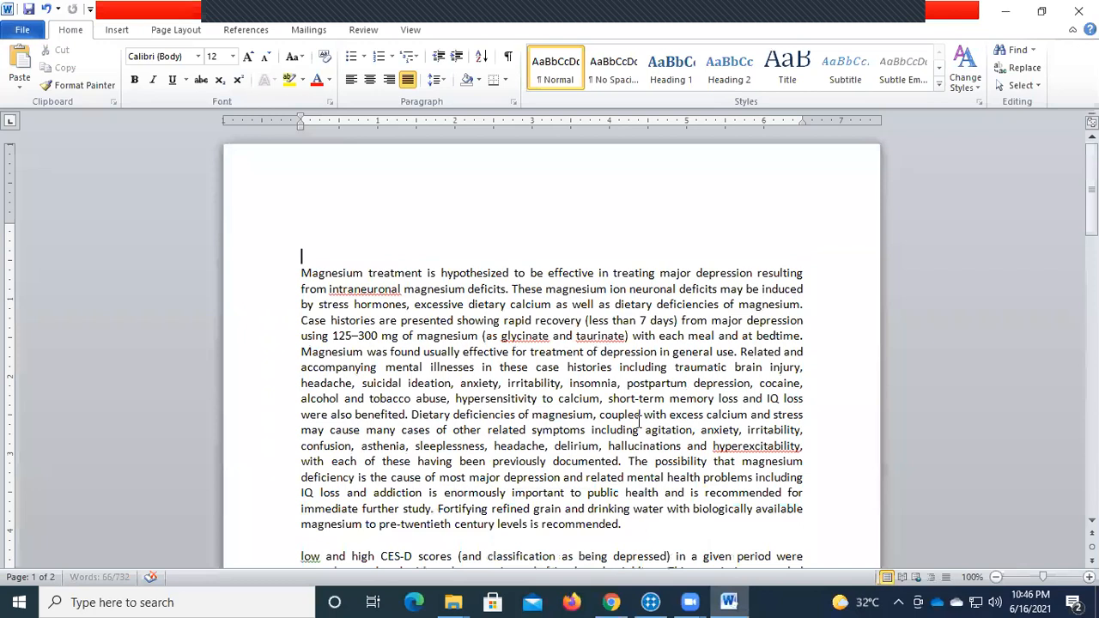
Switch back to NVivo, paste the cut passage into the Content cell of R2's first row, and stop playback to end it at 0:34.7
click(650, 601)
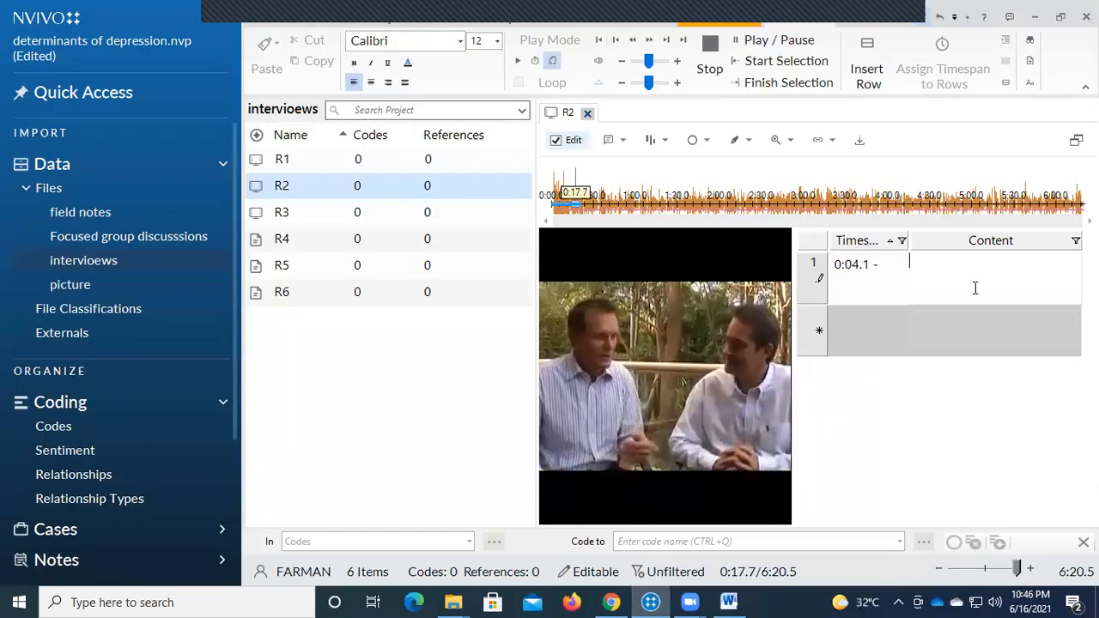
right_click(931, 271)
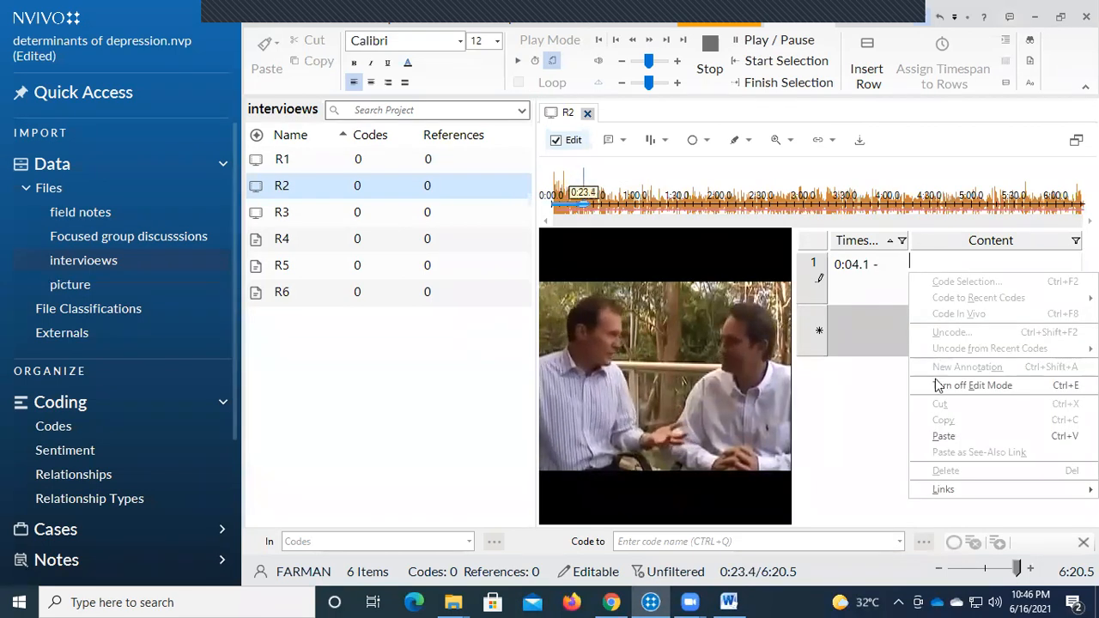
click(938, 436)
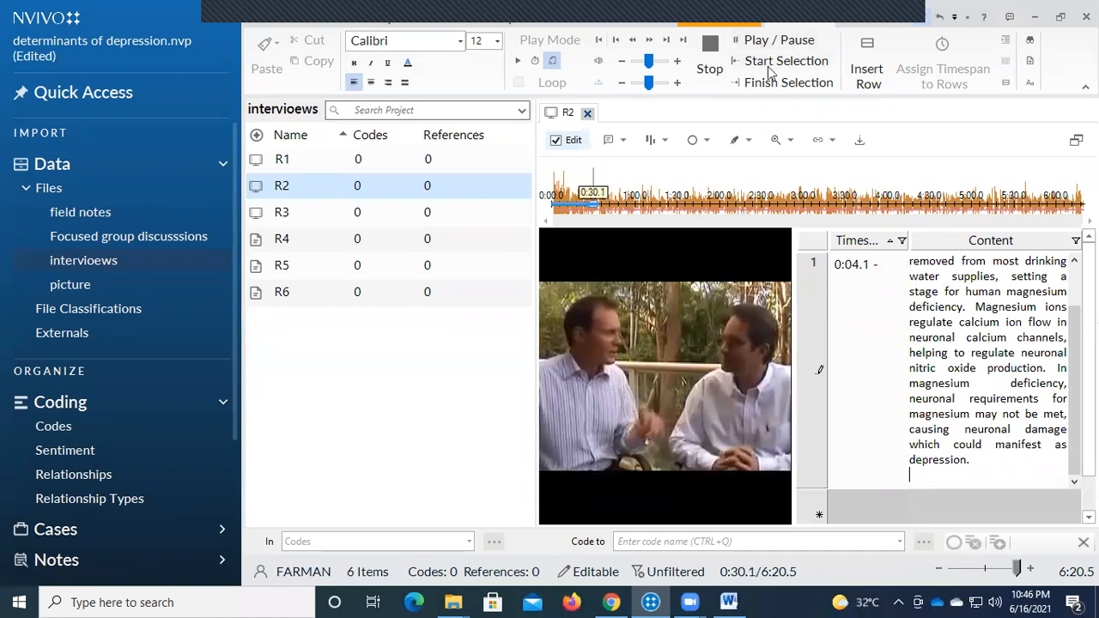
click(718, 56)
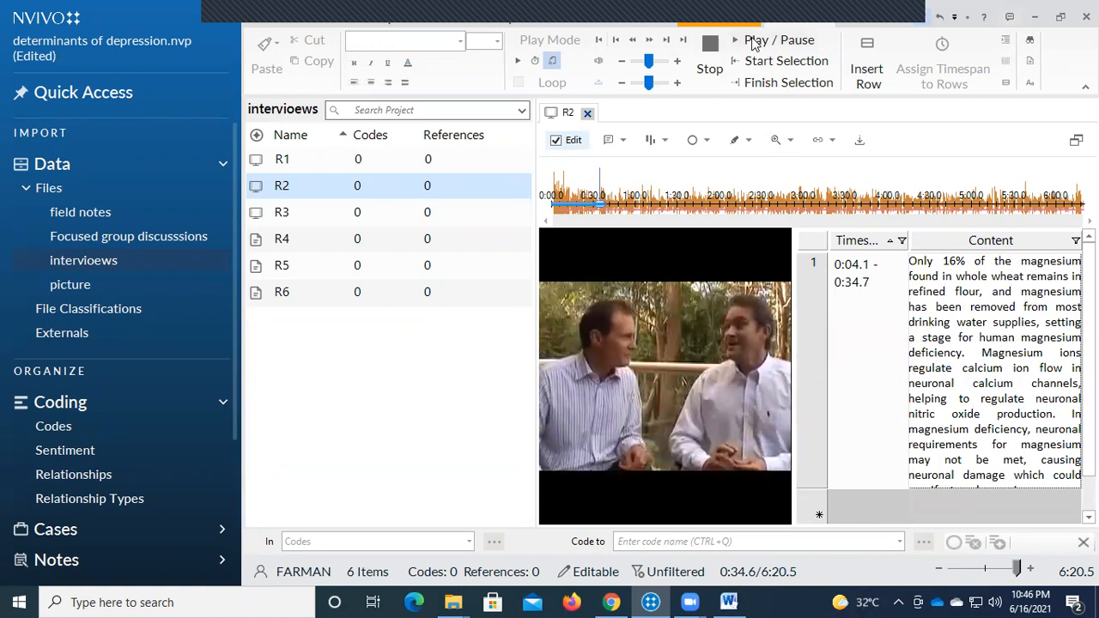
Start a second R2 transcript row at 0:34.7, and cut "Magnesium treatment is hypothesized" through "125–300 mg of magnesium" from demo 1 in Word
click(752, 43)
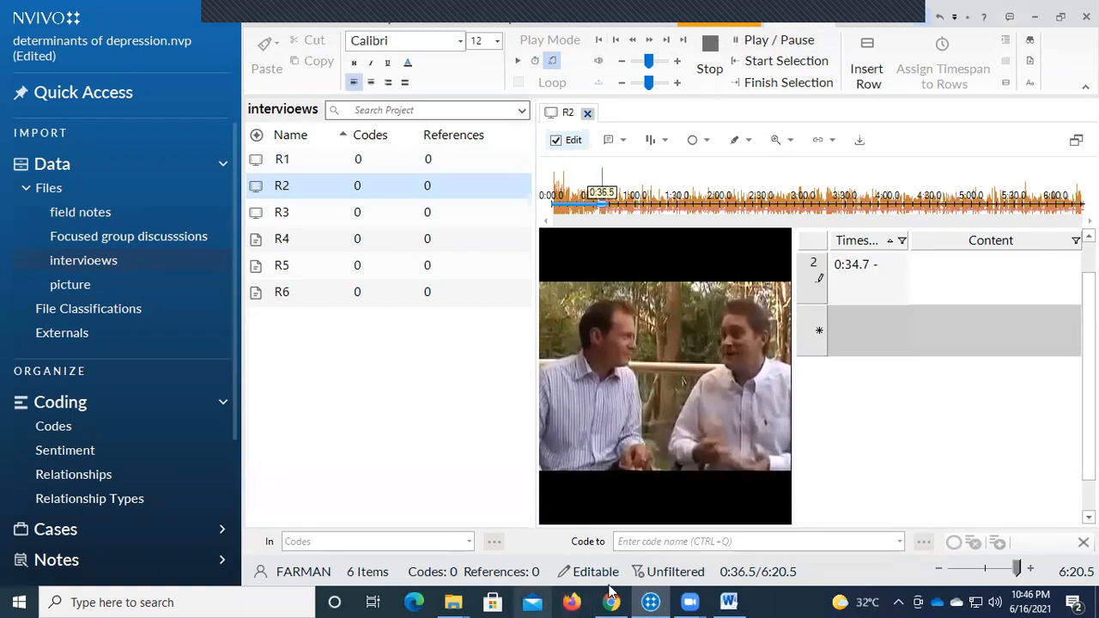
click(732, 601)
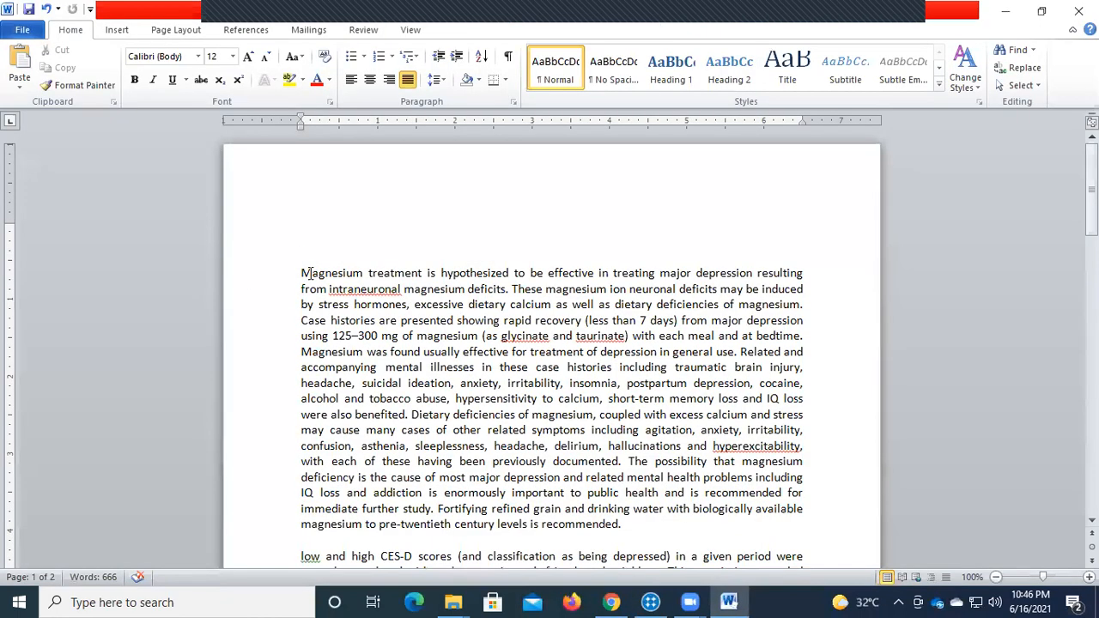
drag(302, 273, 466, 326)
key(ctrl+c)
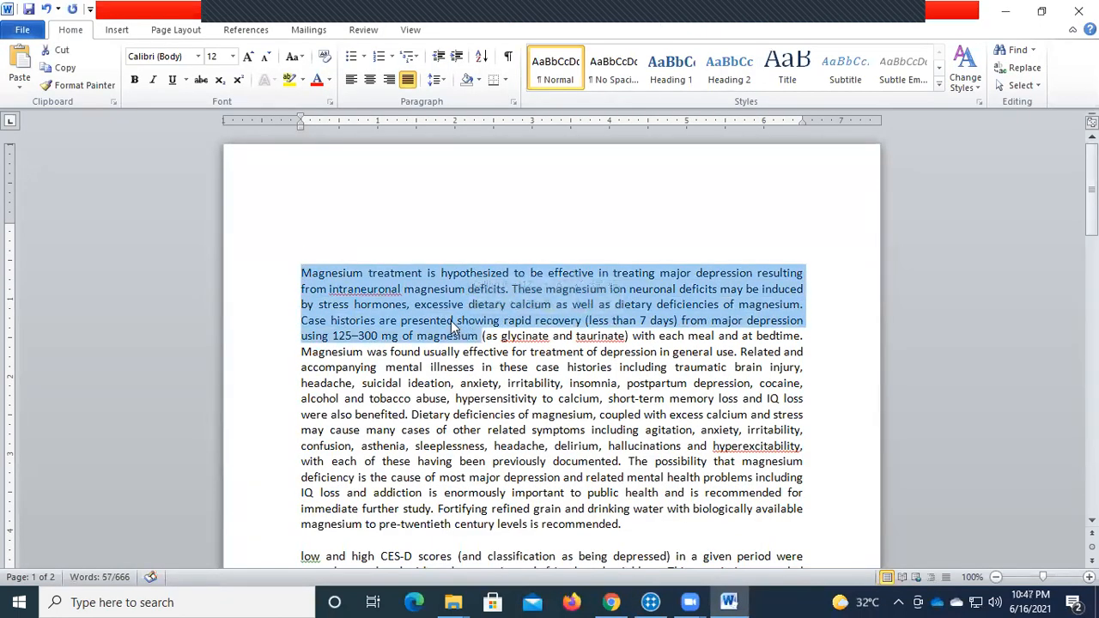
key(Delete)
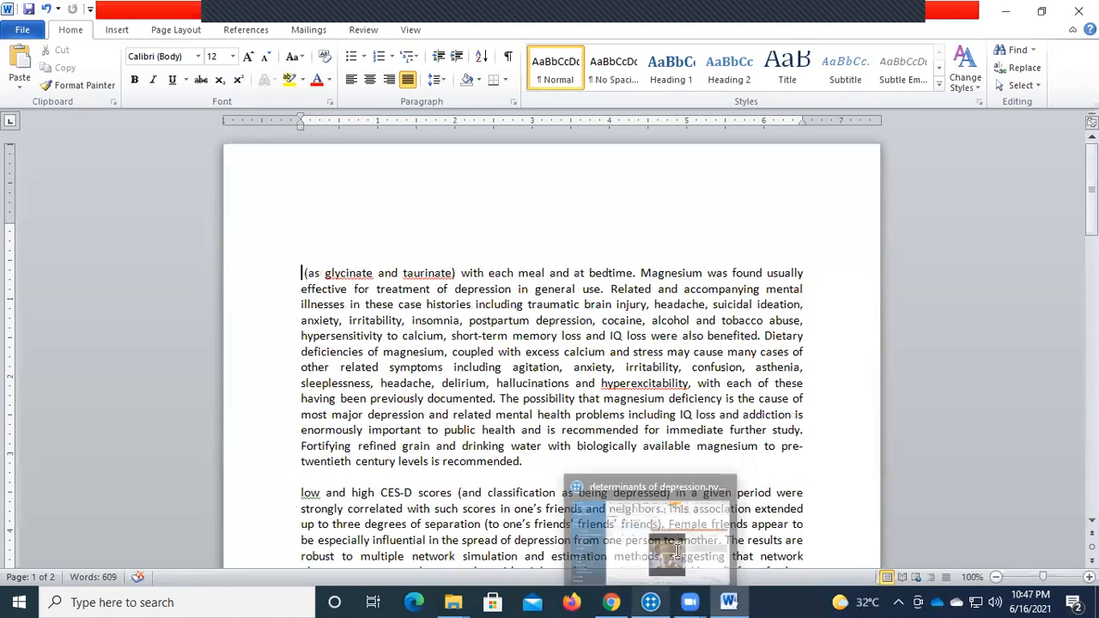
Switch back to NVivo, paste the passage into R2's second row, and stop playback to end the row at 0:49.9
click(651, 602)
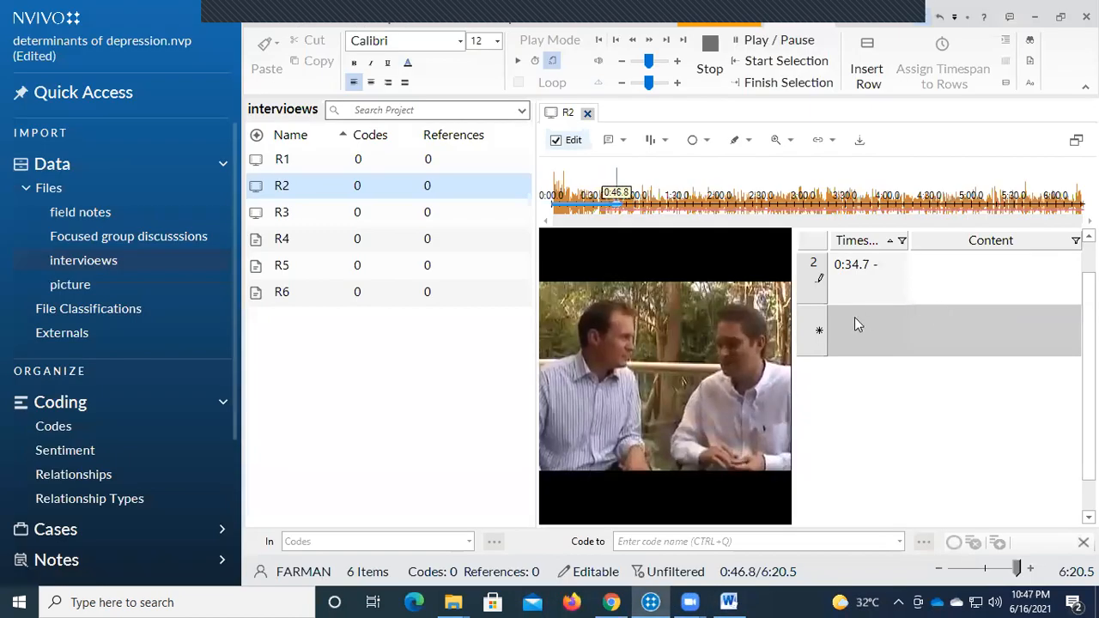
key(ctrl+v)
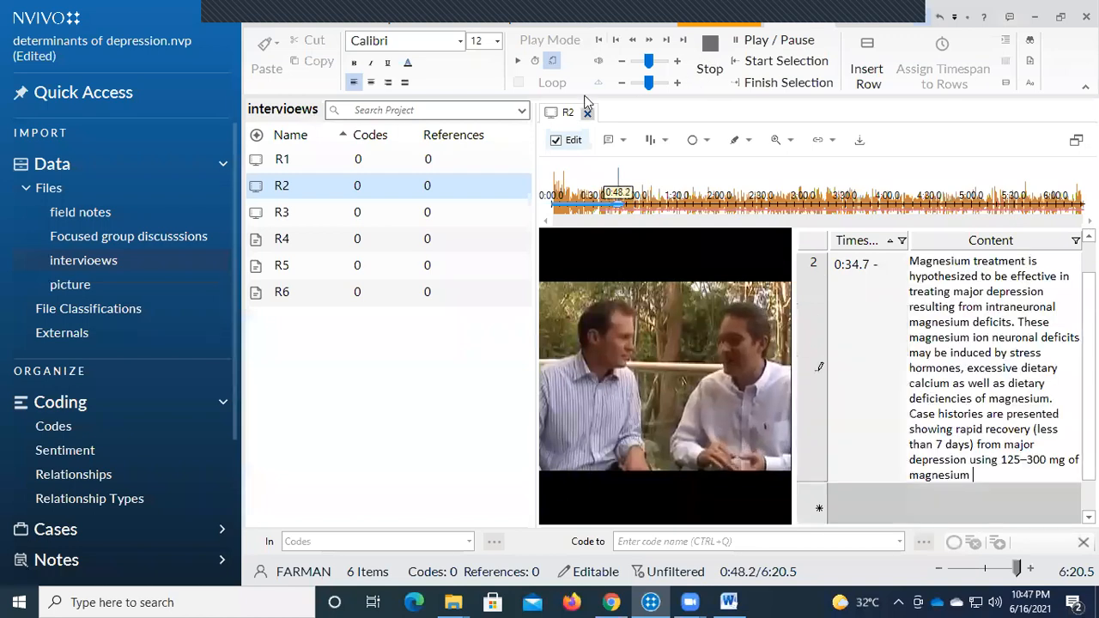
key(F8)
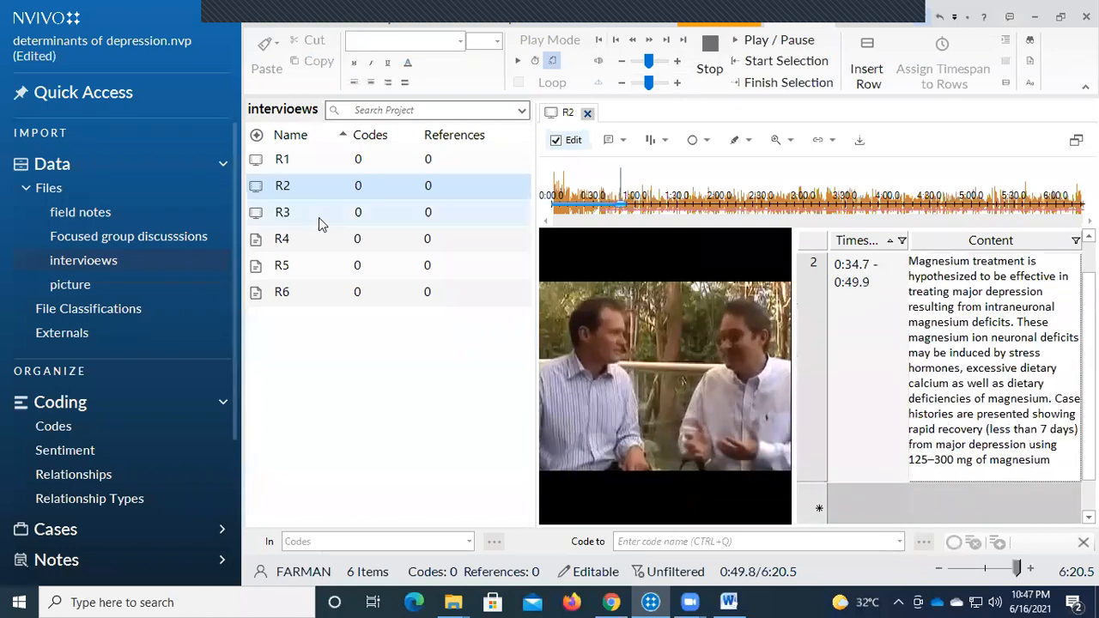
Open the R3 video with editing turned on, start its first transcript row at 0:00.0, and switch to demo 1 in Word
click(319, 218)
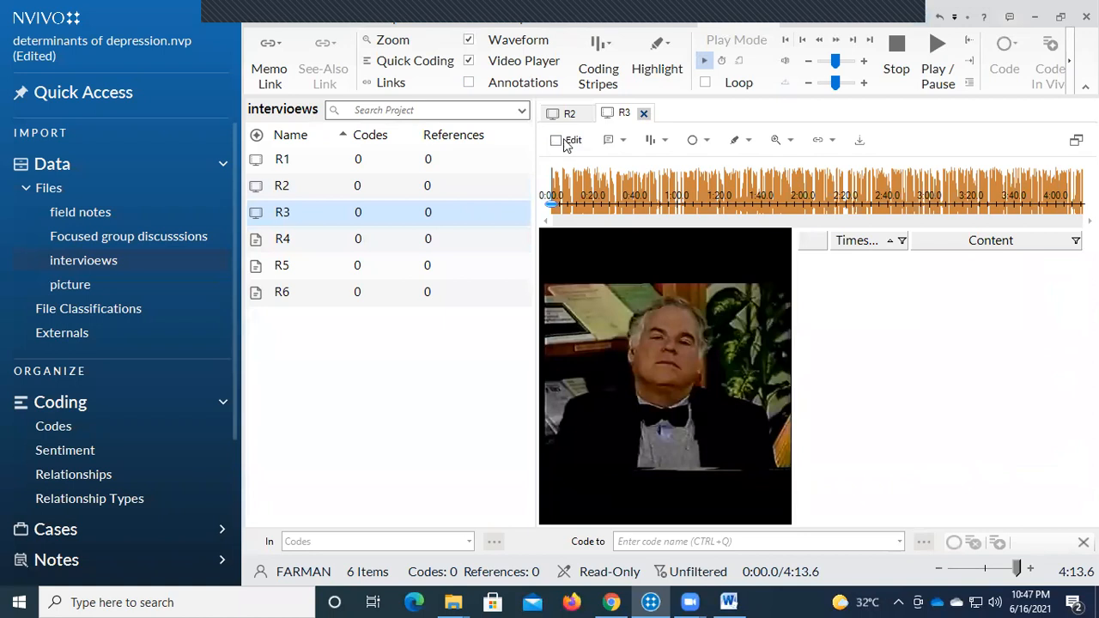
click(572, 142)
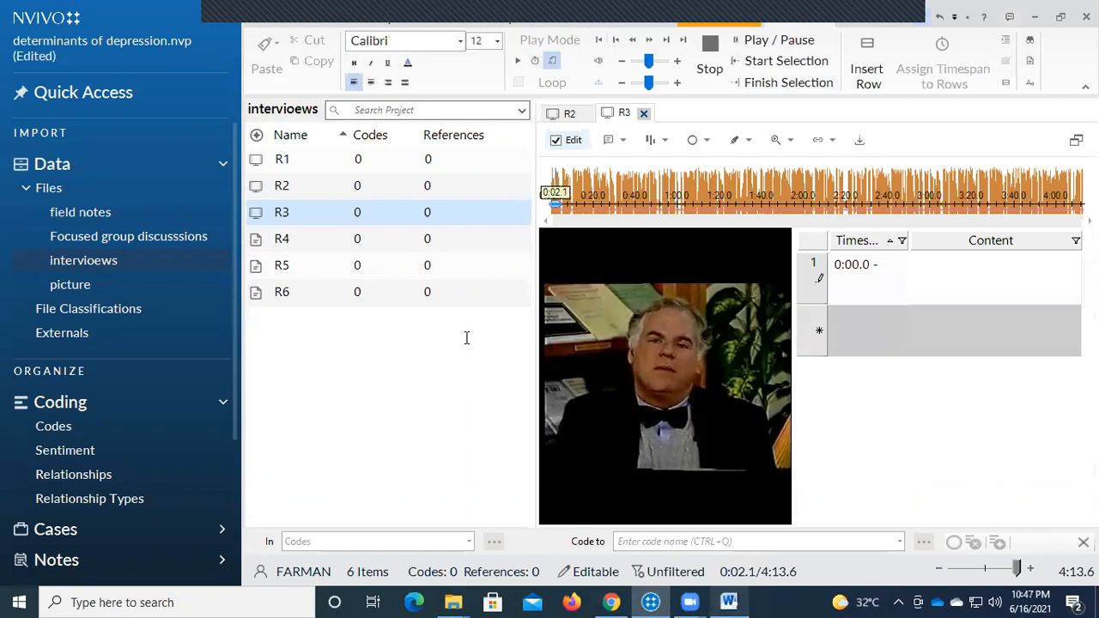
mouse_move(729, 602)
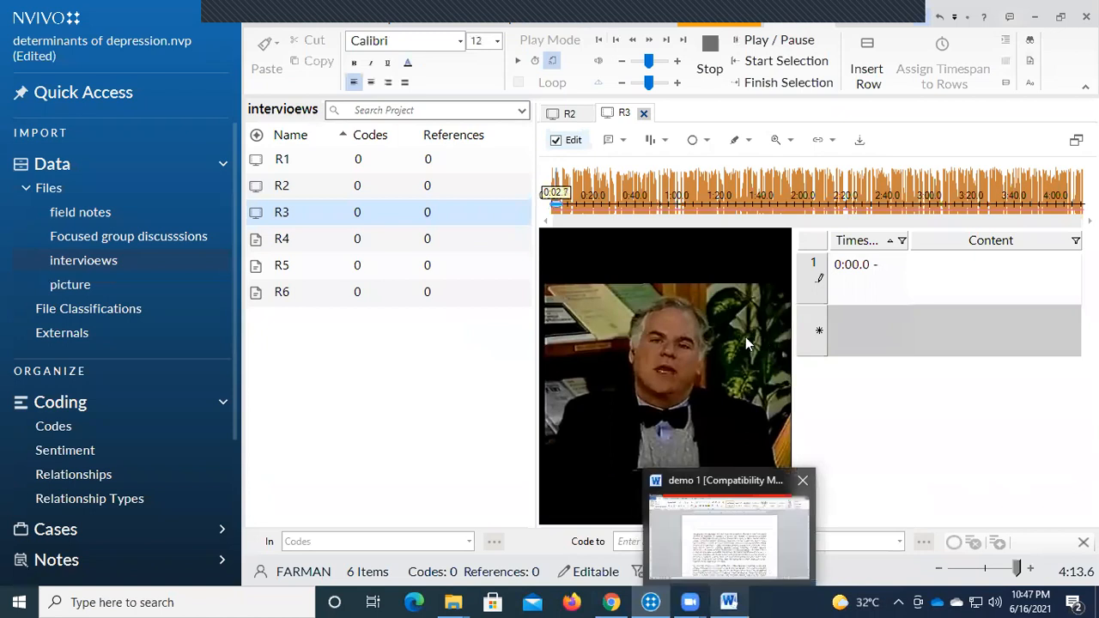
click(735, 588)
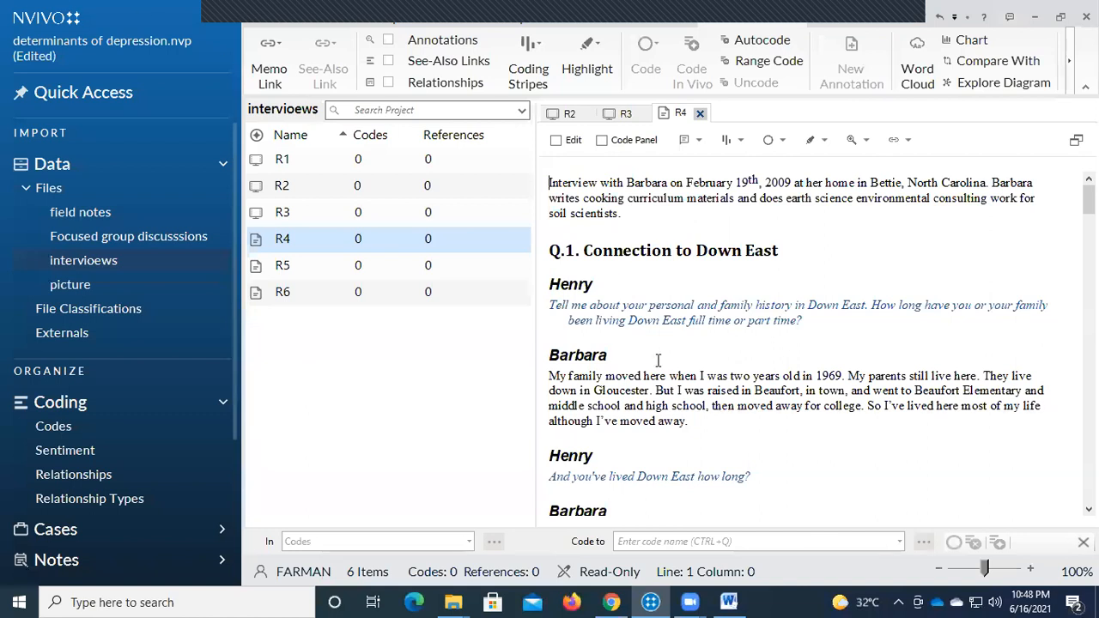
View the R5 and R6 interview documents, and close all the open file tabs
click(302, 272)
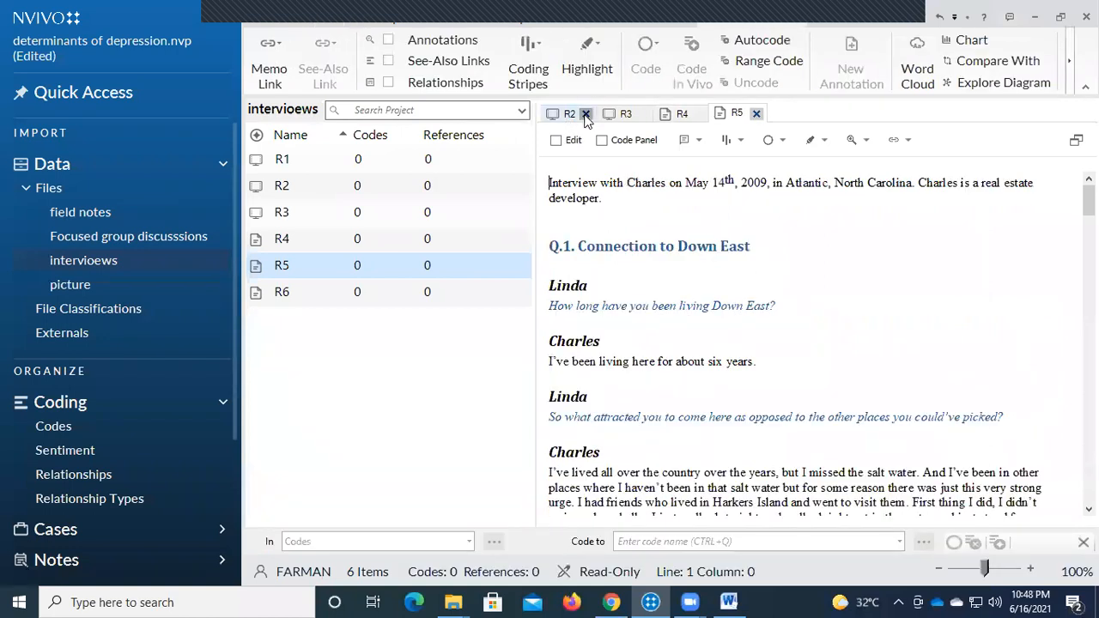
click(586, 114)
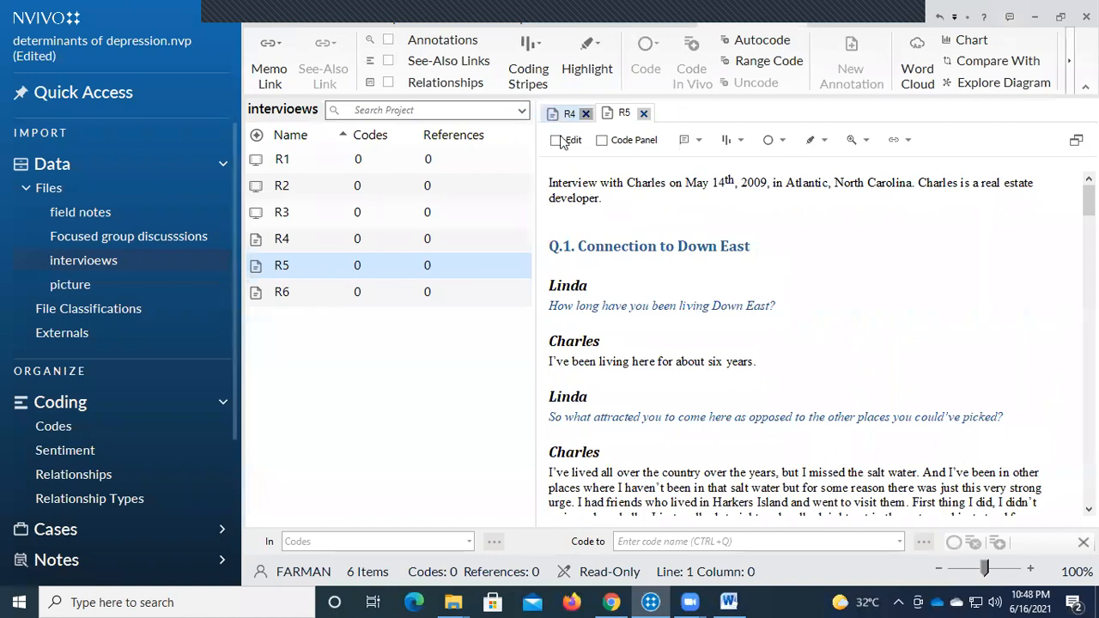
click(585, 114)
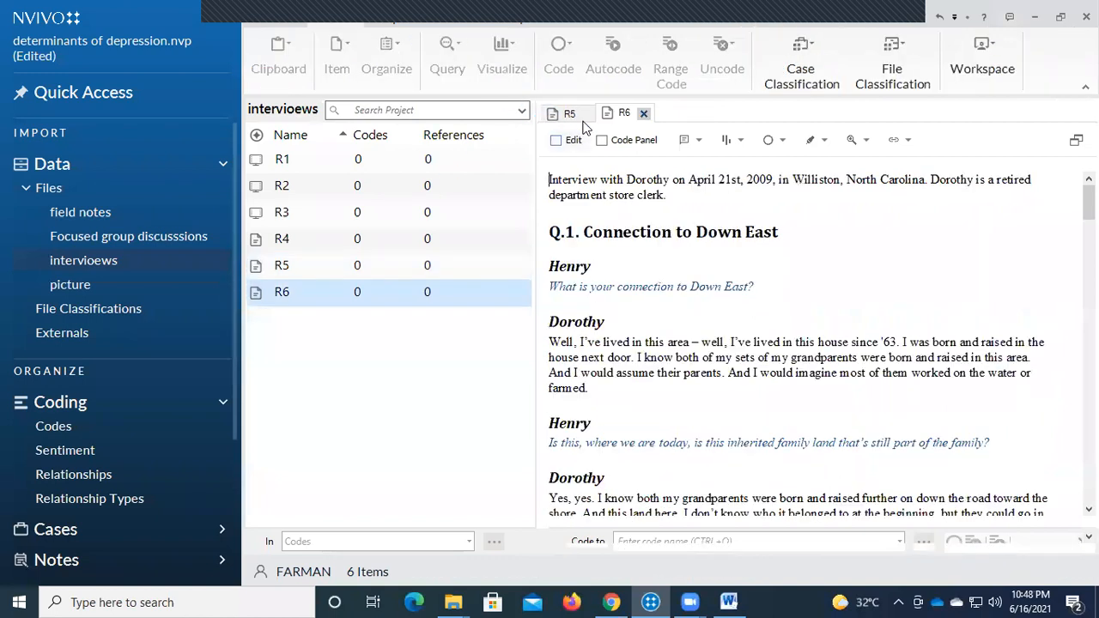
click(588, 115)
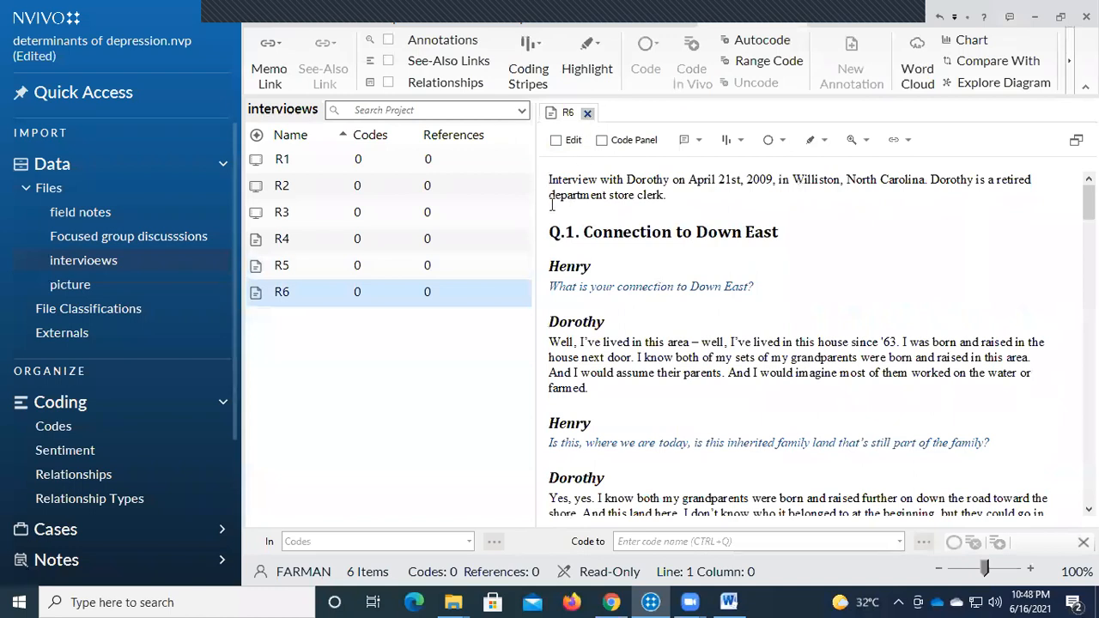
click(588, 114)
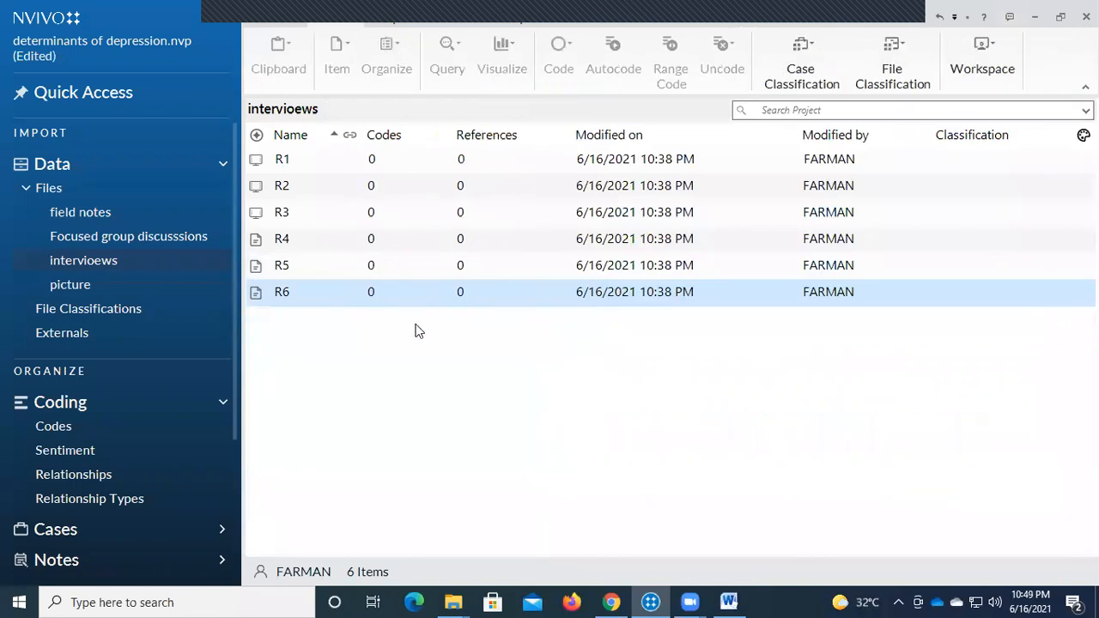
Reopen the R1 video to review its transcript rows
click(400, 162)
double_click(407, 162)
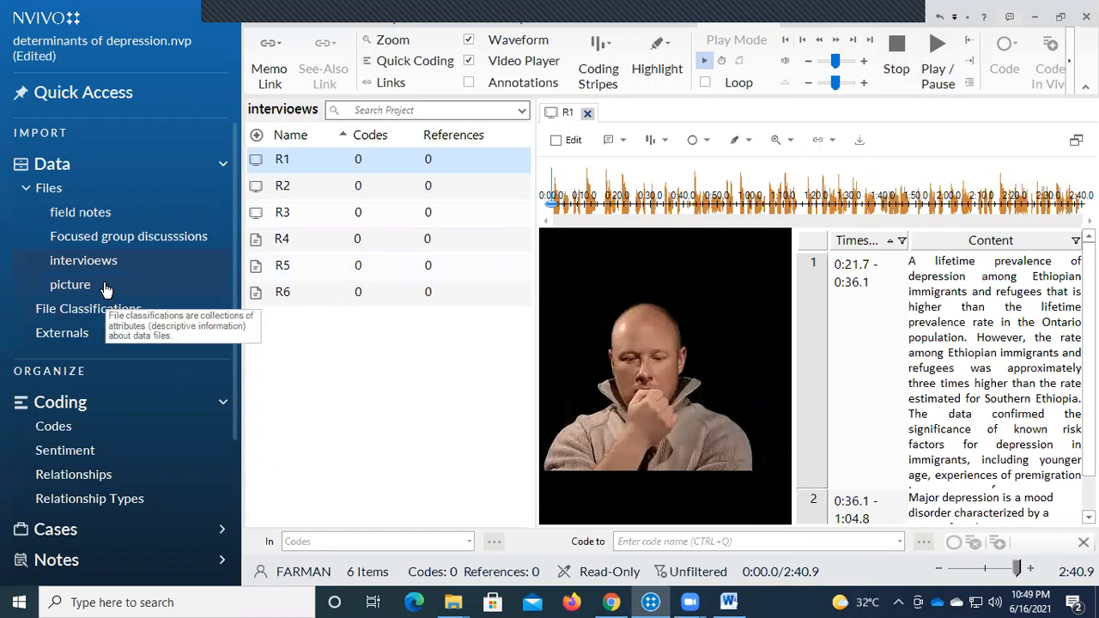
Show the field notes folder, saving the project when reminded, and close the R1 tab
click(133, 212)
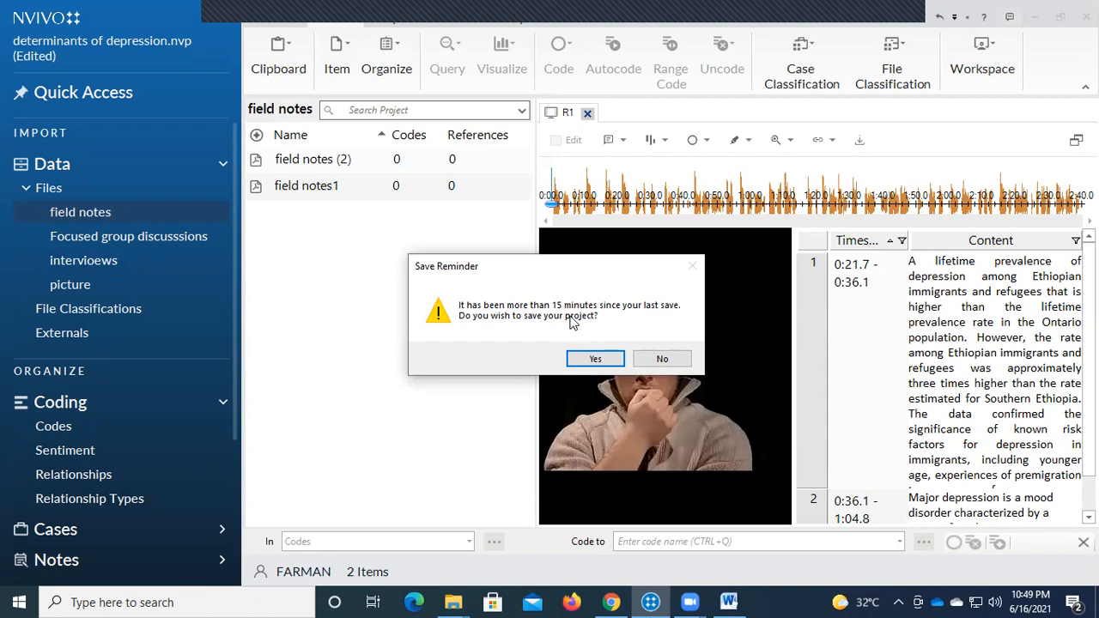
click(616, 363)
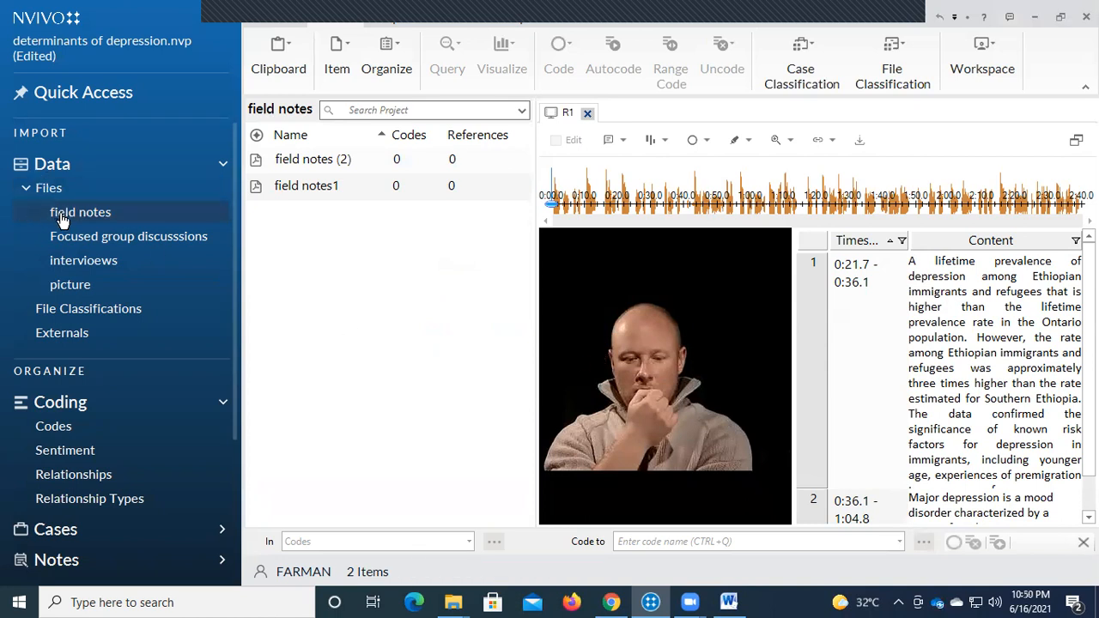
click(588, 112)
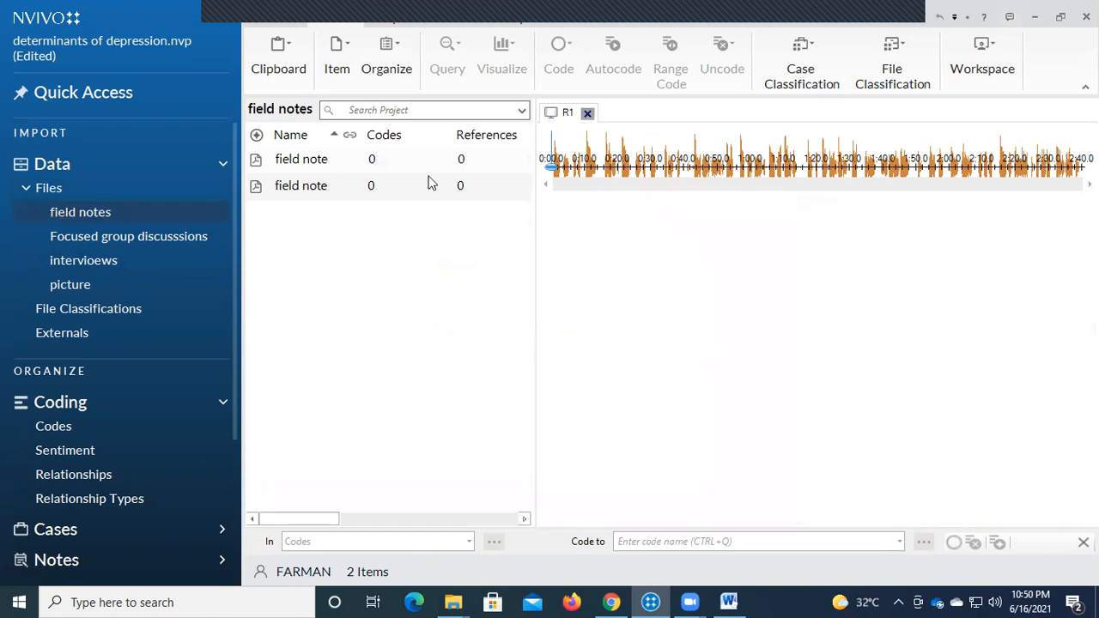
Open the field notes (2) document and look through its fact sheet on the causes of depression
click(386, 158)
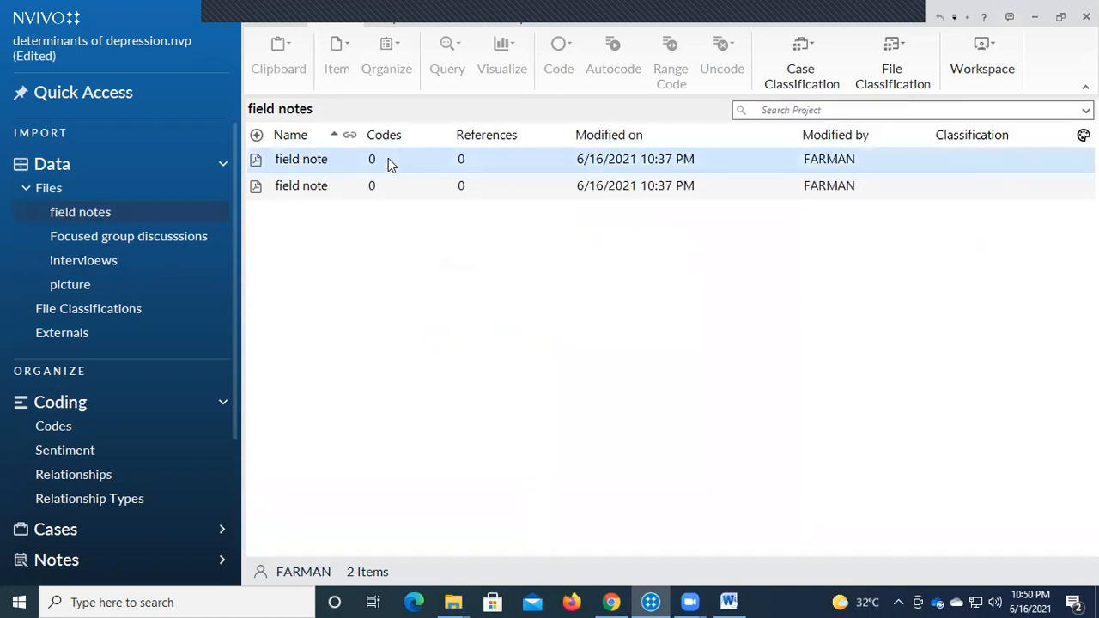
double_click(317, 165)
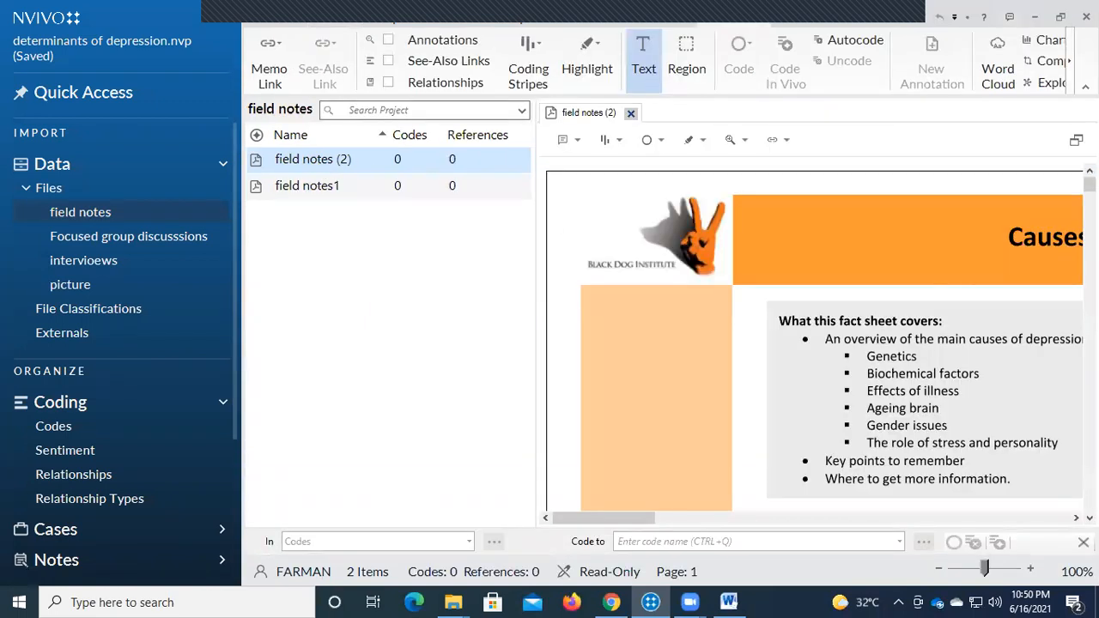
scroll(816, 344, down, 5)
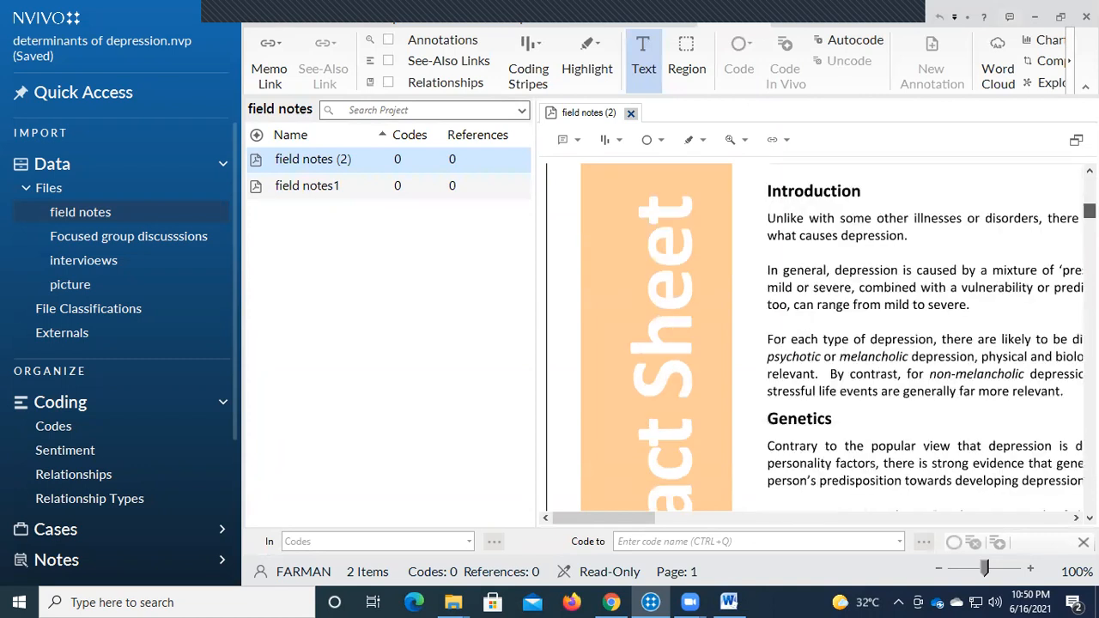
scroll(435, 236, down, 4)
scroll(341, 184, down, 7)
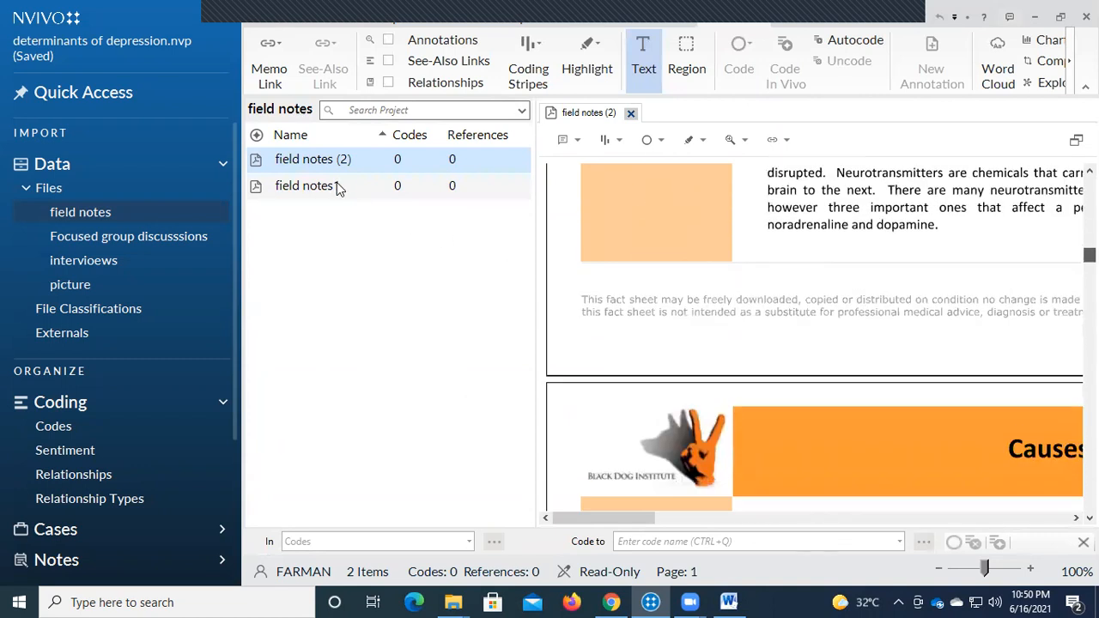
scroll(638, 120, down, 6)
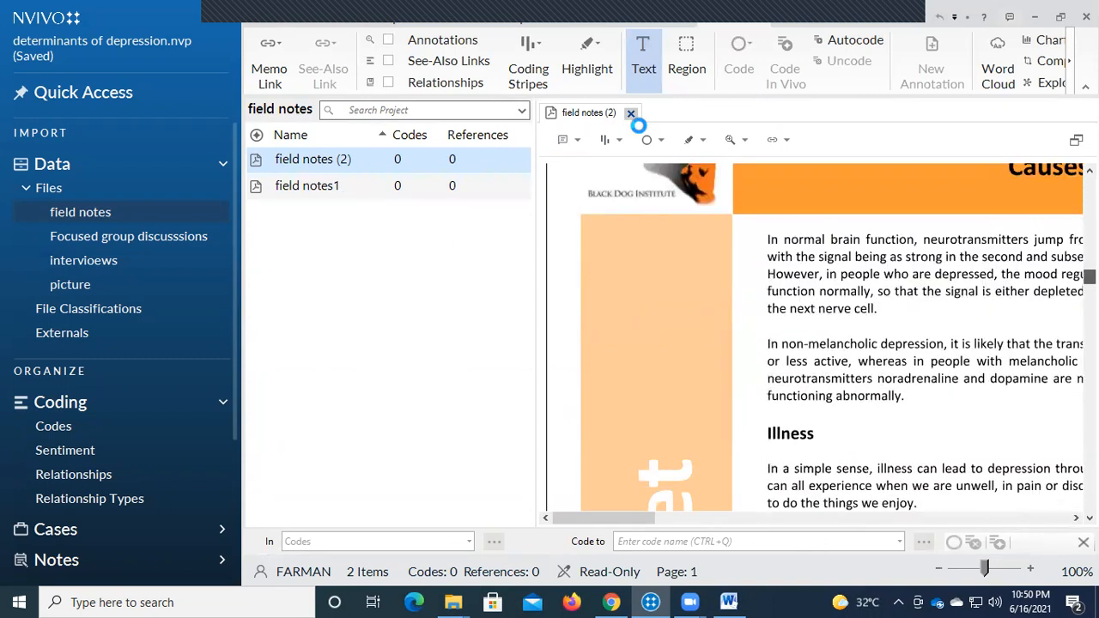
scroll(636, 131, up, 4)
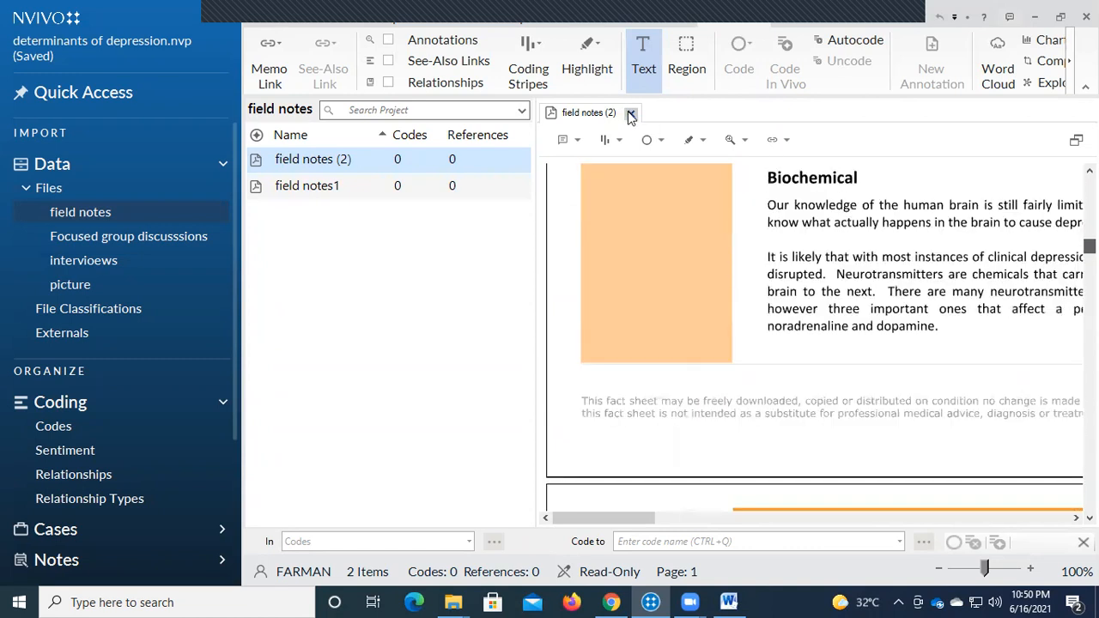
Close the field notes (2) document and open the Focus Group video from the Focused group discusssions folder
click(630, 115)
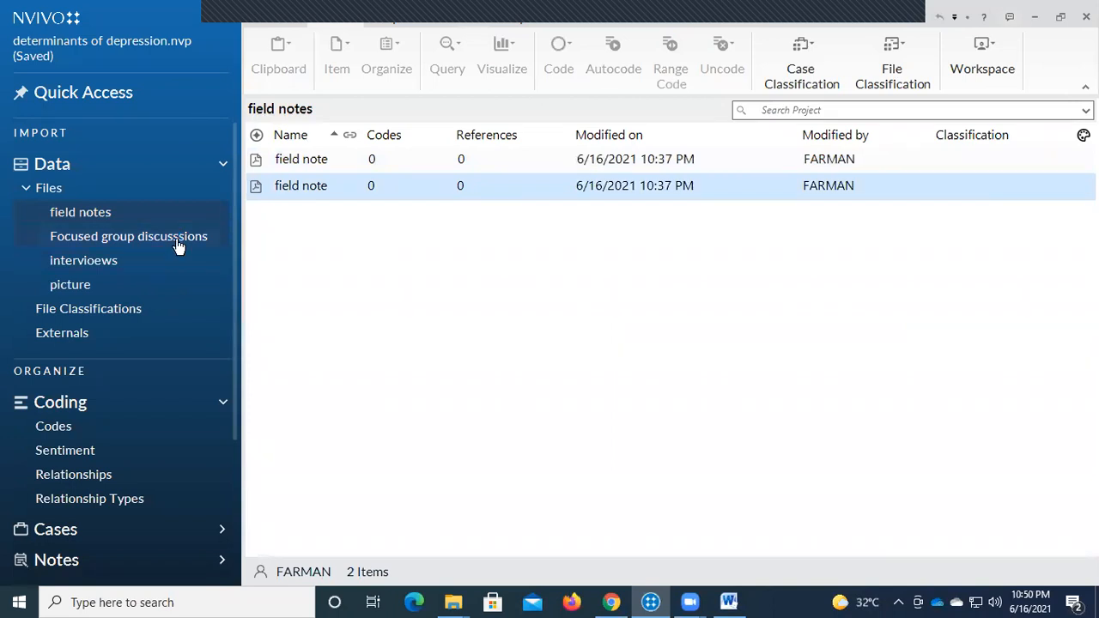
click(176, 240)
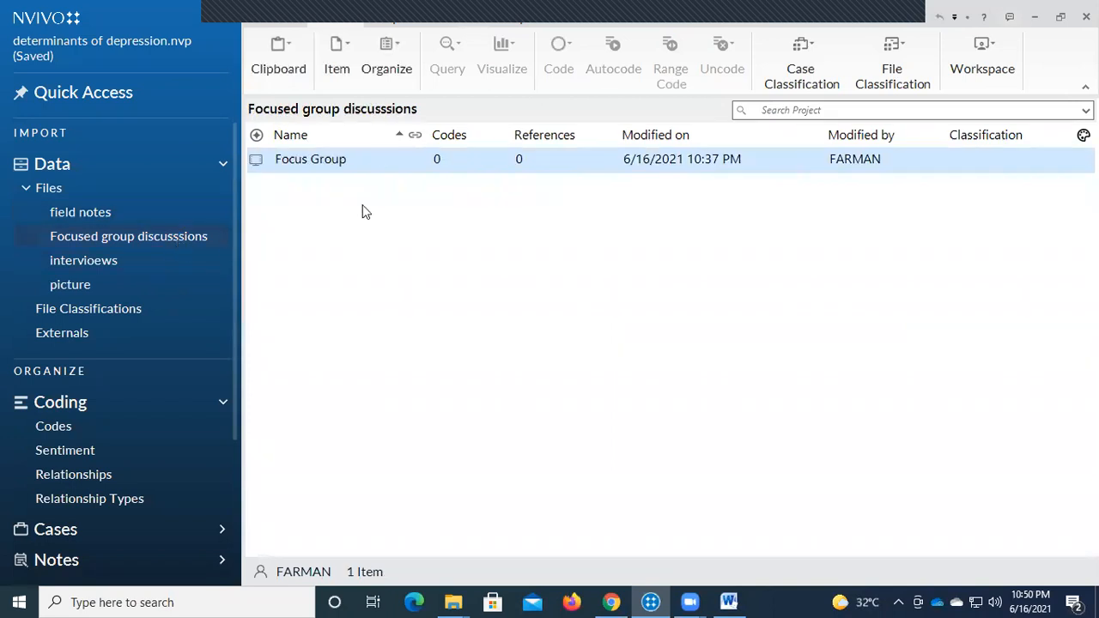
double_click(375, 163)
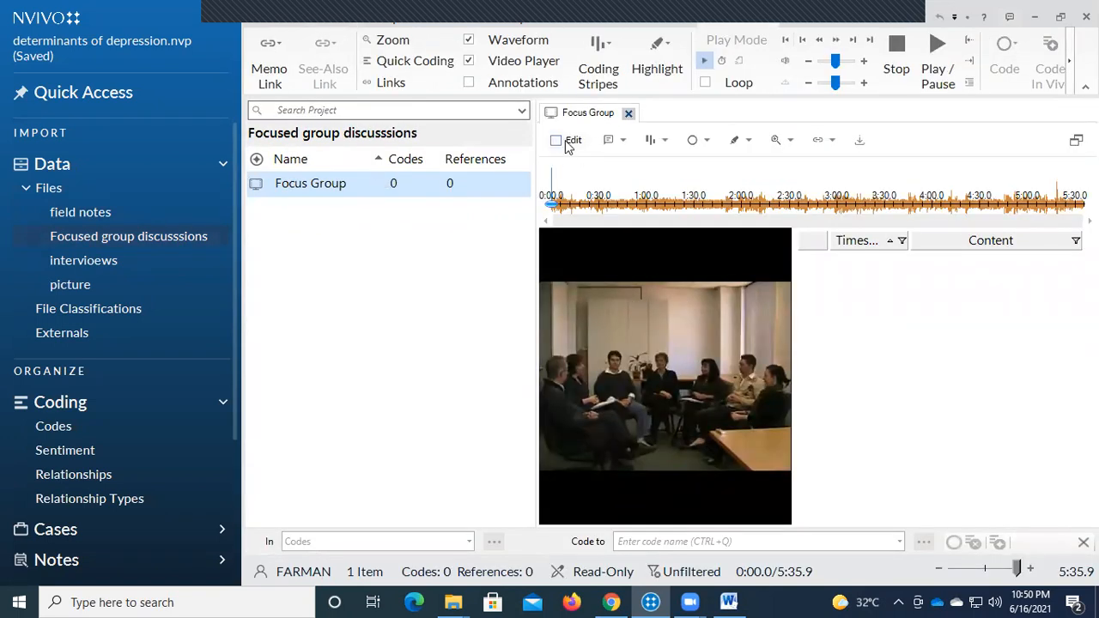
Make the Focus Group video editable and play it in transcribe mode to start the first transcript row
click(556, 142)
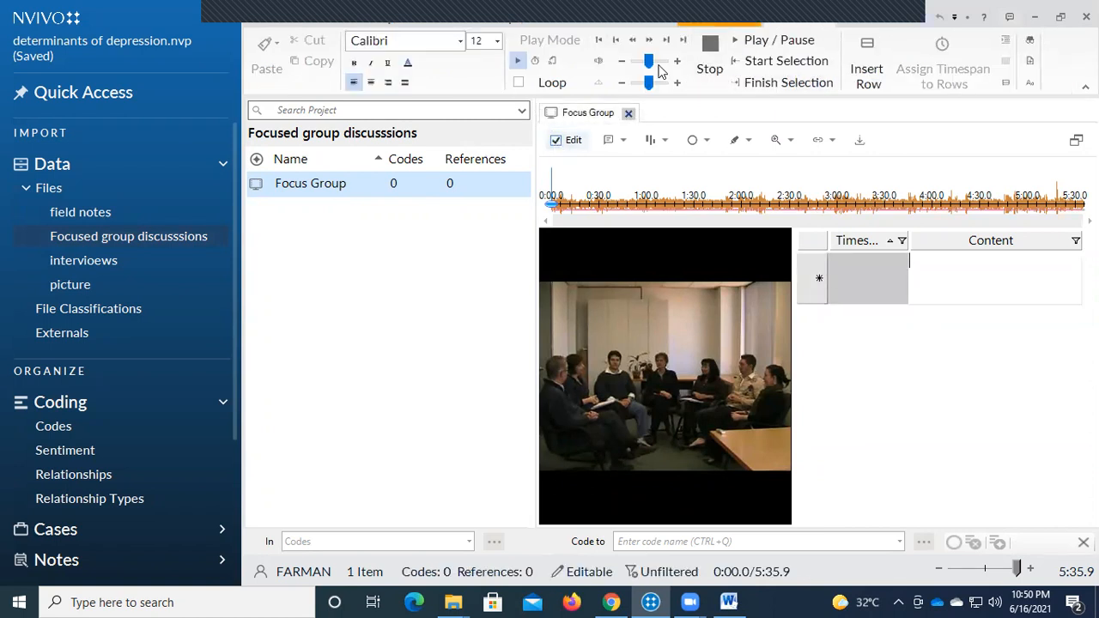
click(554, 65)
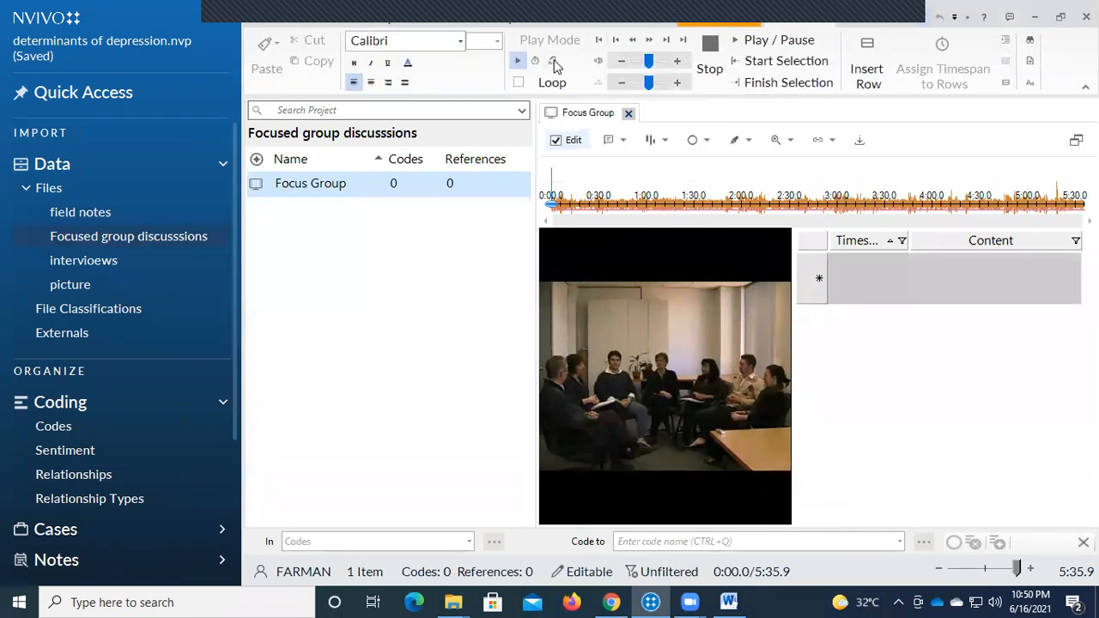
click(744, 41)
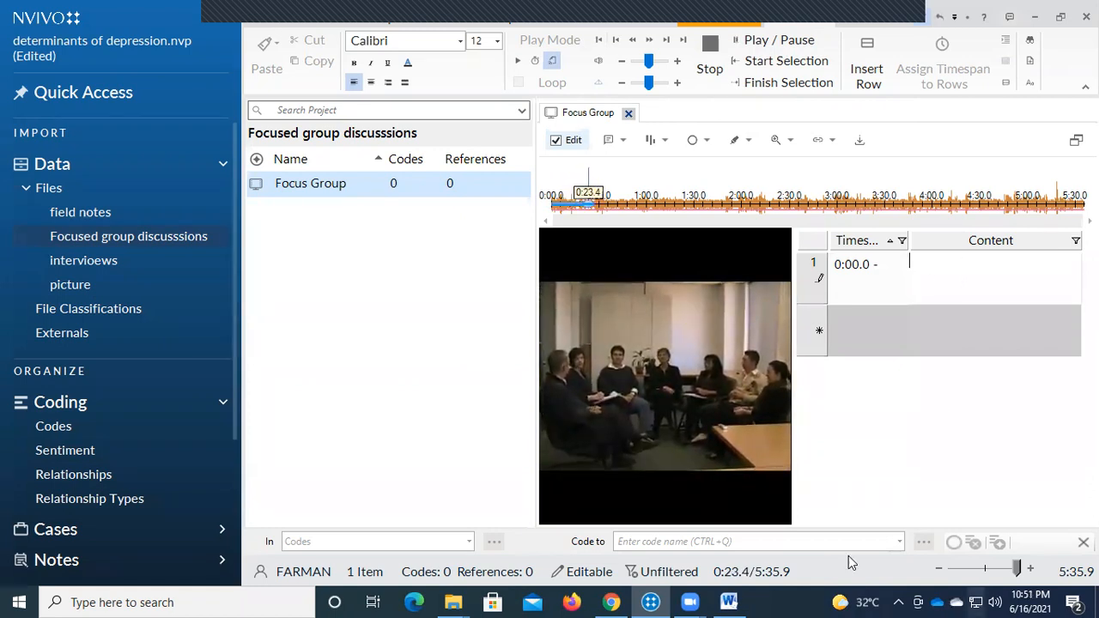
Switch to the Word document and cut the opening paragraph on dietary magnesium deficiencies
click(727, 601)
scroll(530, 535, down, 4)
scroll(537, 524, down, 12)
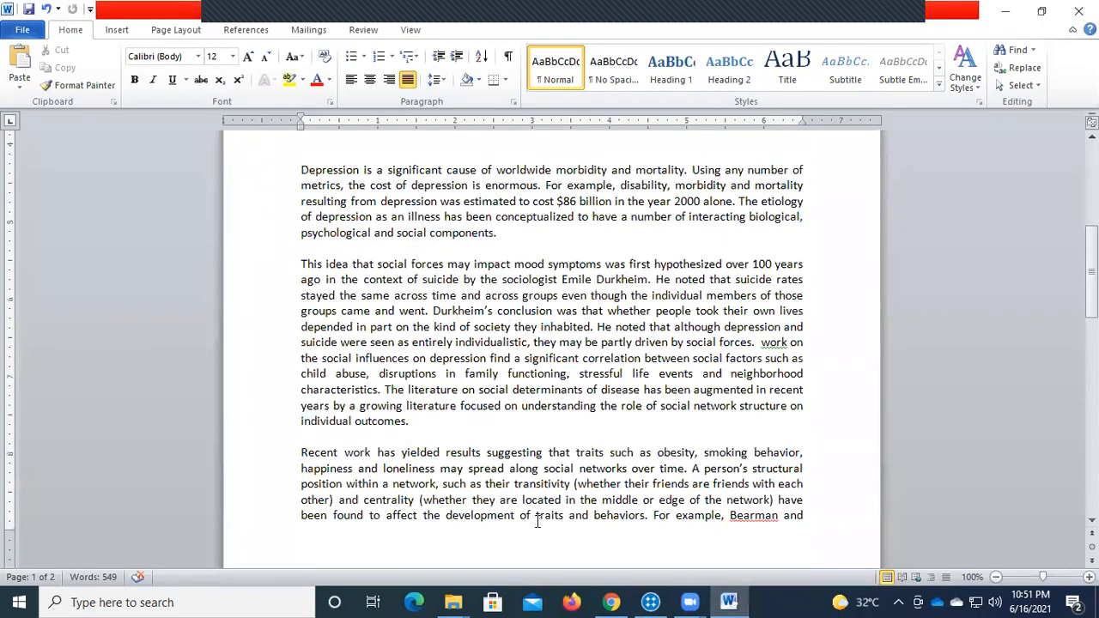
scroll(550, 483, up, 2)
scroll(631, 24, up, 5)
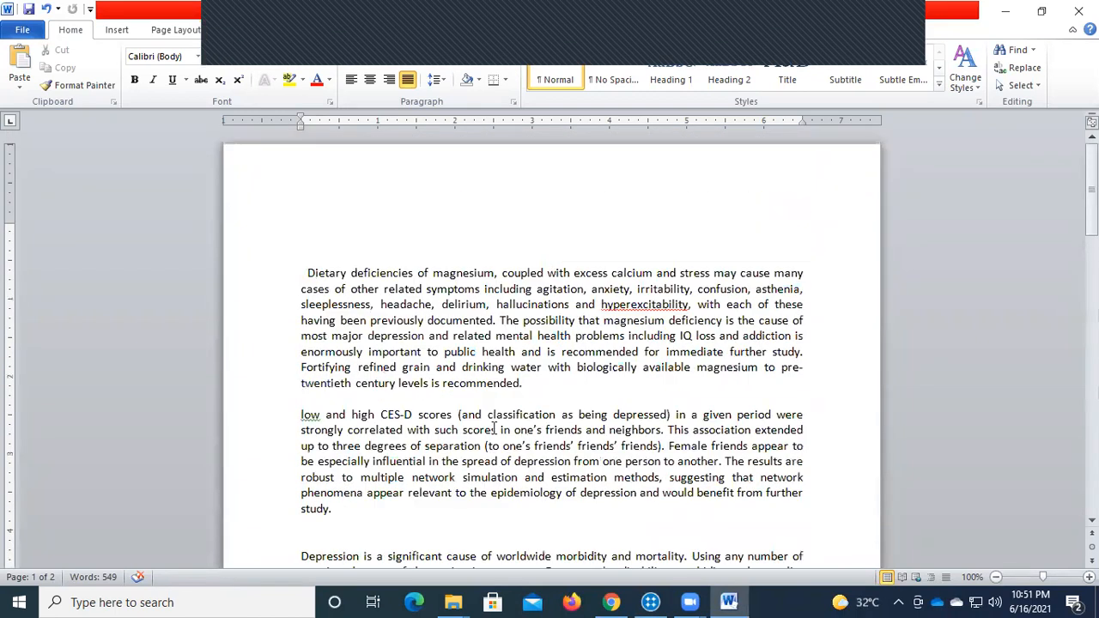
drag(431, 511, 478, 392)
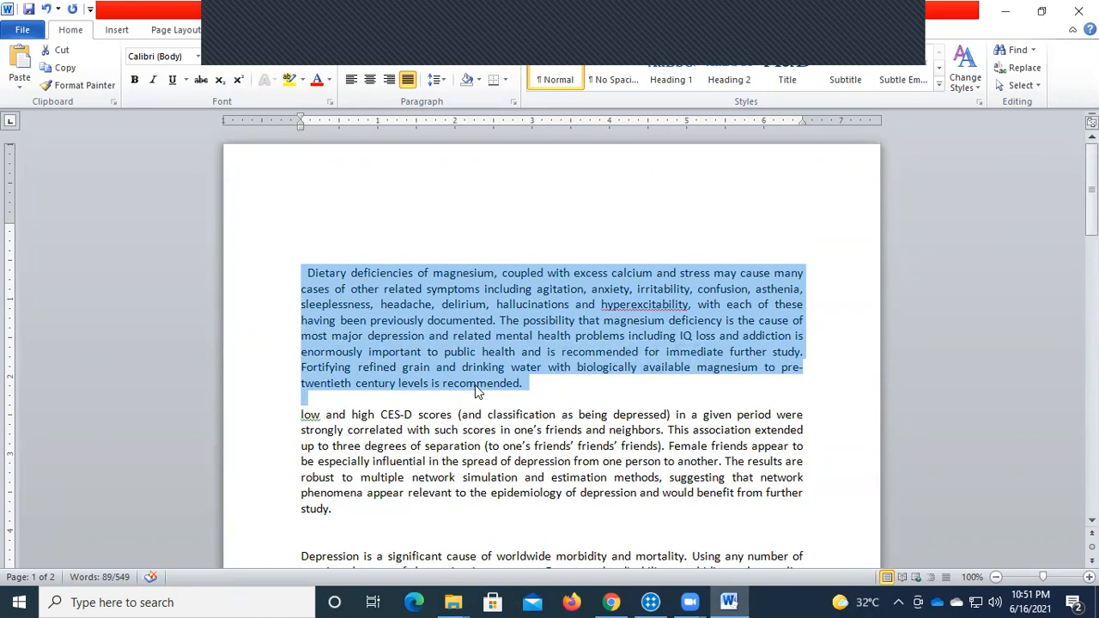
key(Delete)
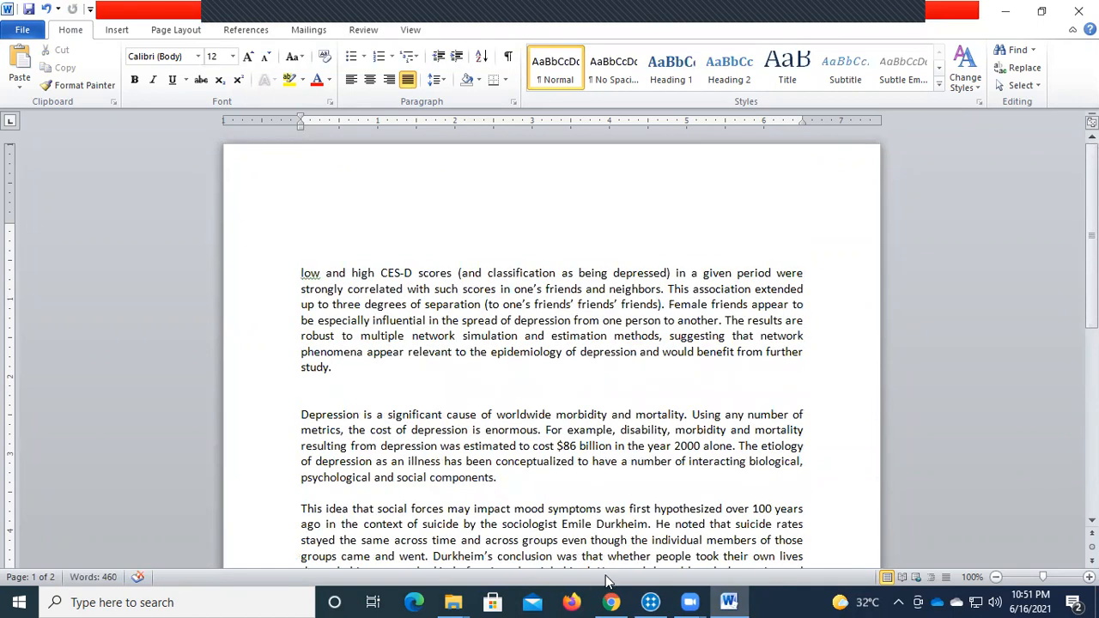
Switch back to NVivo, paste the magnesium paragraph into the first transcript row, and stop the playback
click(650, 602)
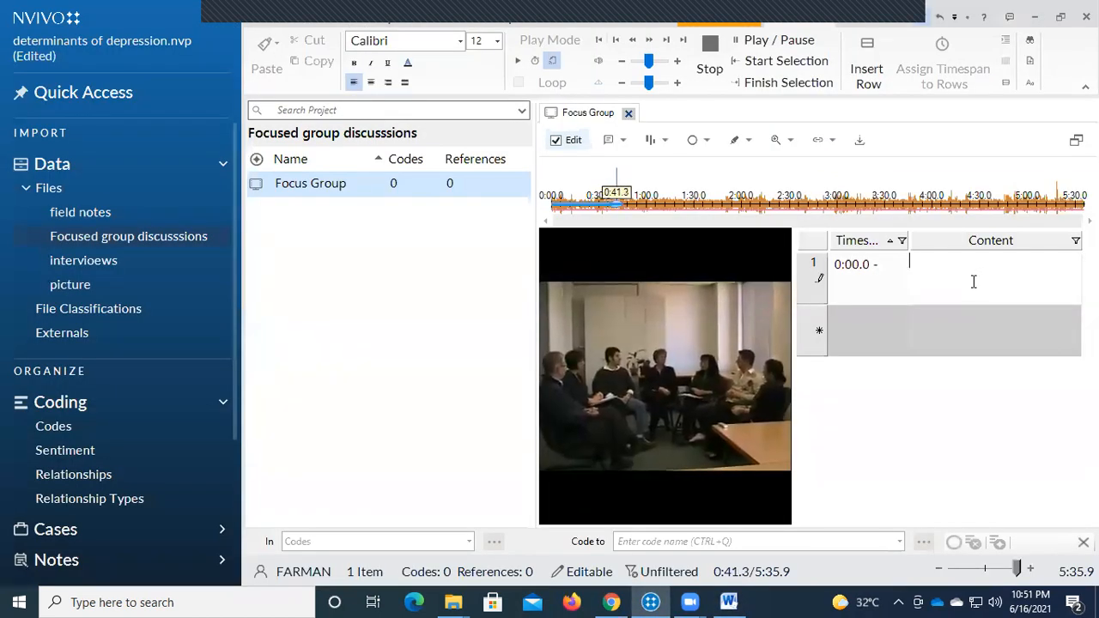
key(ctrl+v)
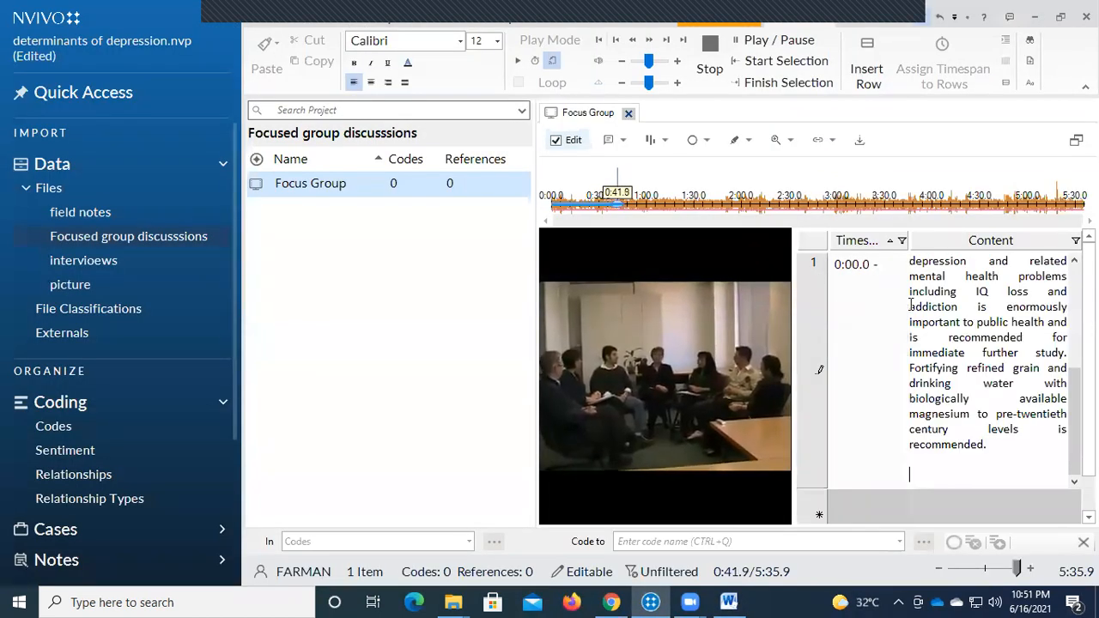
click(701, 51)
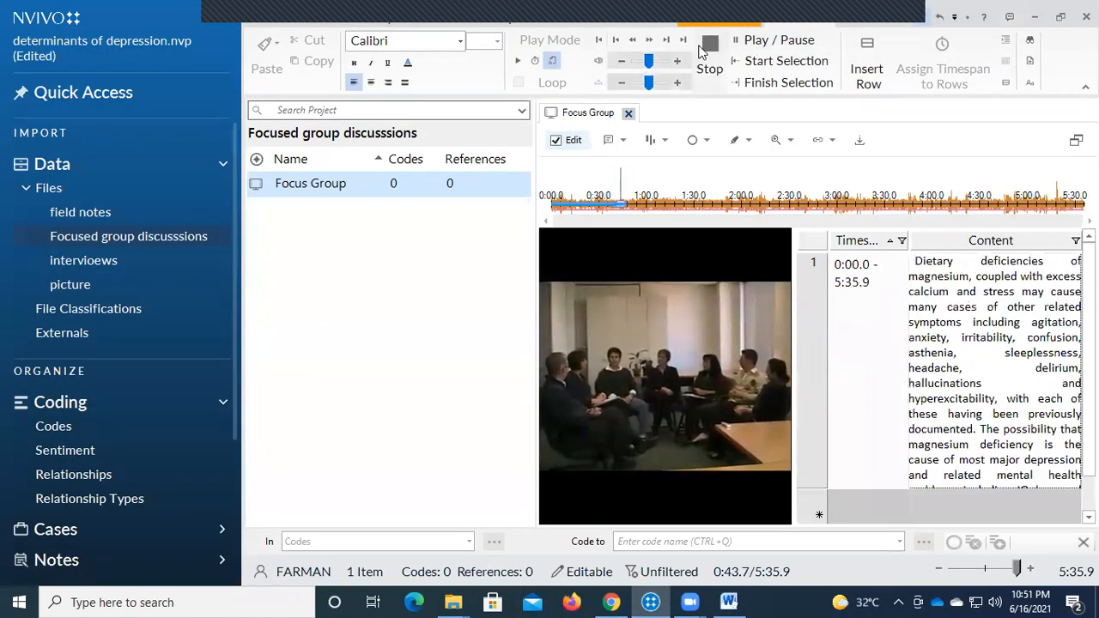
Resume transcribing with a second row, cut the paragraph on low and high CES-D scores from the Word document, and return to NVivo
click(771, 47)
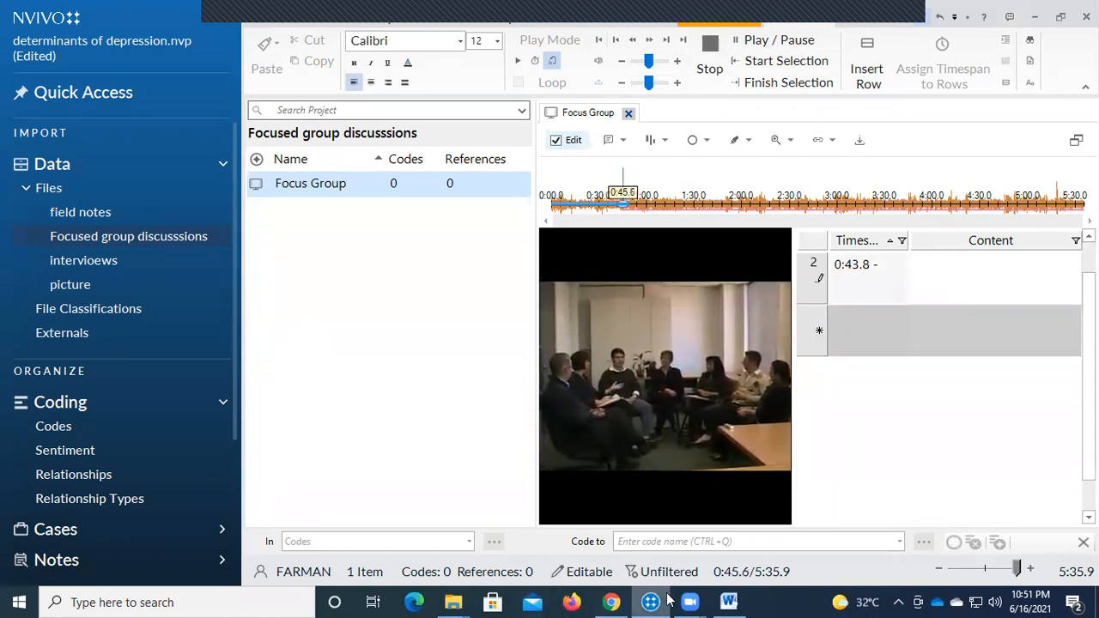
click(728, 602)
drag(301, 273, 335, 368)
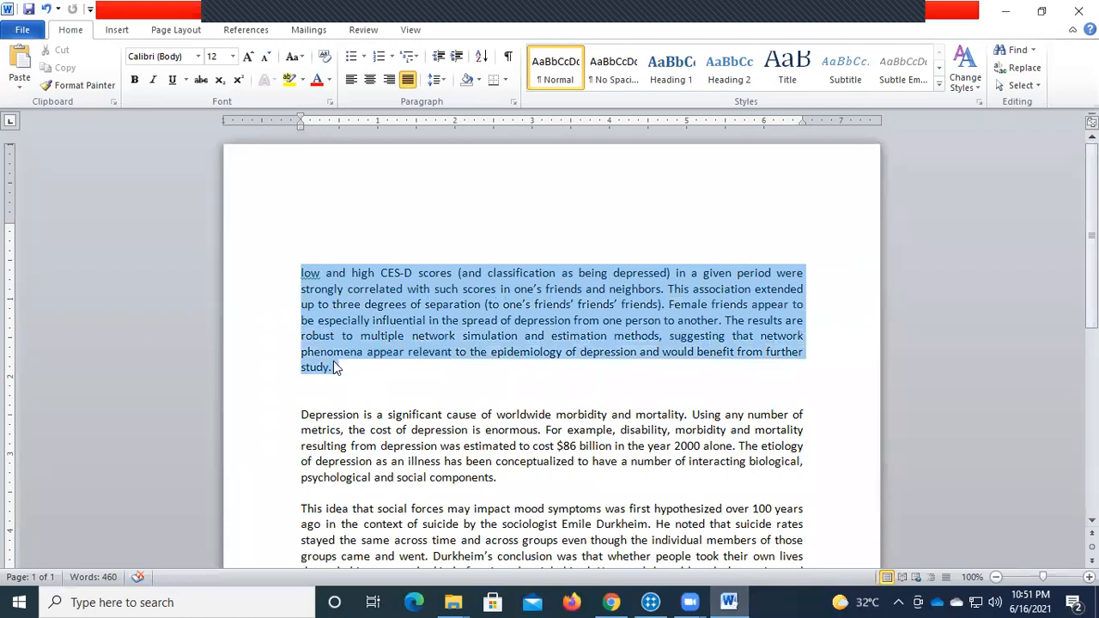
key(ctrl+x)
key(alt+Tab)
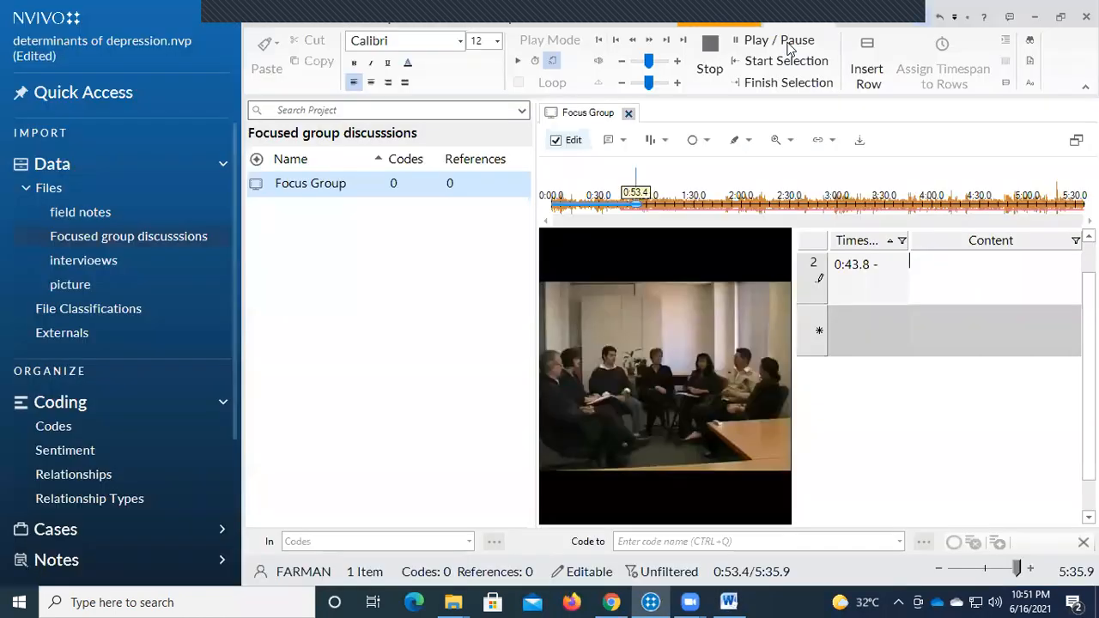
Copy the Word paragraph starting "Depression is a significant cause" into the third Focus Group transcript row, and stop the playback
click(729, 601)
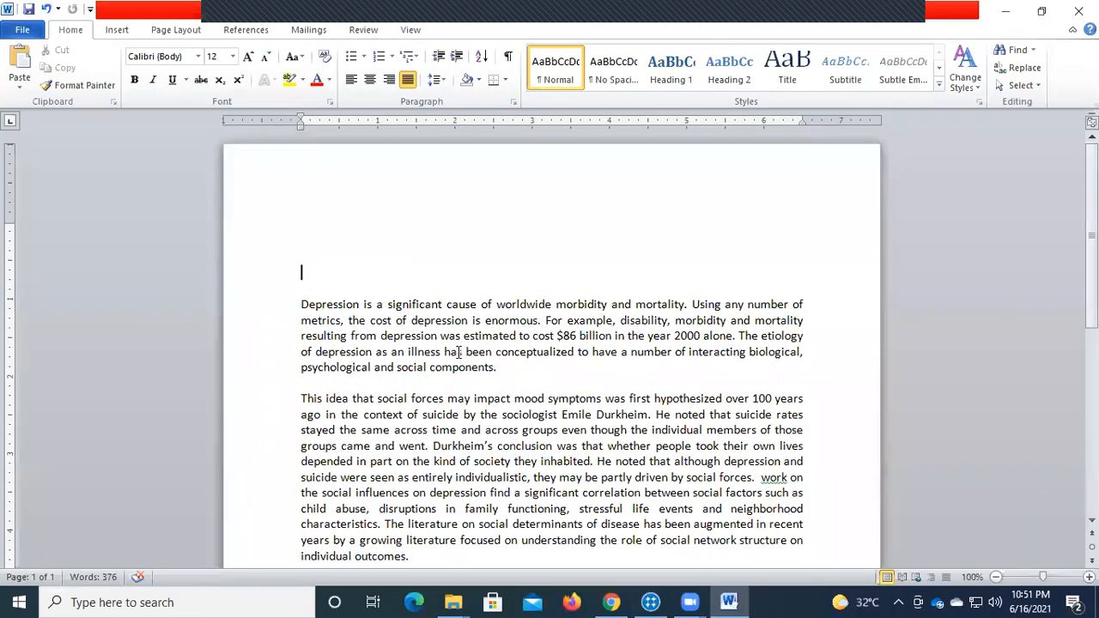
triple_click(351, 312)
right_click(348, 314)
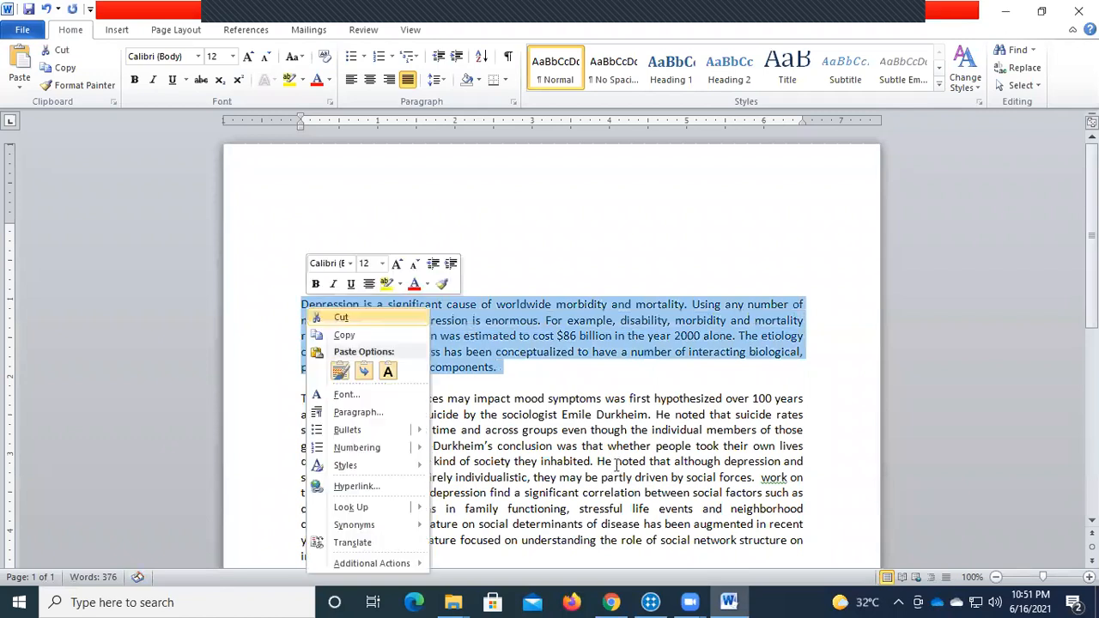
click(344, 335)
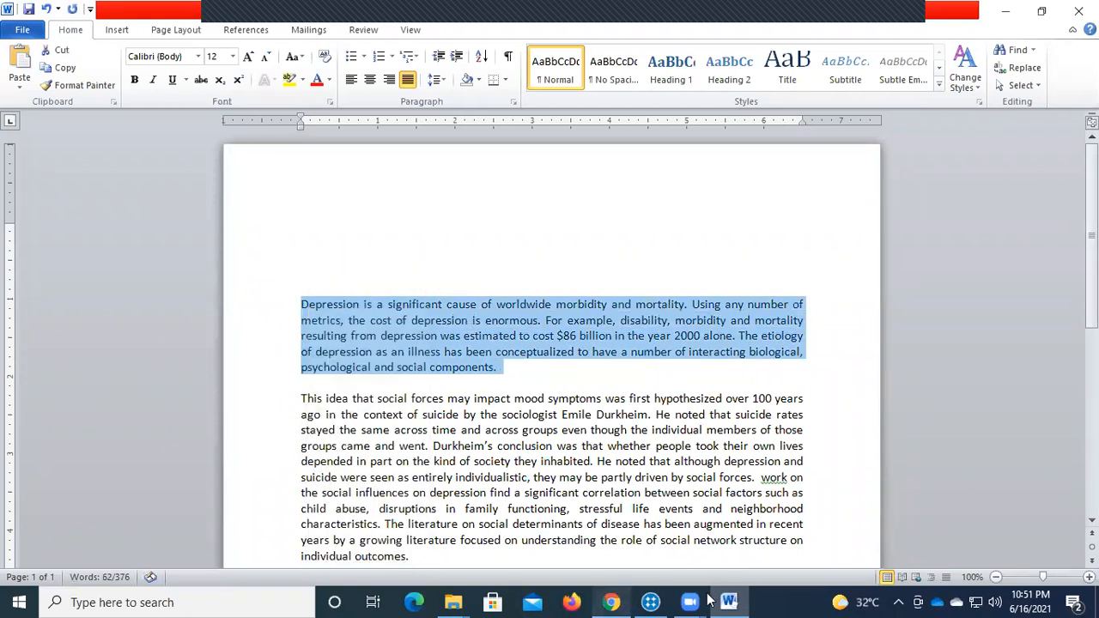
click(651, 601)
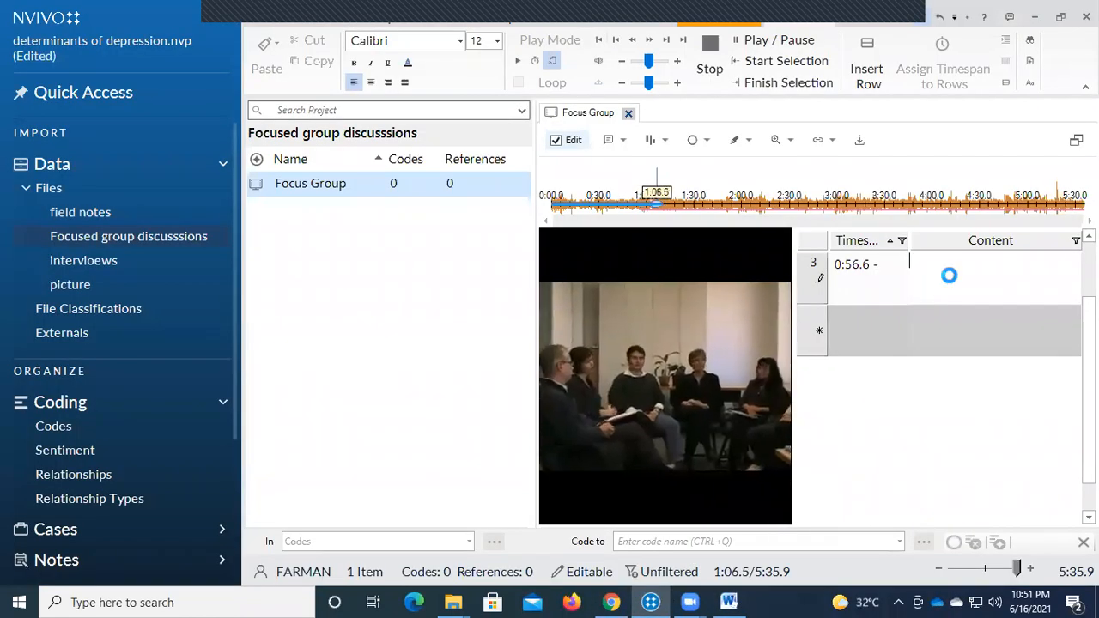
key(ctrl+v)
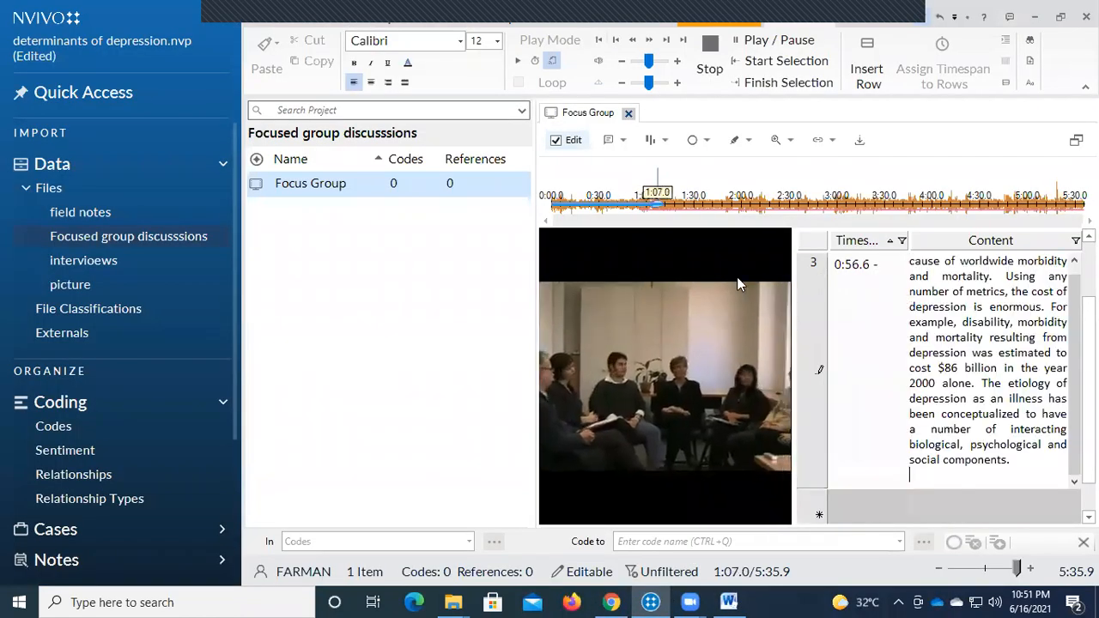
click(721, 75)
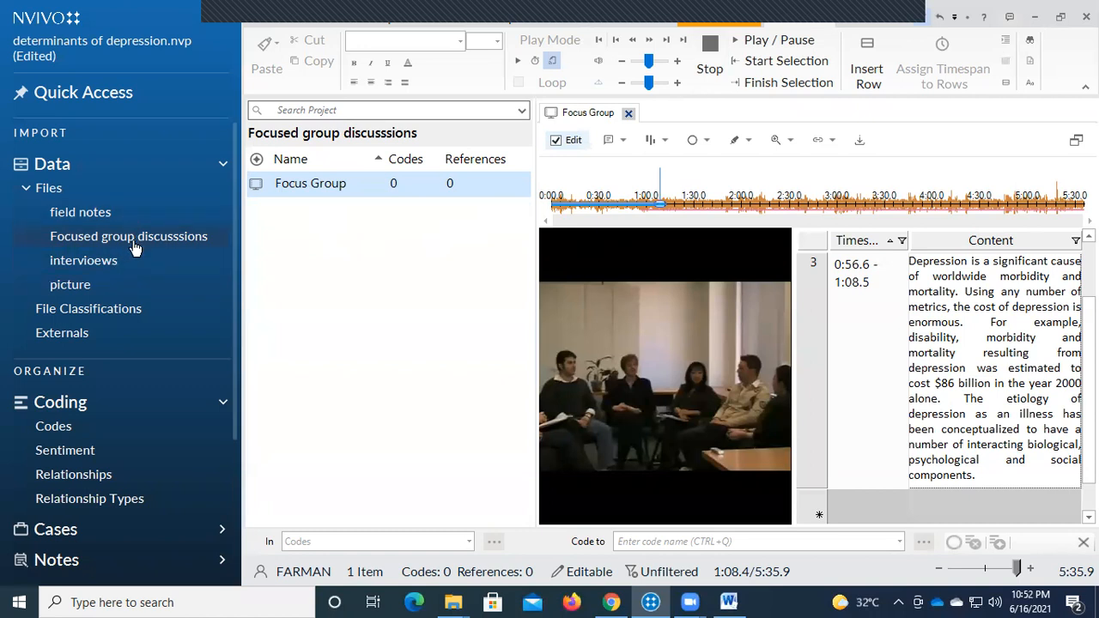
Show the picture folder, close the Focus Group tab, and open picture 1
click(106, 285)
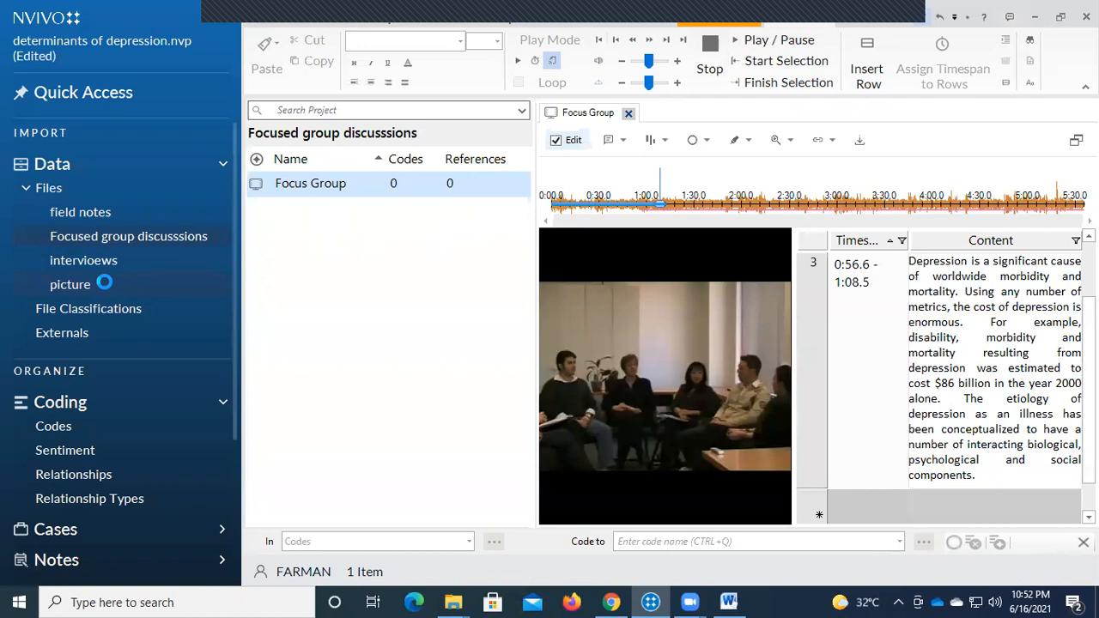
click(628, 112)
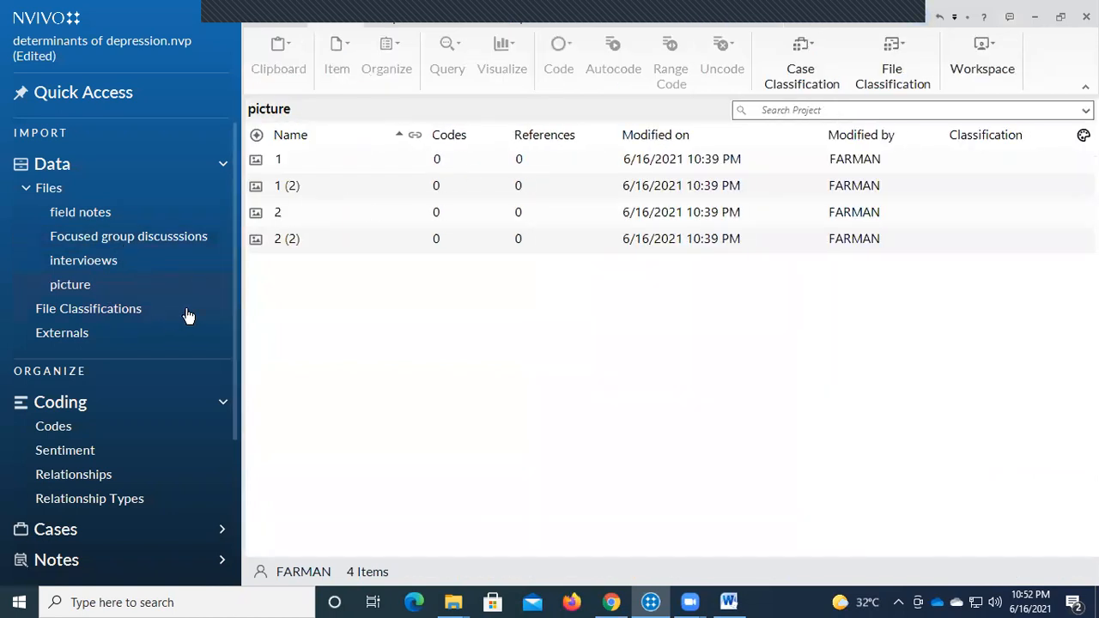
click(414, 163)
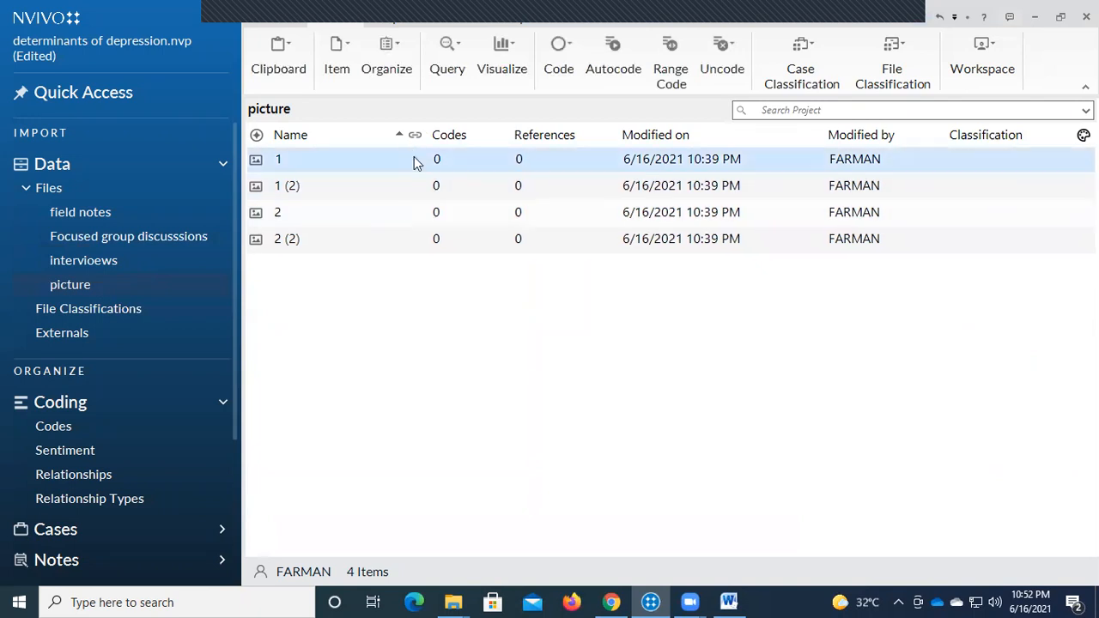
double_click(415, 163)
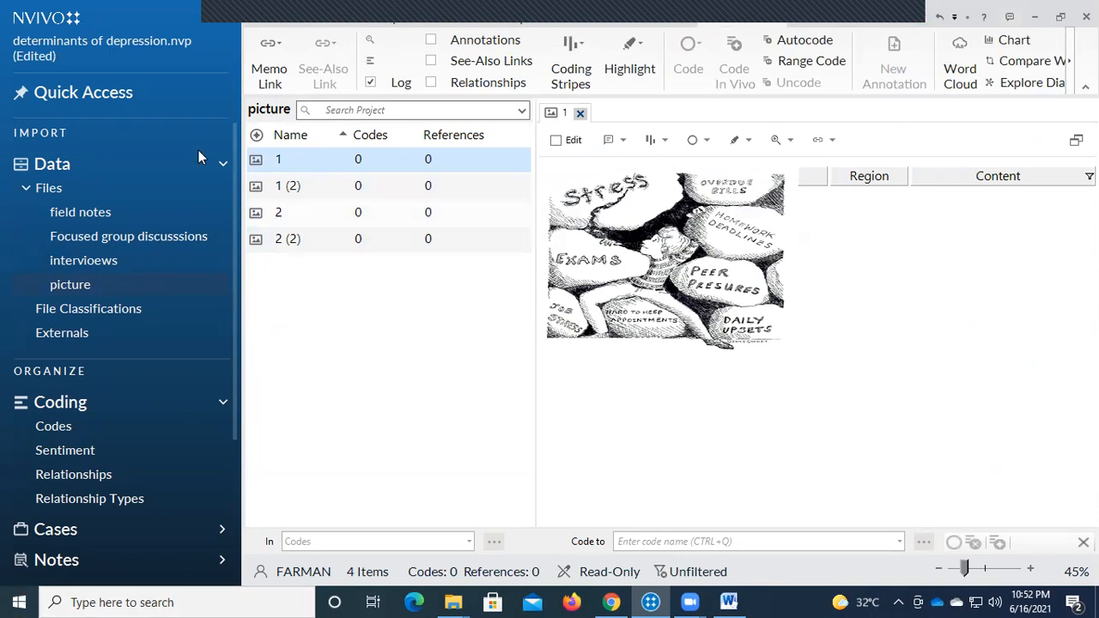
Make picture 1 editable and enter "stress" as the content of its first log row
click(557, 143)
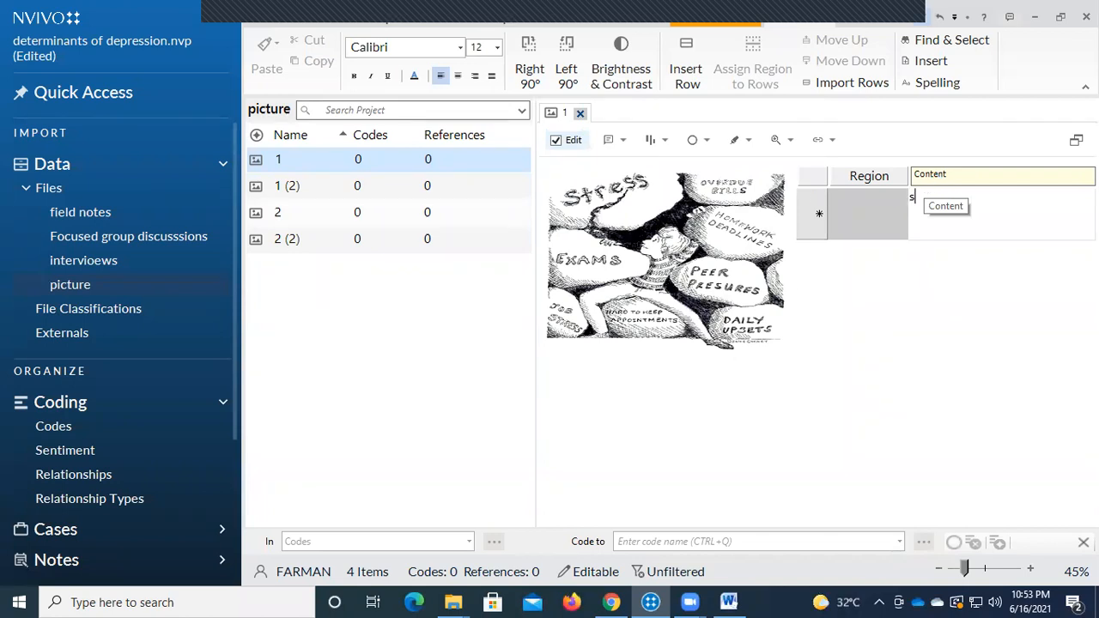
text(stress)
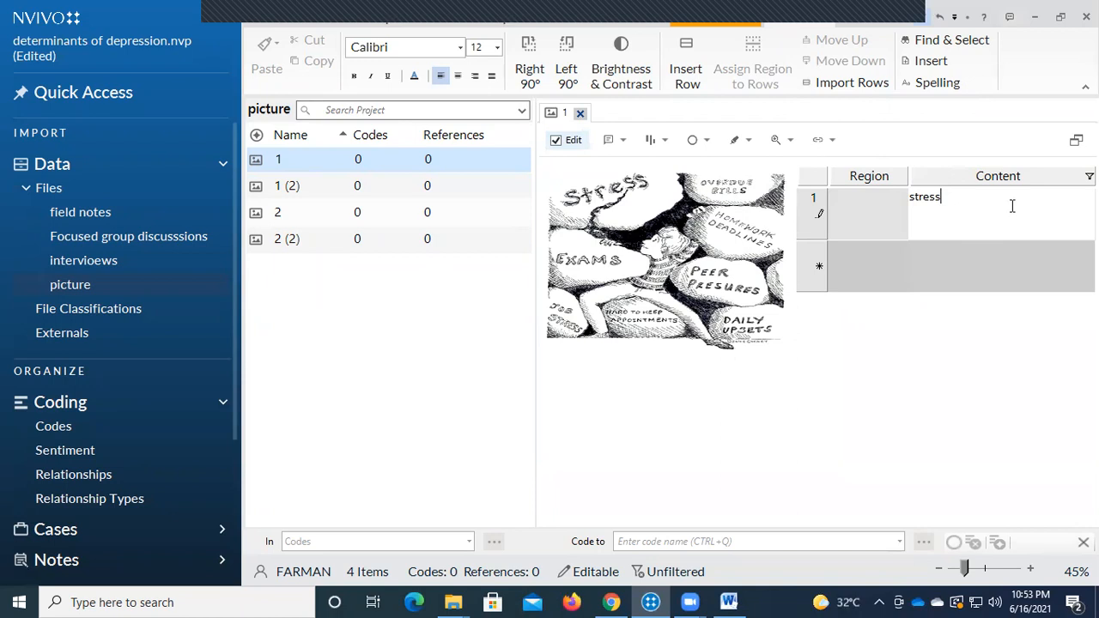
click(717, 184)
Try to assign a region of about 300x100 around the word Stress in the picture to the first row
drag(566, 179, 663, 217)
click(567, 183)
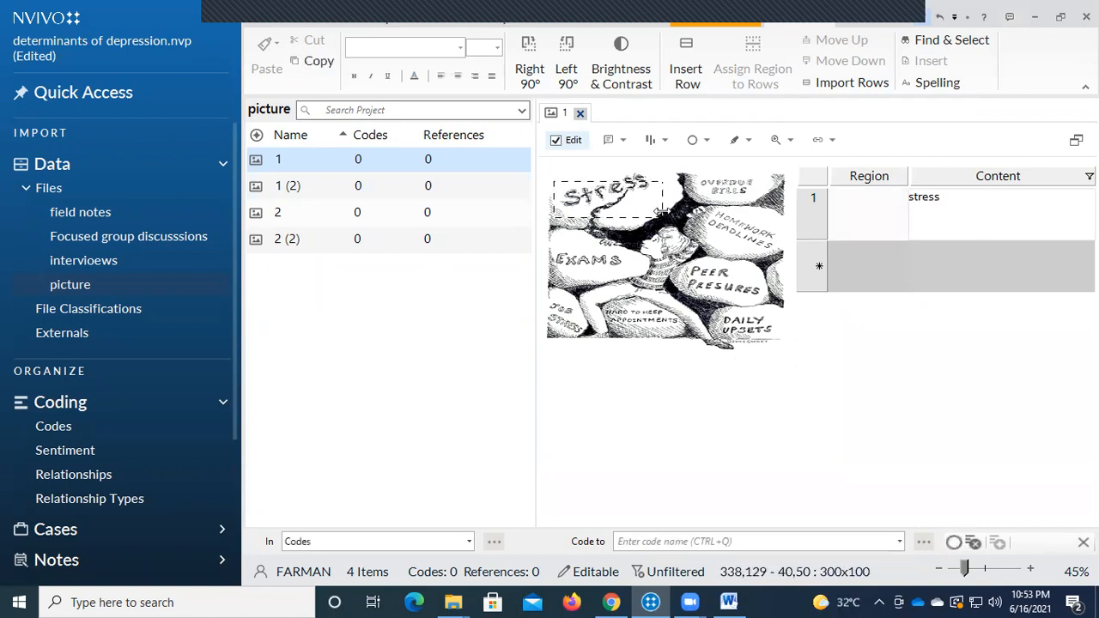
click(872, 219)
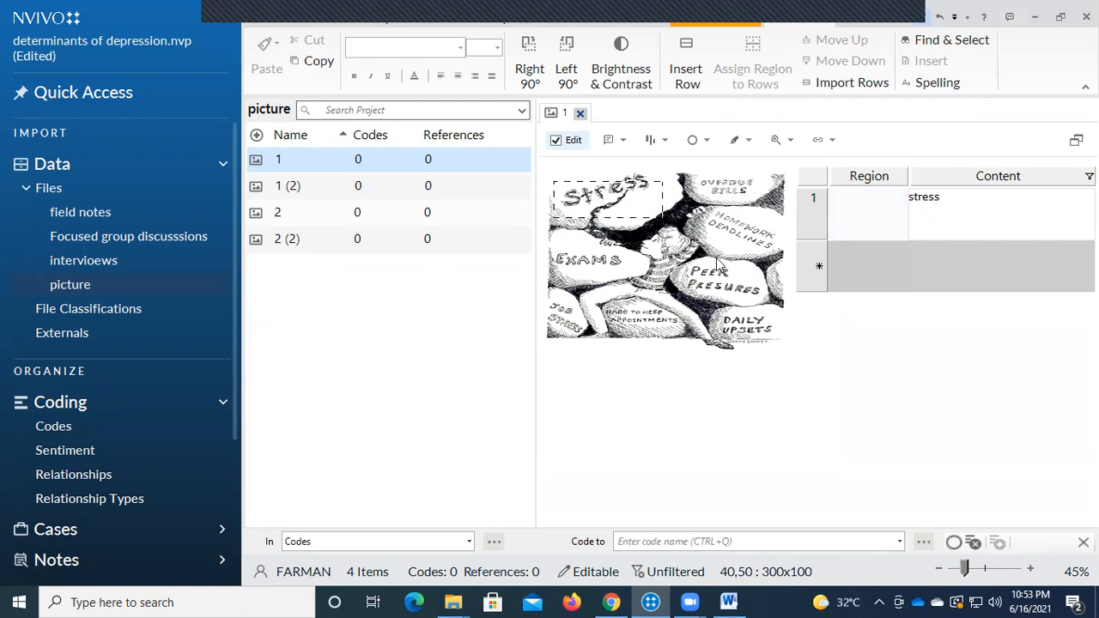
click(636, 199)
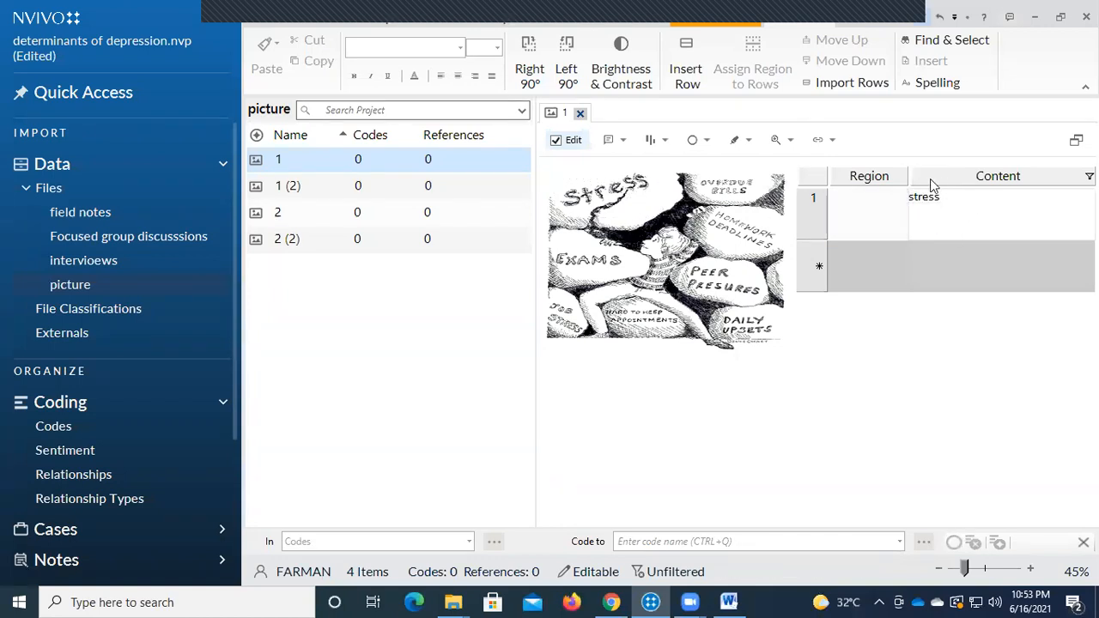
Try to link a region of about 330x120 over the Stress lettering to the first row's Region cell
click(898, 175)
drag(567, 169, 700, 220)
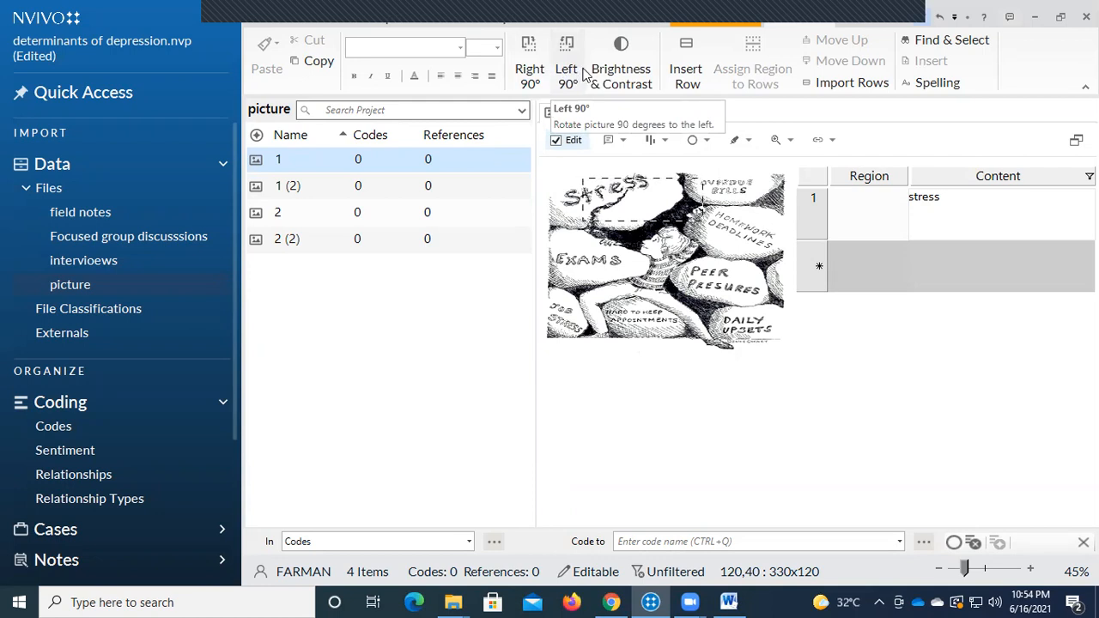
click(860, 200)
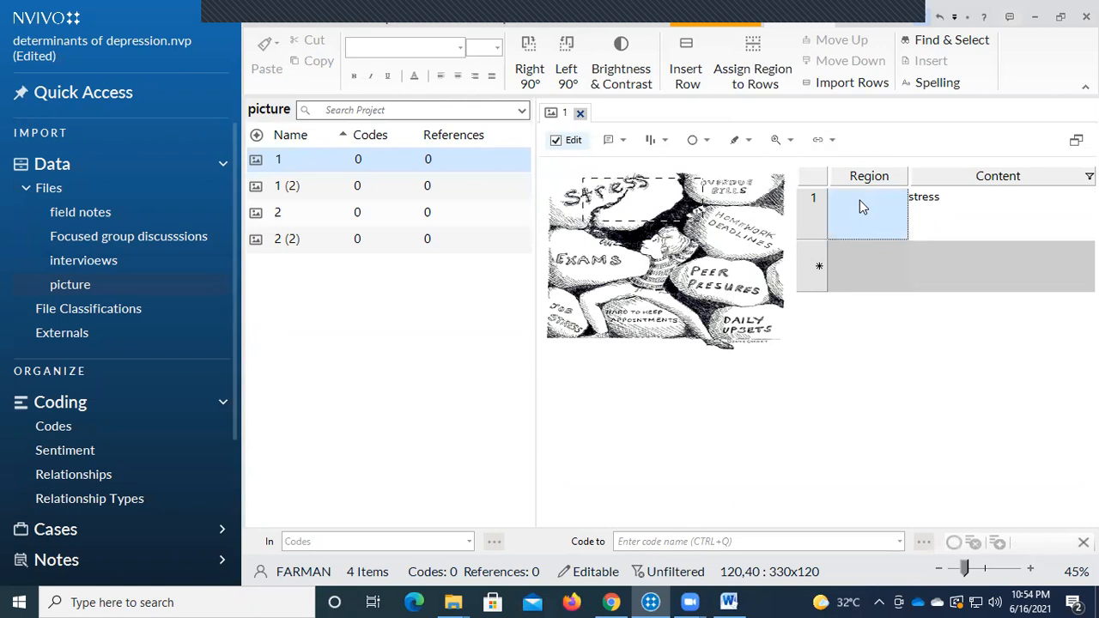
Try to assign a region of about 330x140 around the Stress lettering to the first log row
drag(609, 186, 644, 194)
click(644, 194)
click(864, 211)
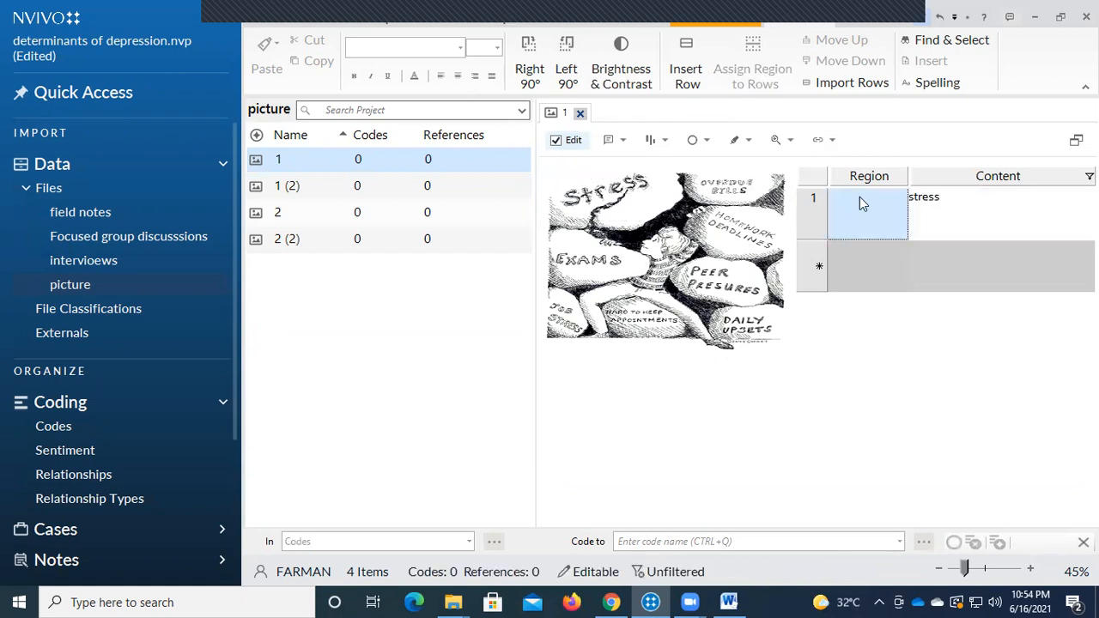
drag(572, 183, 691, 232)
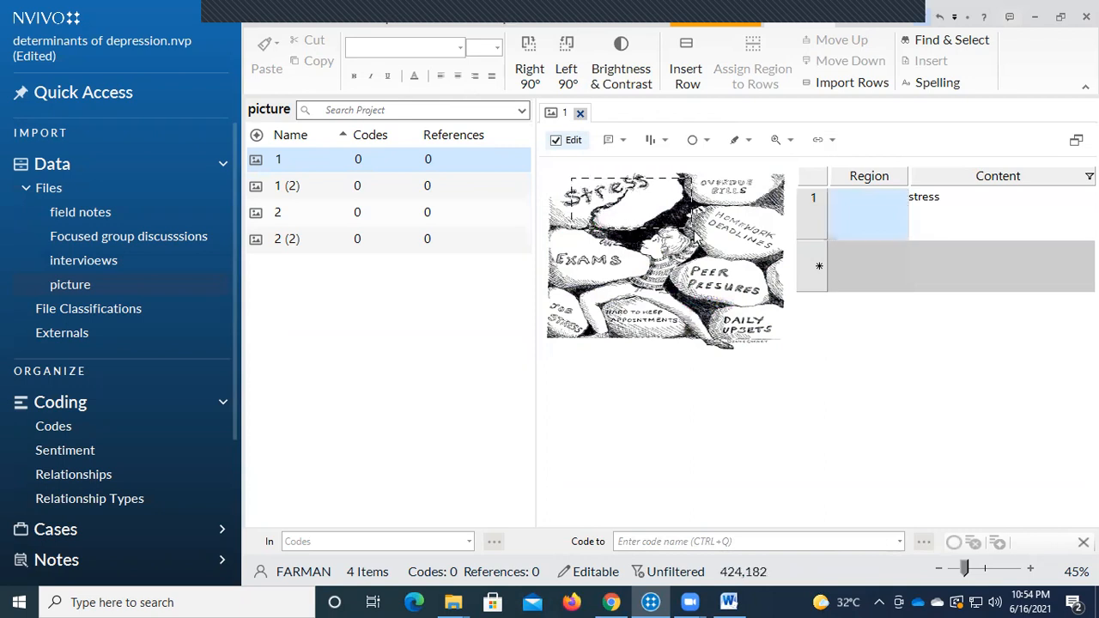
click(853, 222)
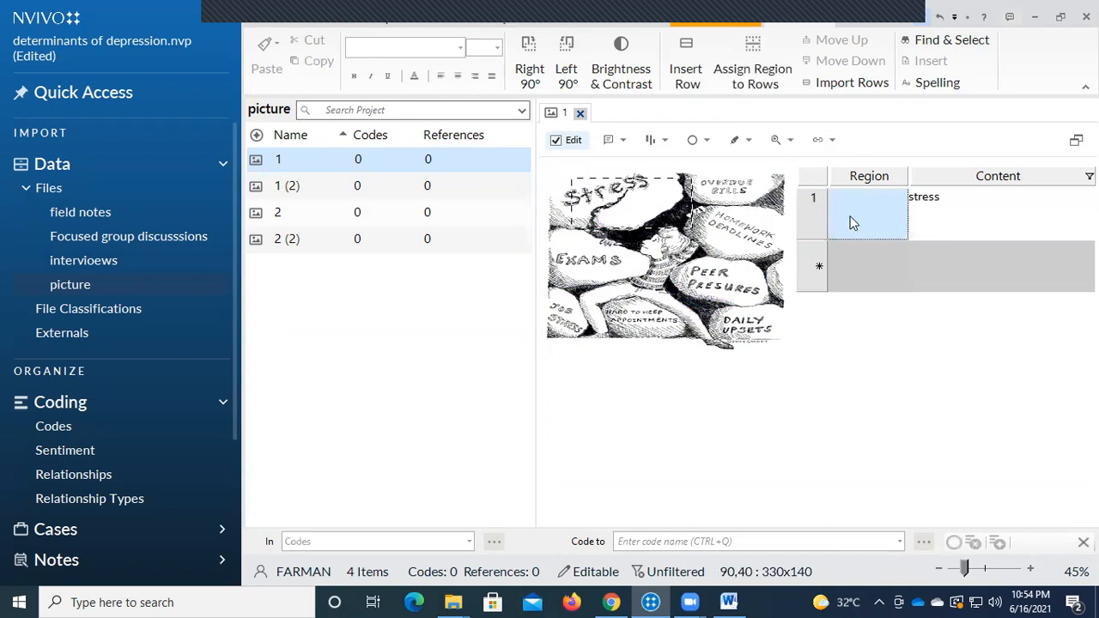
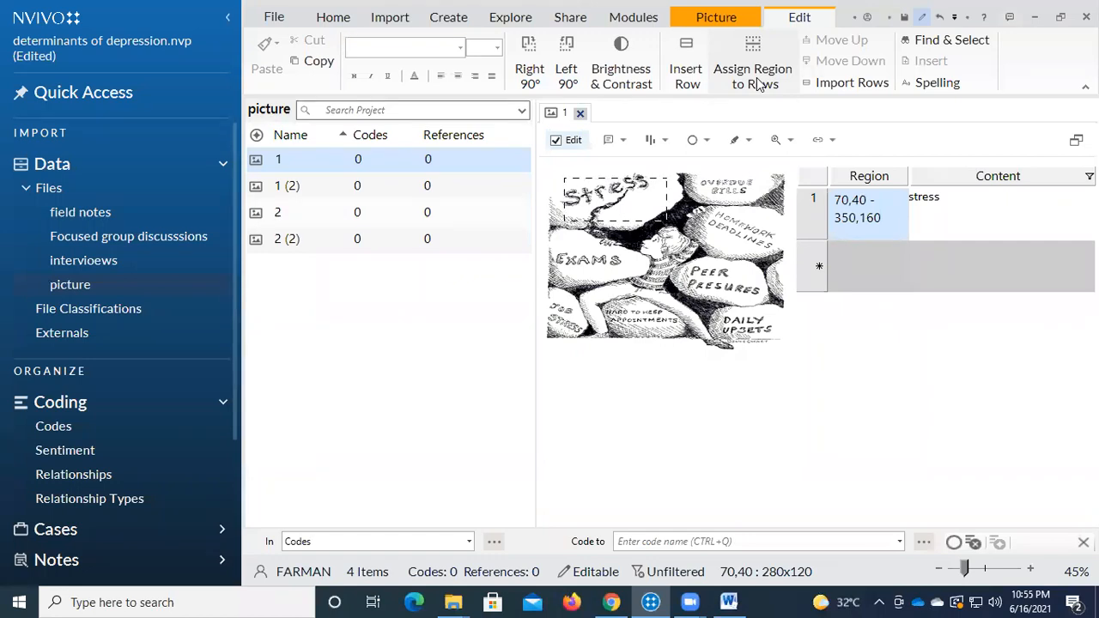
click(861, 268)
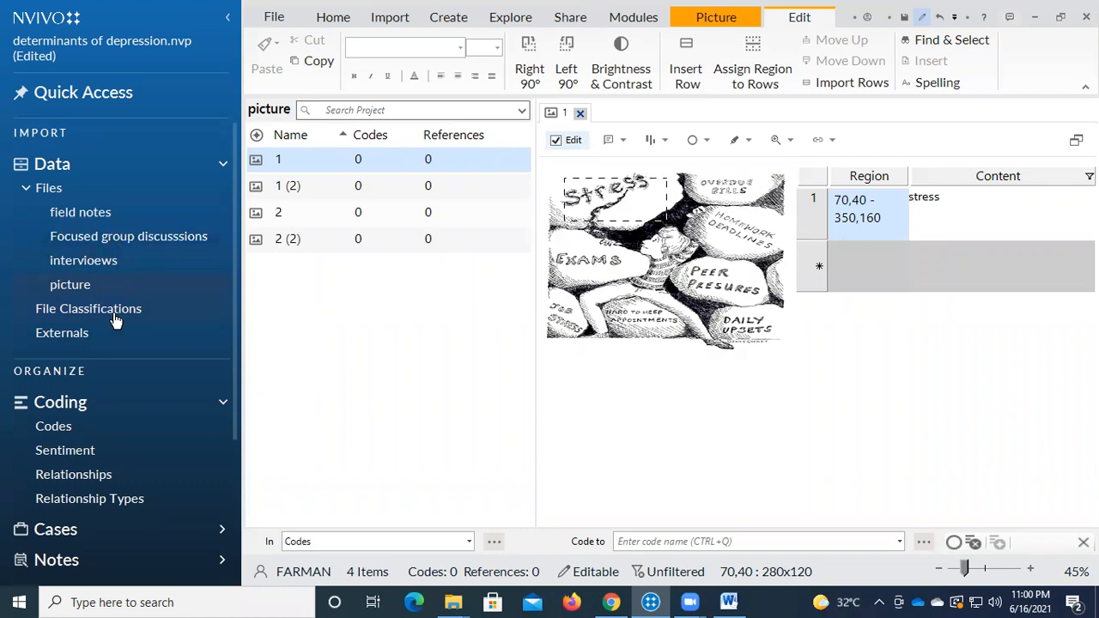
Open the R1 video from the interviews folder and close picture 1
click(142, 261)
double_click(372, 151)
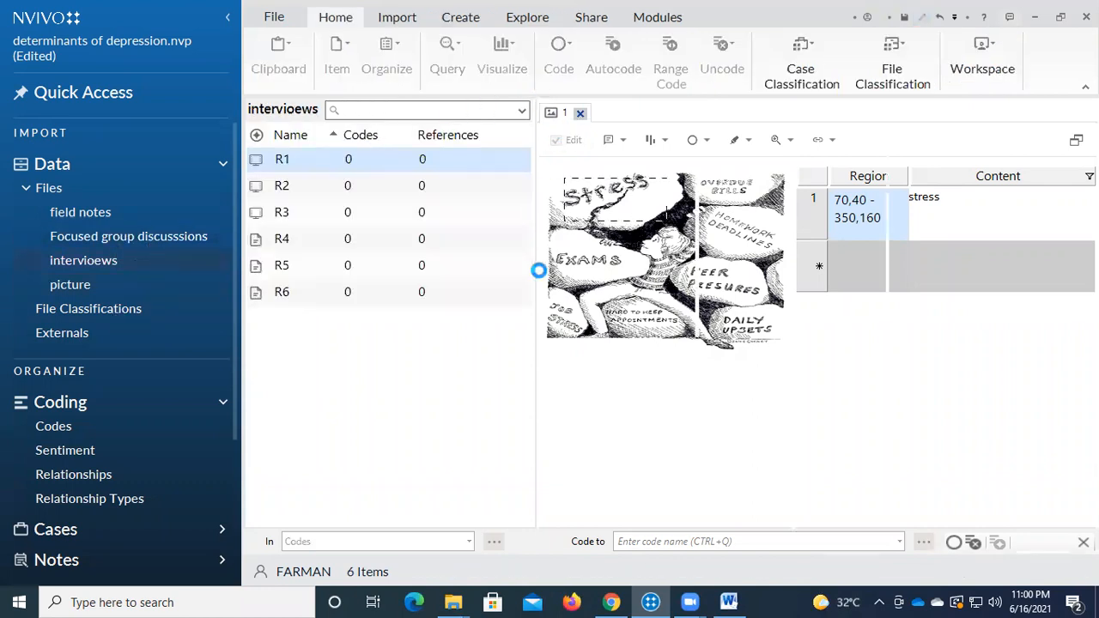
click(580, 114)
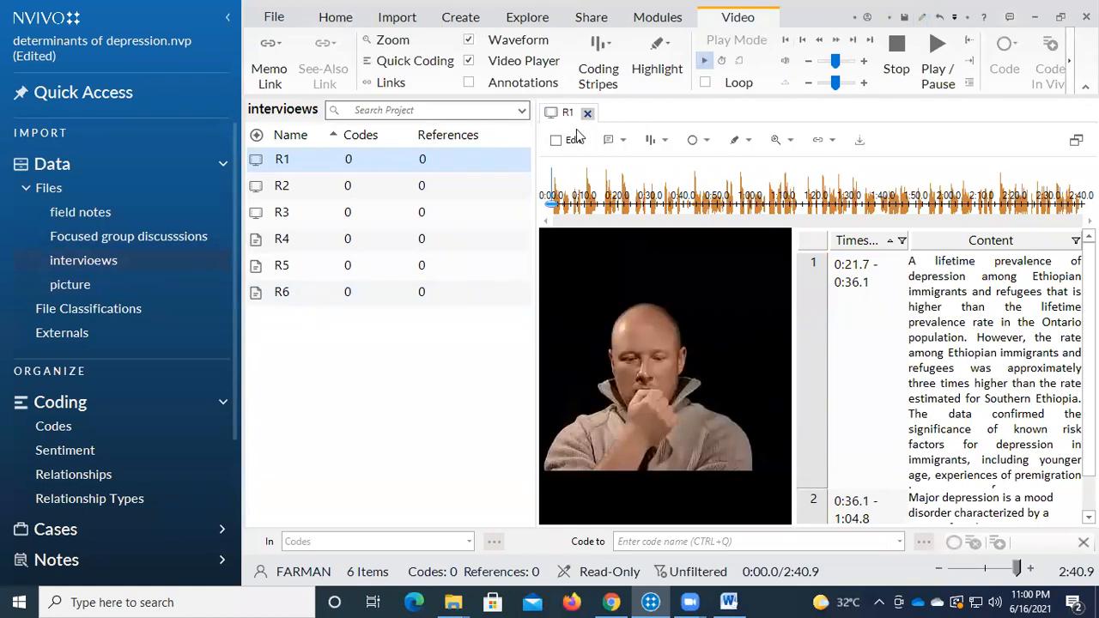
Code the first sentence of R1's first transcript row to a new top-level code "job loss" and show the project's codes
click(921, 273)
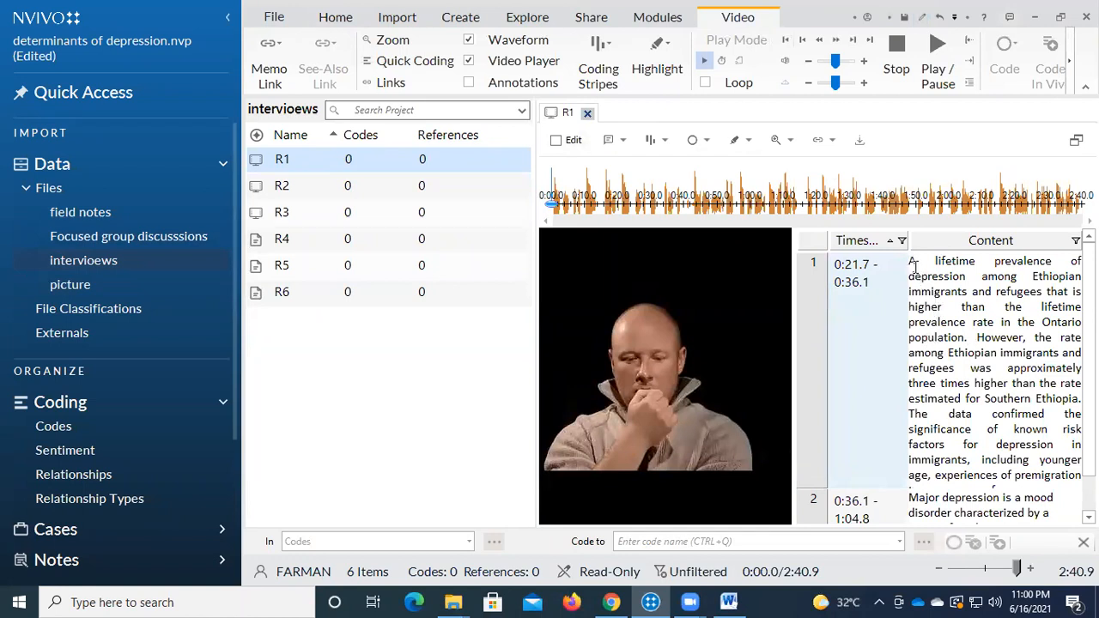
click(913, 262)
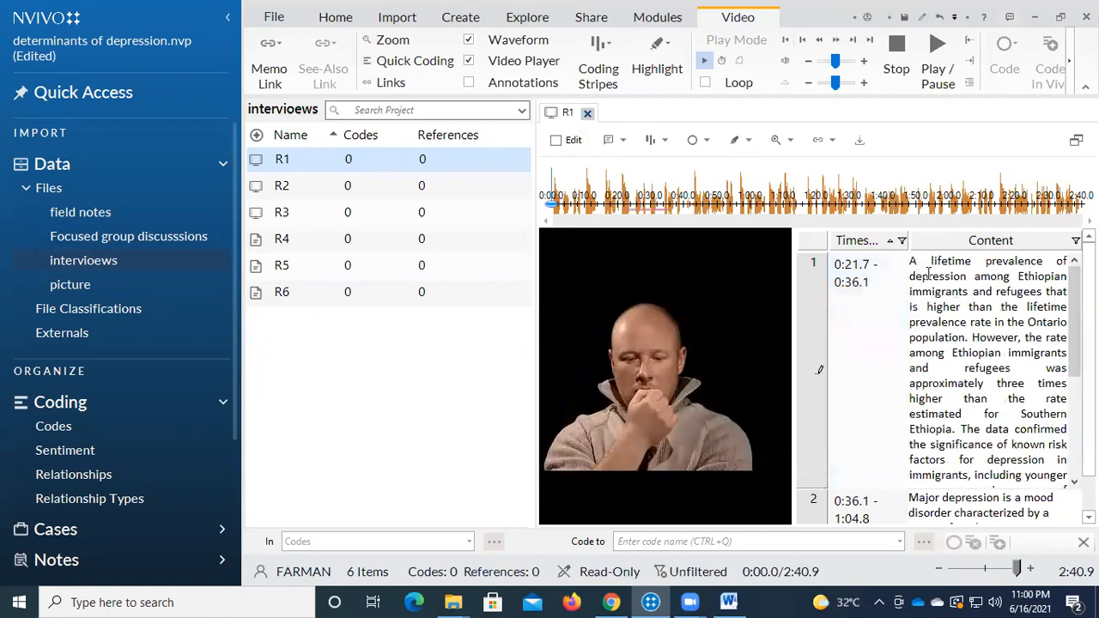
drag(913, 262, 974, 277)
drag(994, 337, 975, 338)
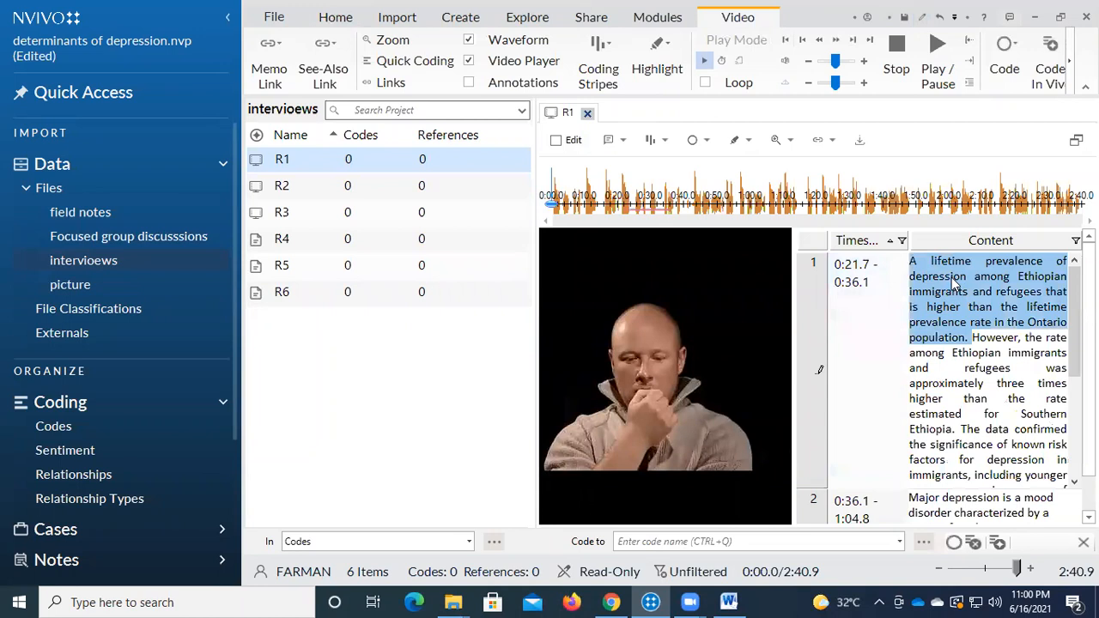
right_click(954, 276)
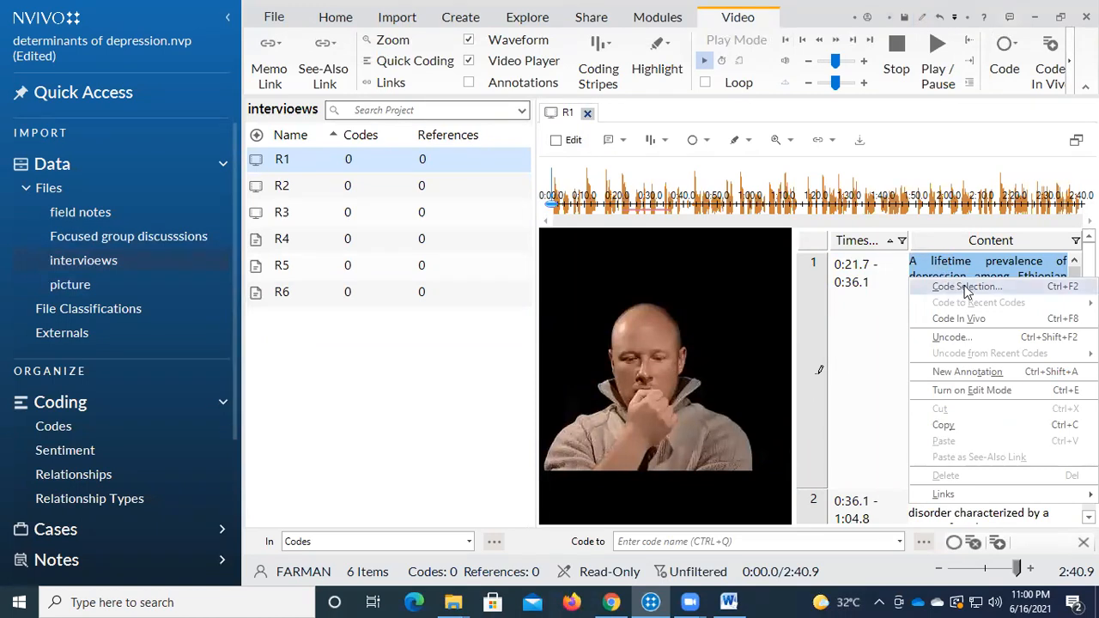
click(966, 287)
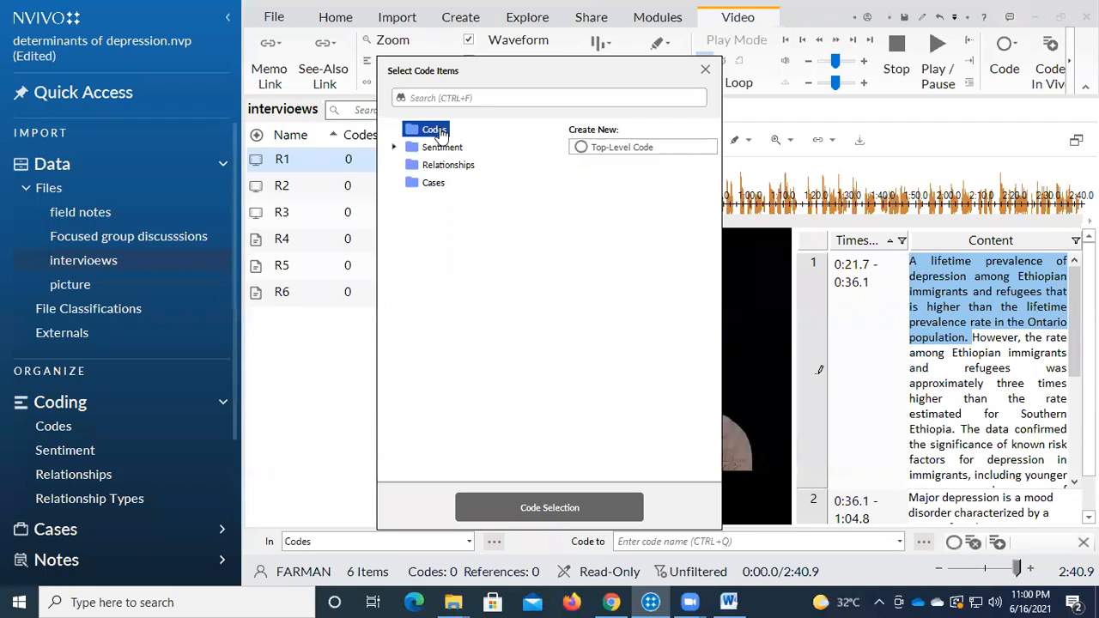
click(625, 151)
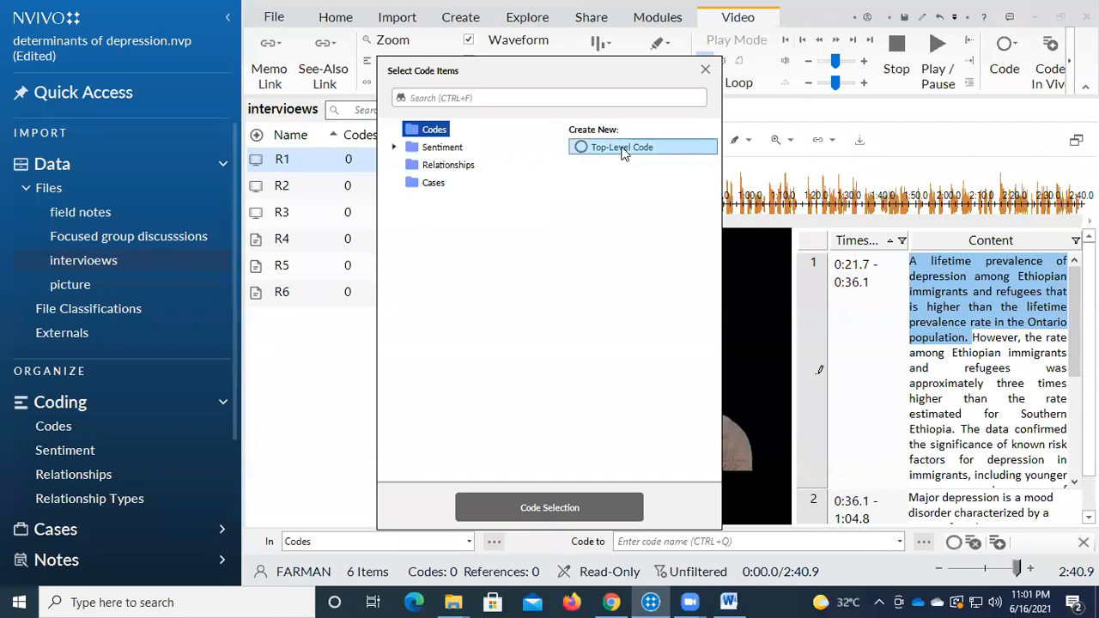
click(625, 148)
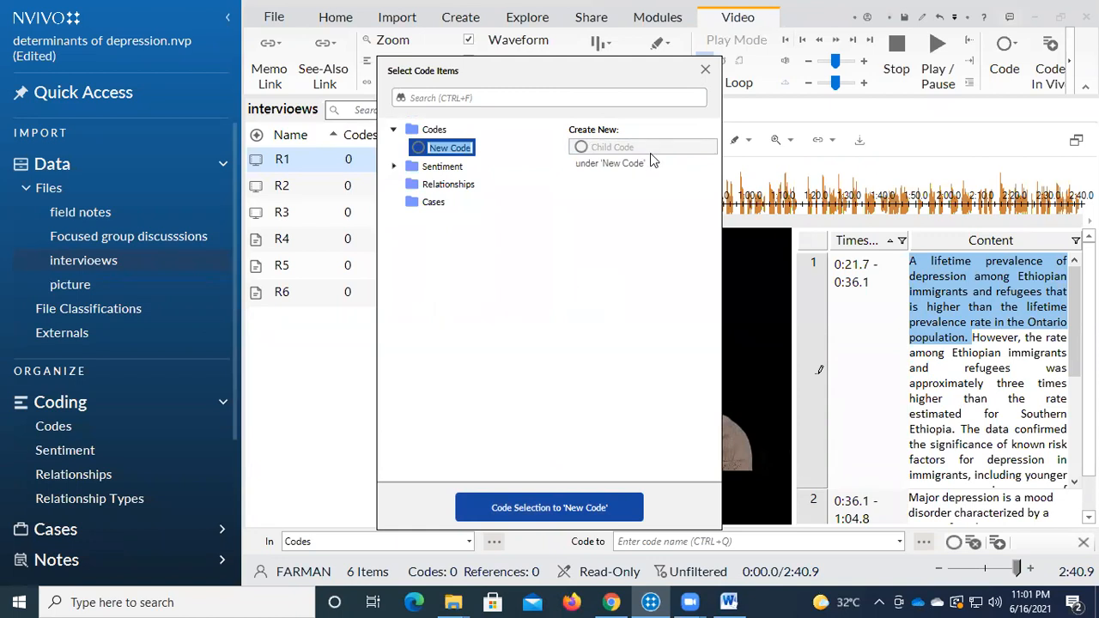
text(job lo)
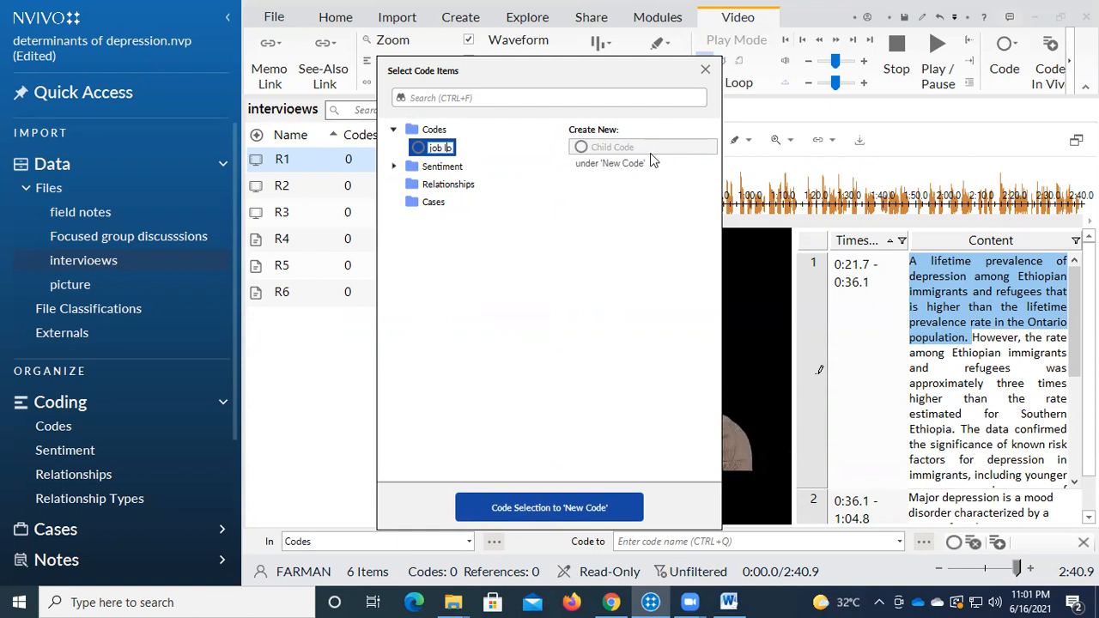
text(ss)
click(565, 508)
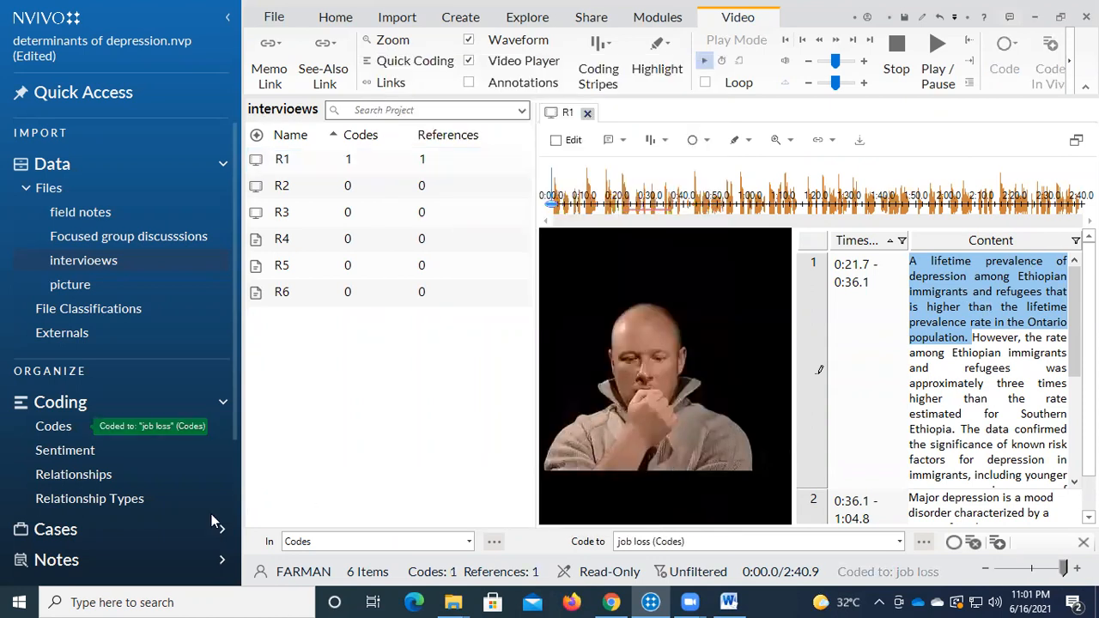
click(69, 430)
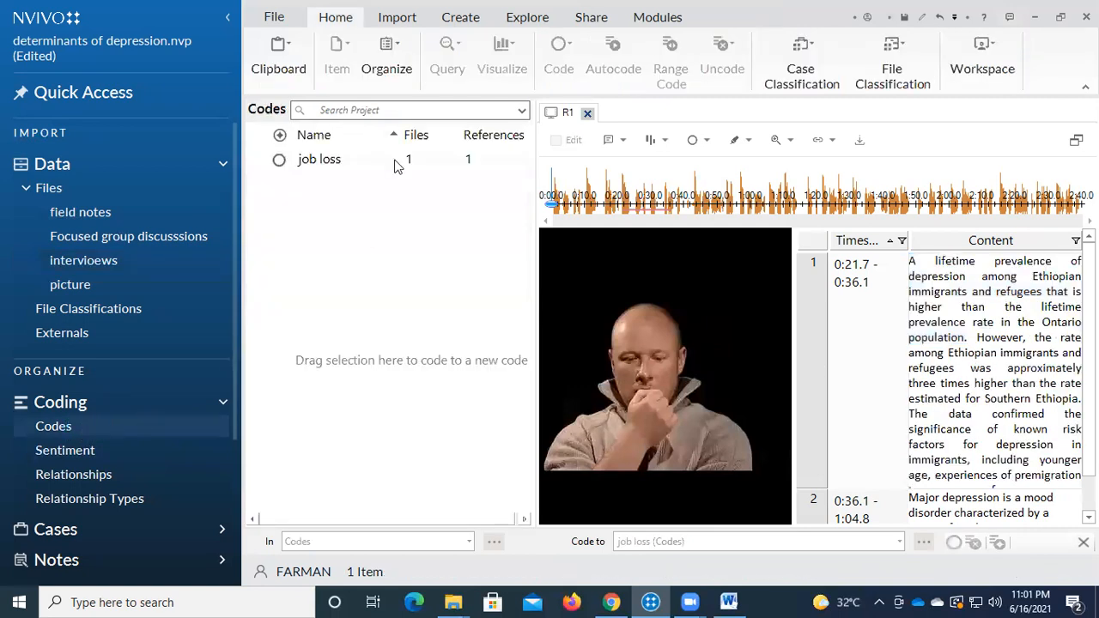
Code the passage from "However, the rate" to "estimated for" in R1's first row to a new top-level code "stress"
click(974, 337)
drag(973, 338, 999, 414)
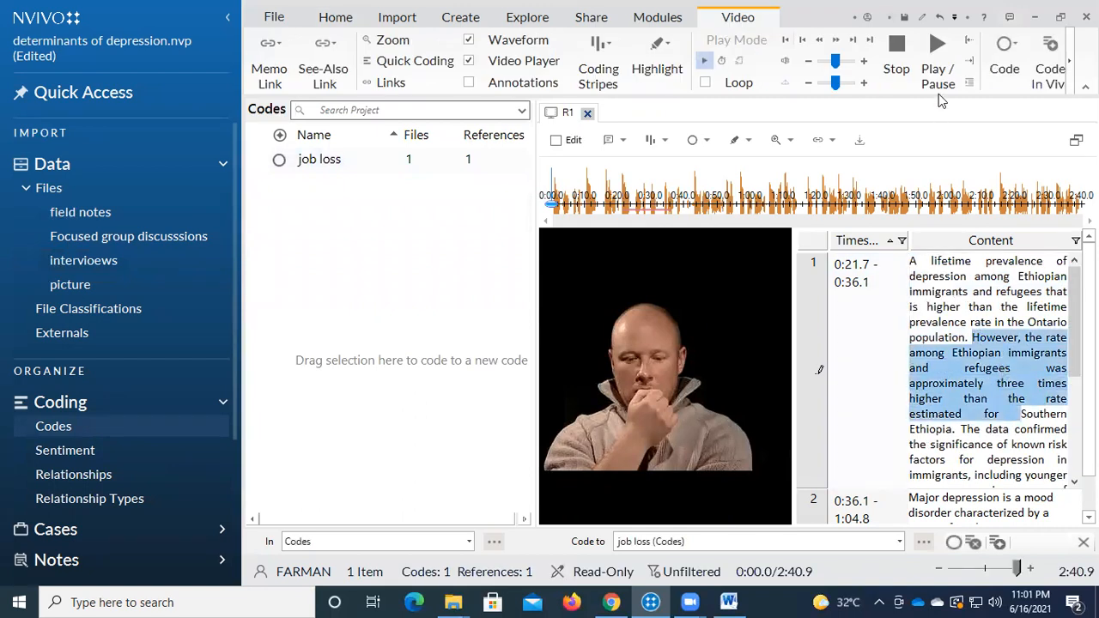
right_click(943, 151)
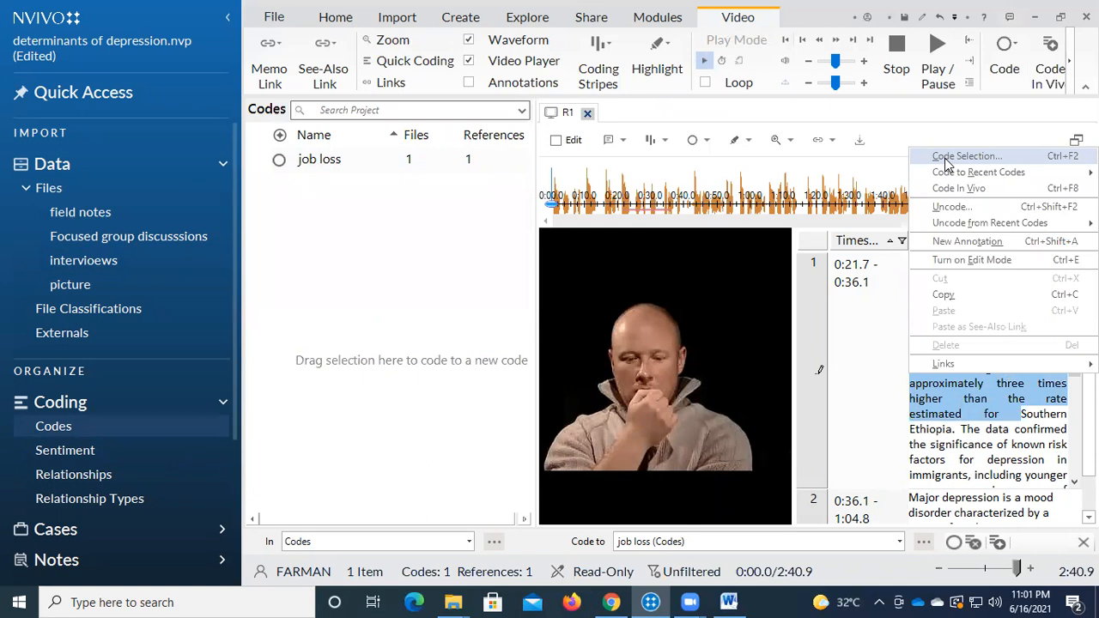
click(948, 158)
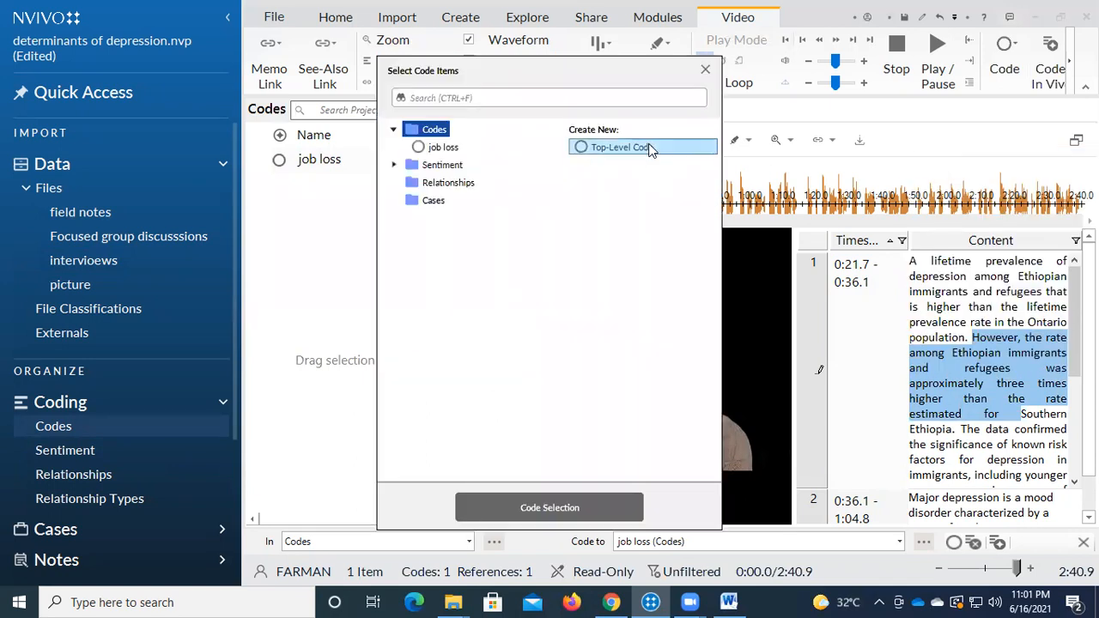
click(650, 148)
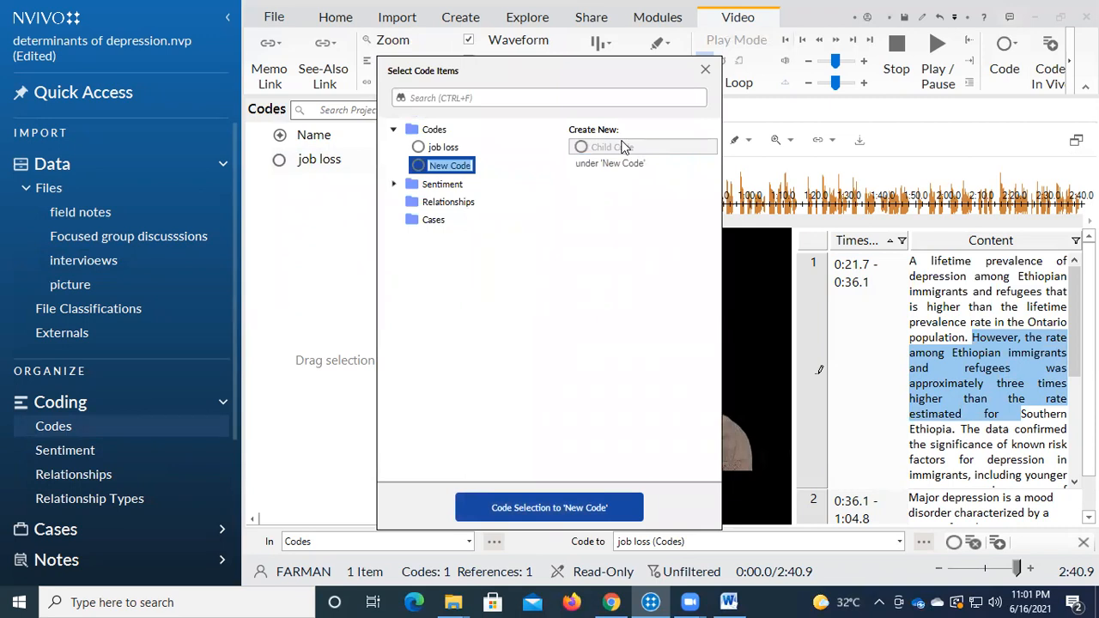
text(stress)
key(Return)
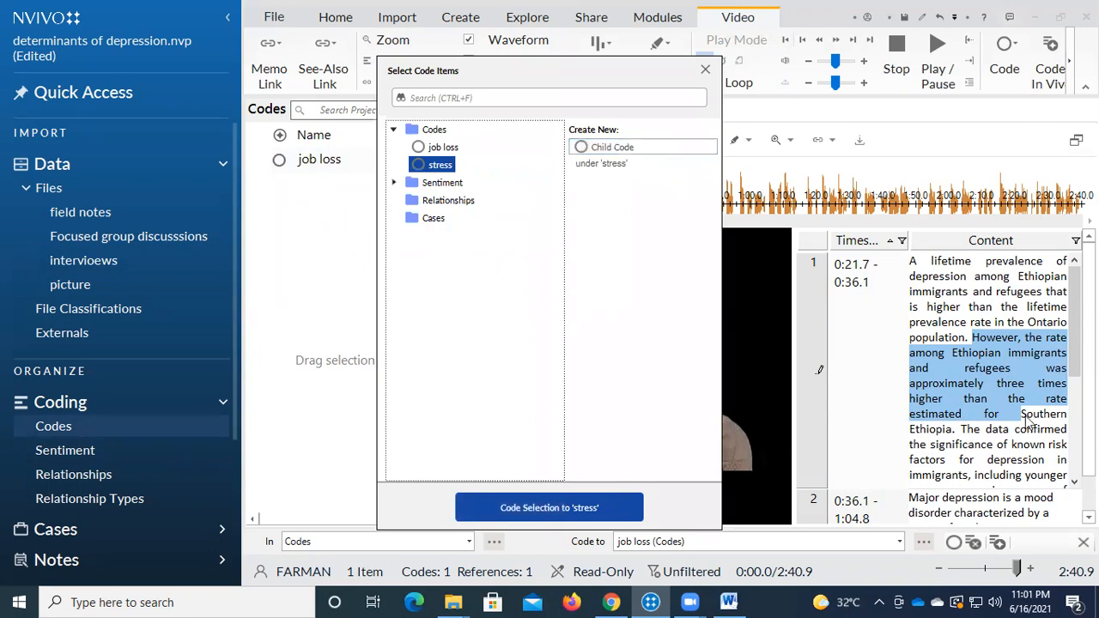
click(621, 508)
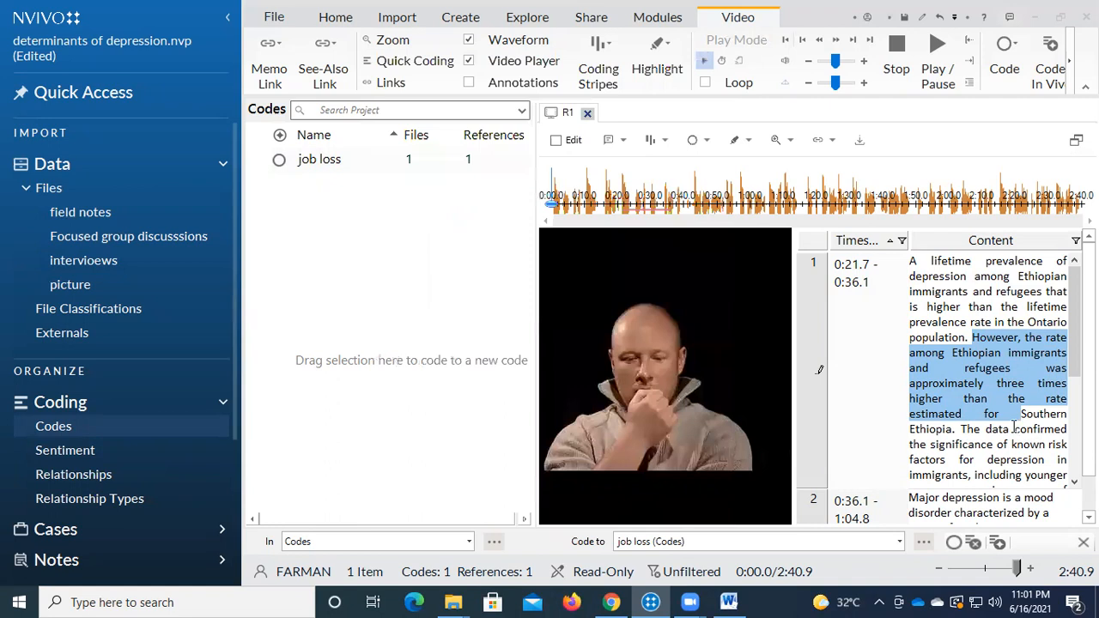
Code the passage from "Southern Ethiopia" to "factors for depression" in R1's first row to a new top-level code "financial loos"
drag(1044, 460, 1022, 414)
right_click(1031, 455)
click(986, 233)
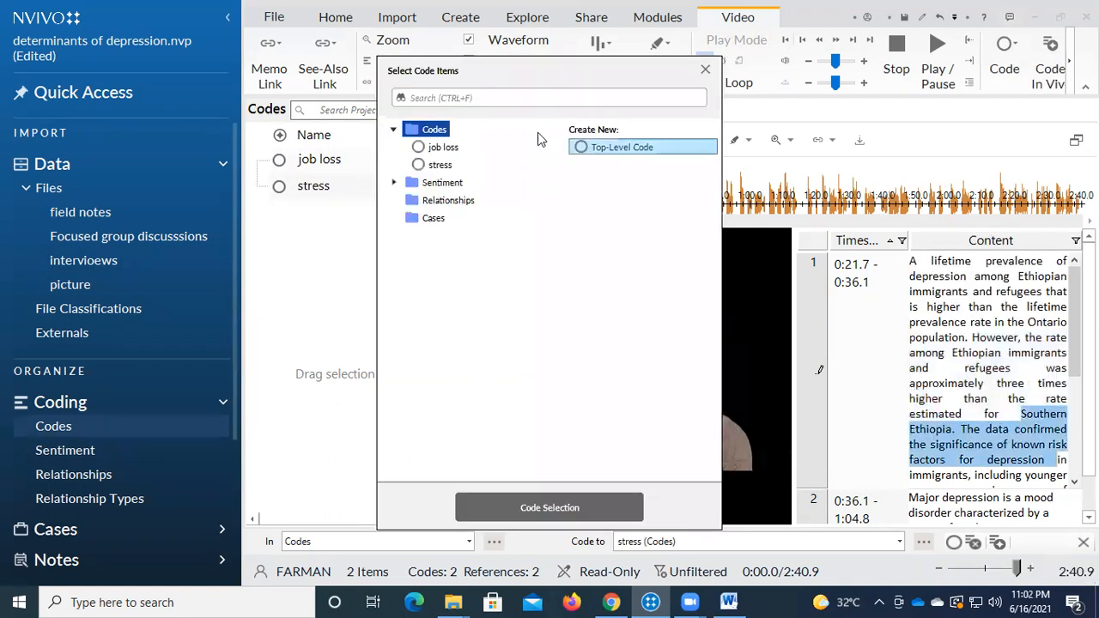
click(622, 148)
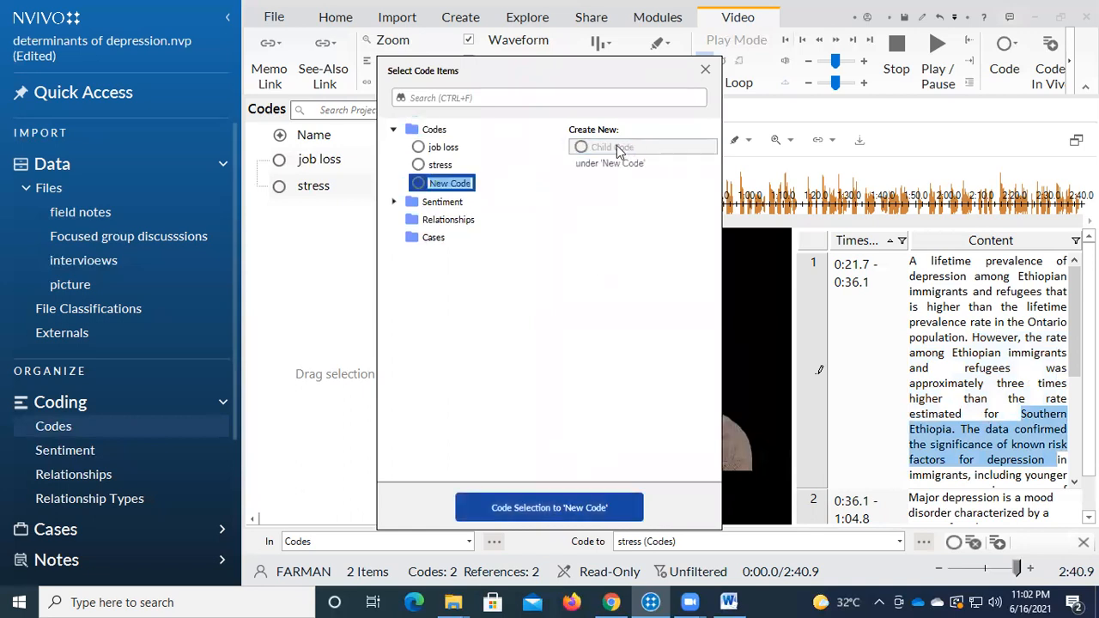
text(financial loos)
key(Return)
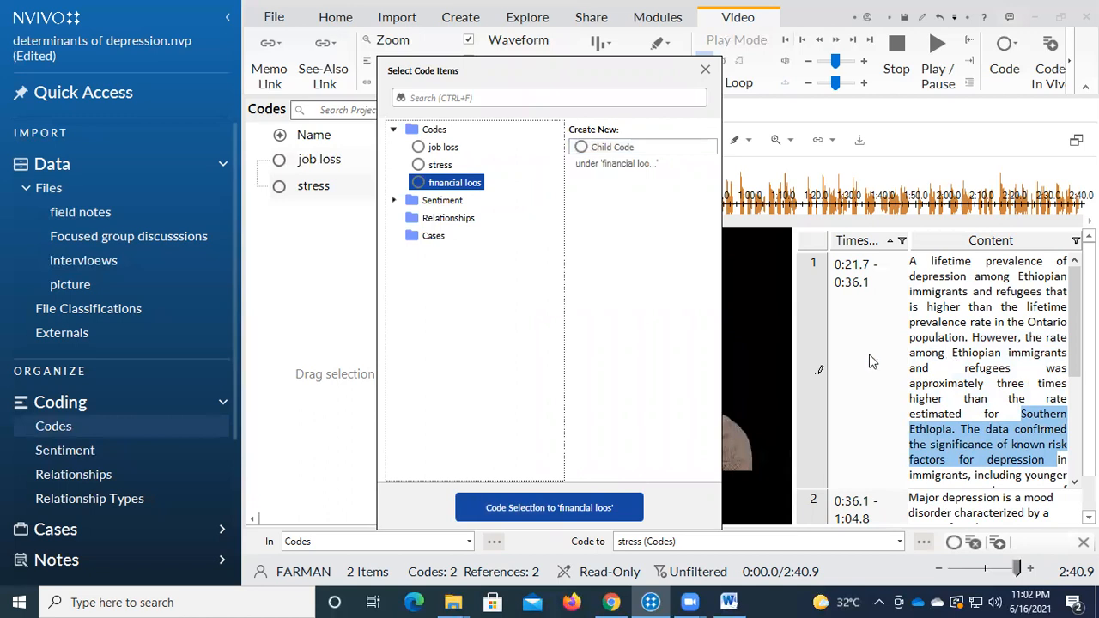
click(572, 511)
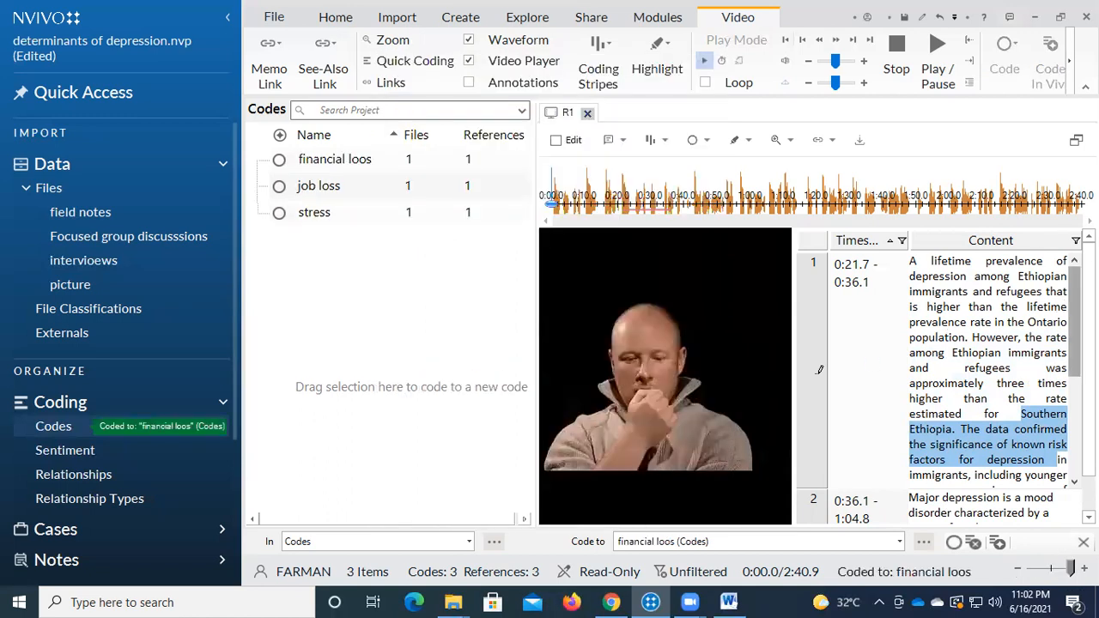
Code the passage from "stressful events" to "have experienced" in R1's first row to a new top-level code "mental pressure"
scroll(1062, 306, down, 4)
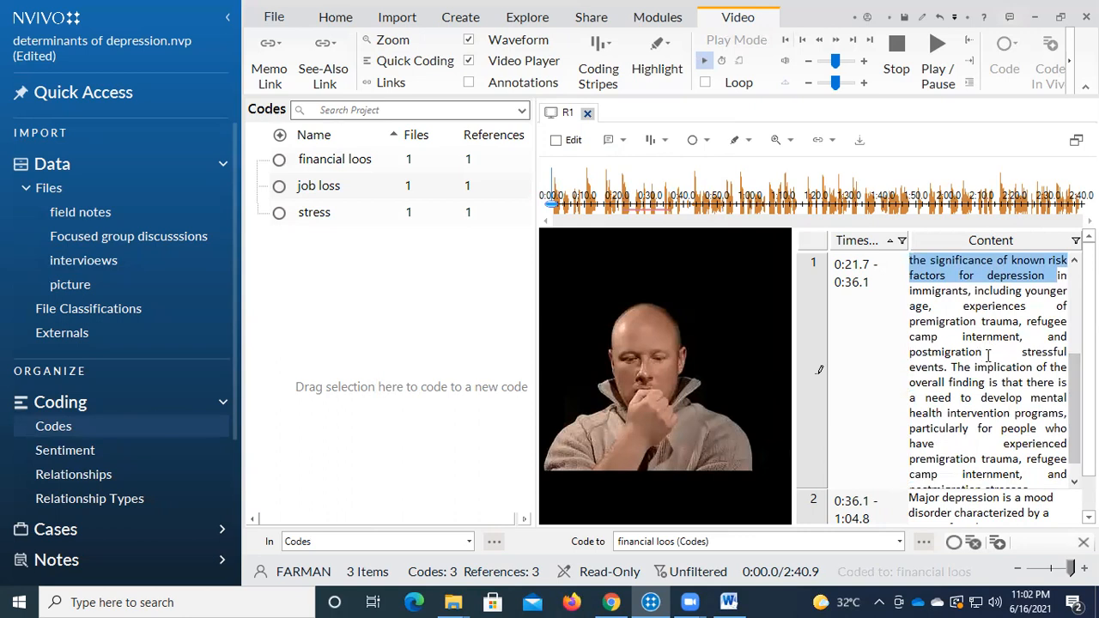
drag(1022, 352, 1044, 445)
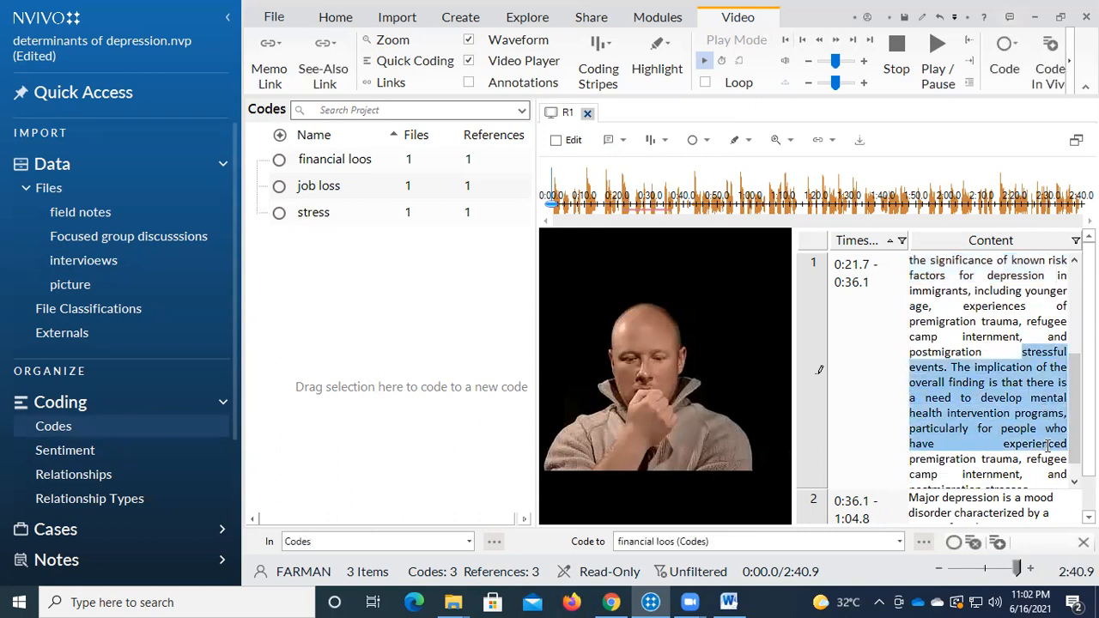
right_click(1026, 402)
click(979, 185)
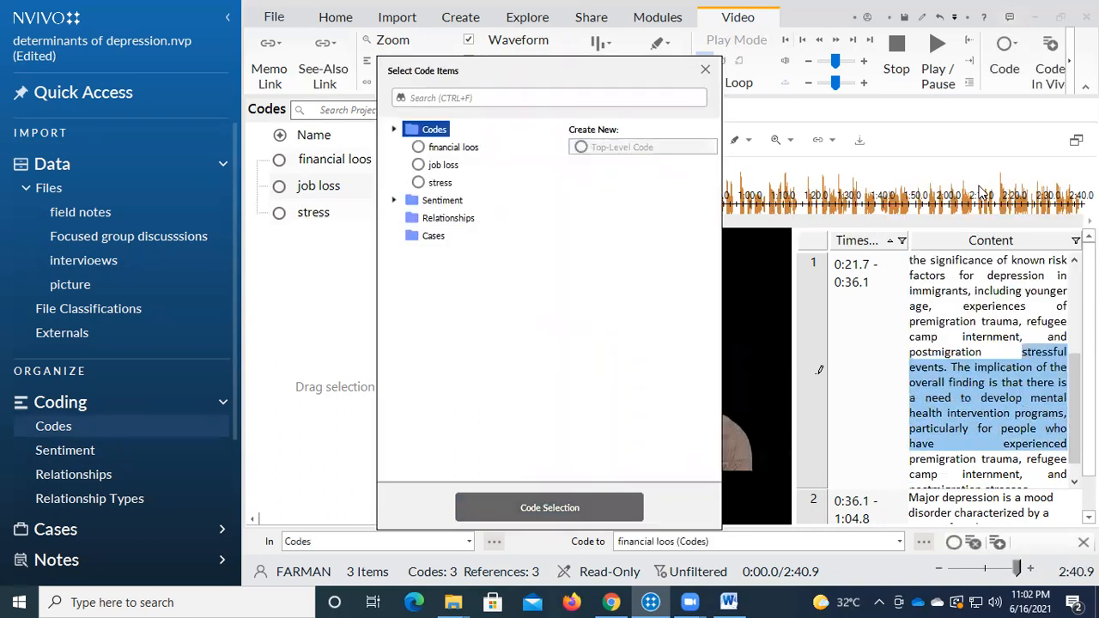
click(640, 147)
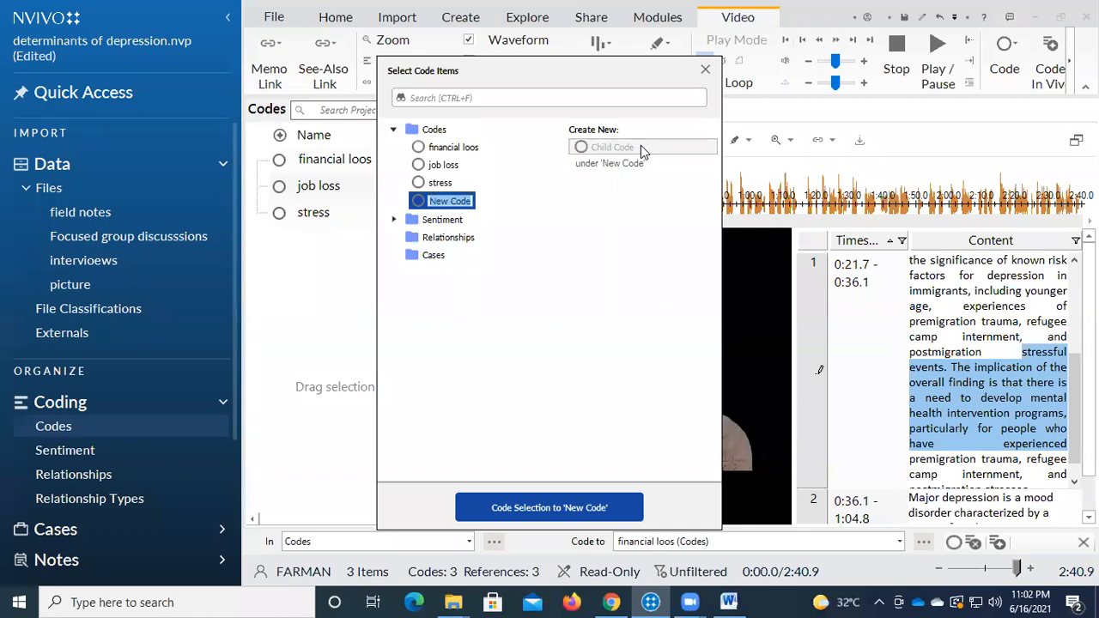
text(me)
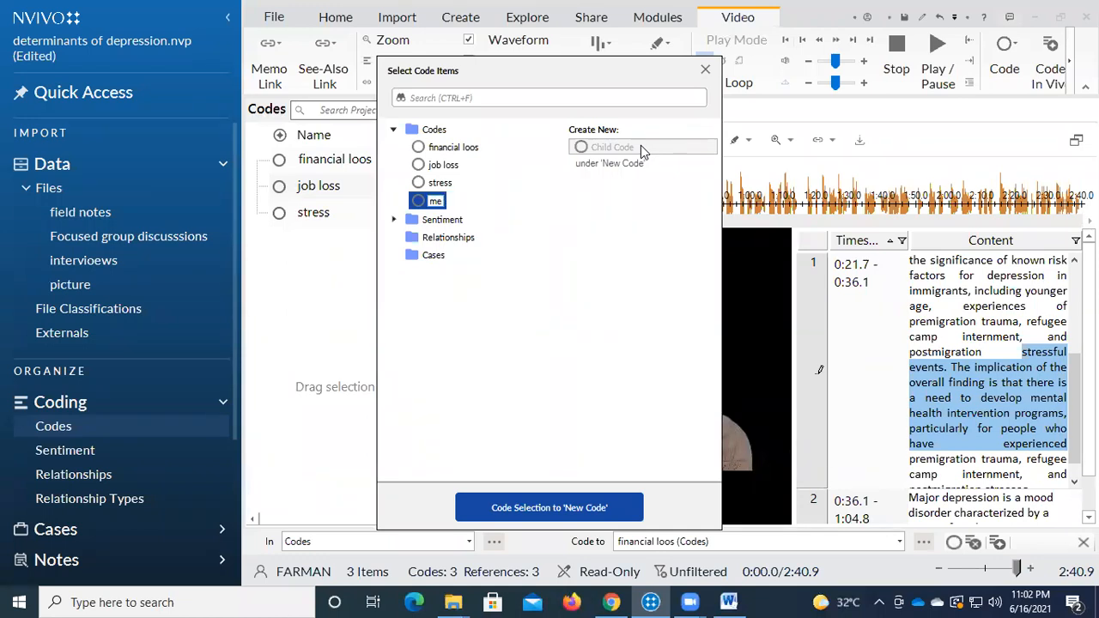
text(ntall p-ressure)
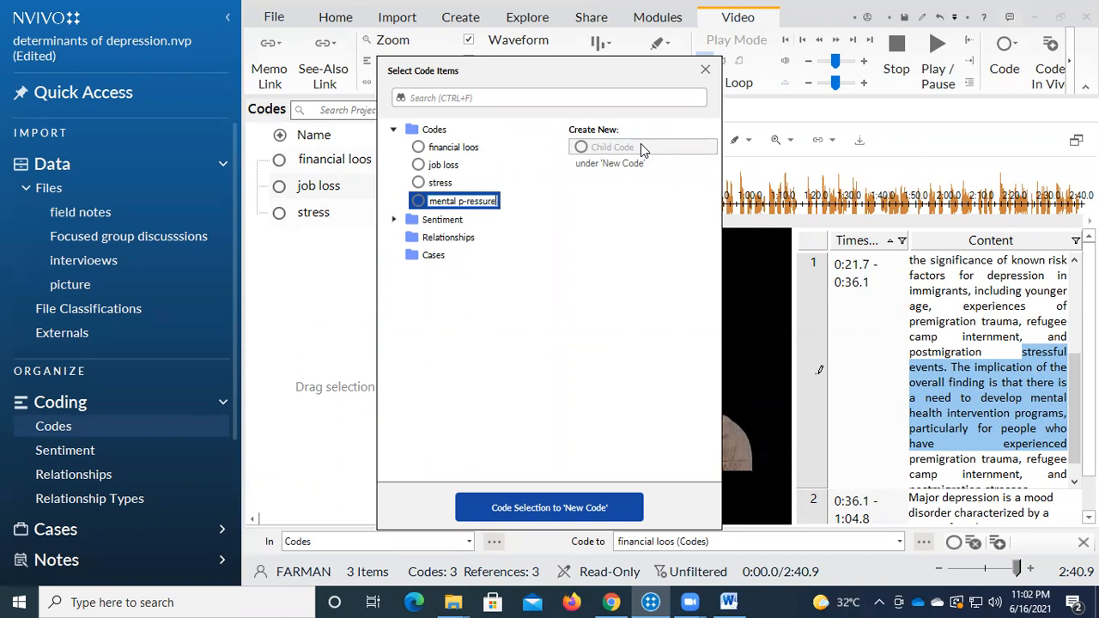
click(466, 201)
key(BackSpace)
click(562, 508)
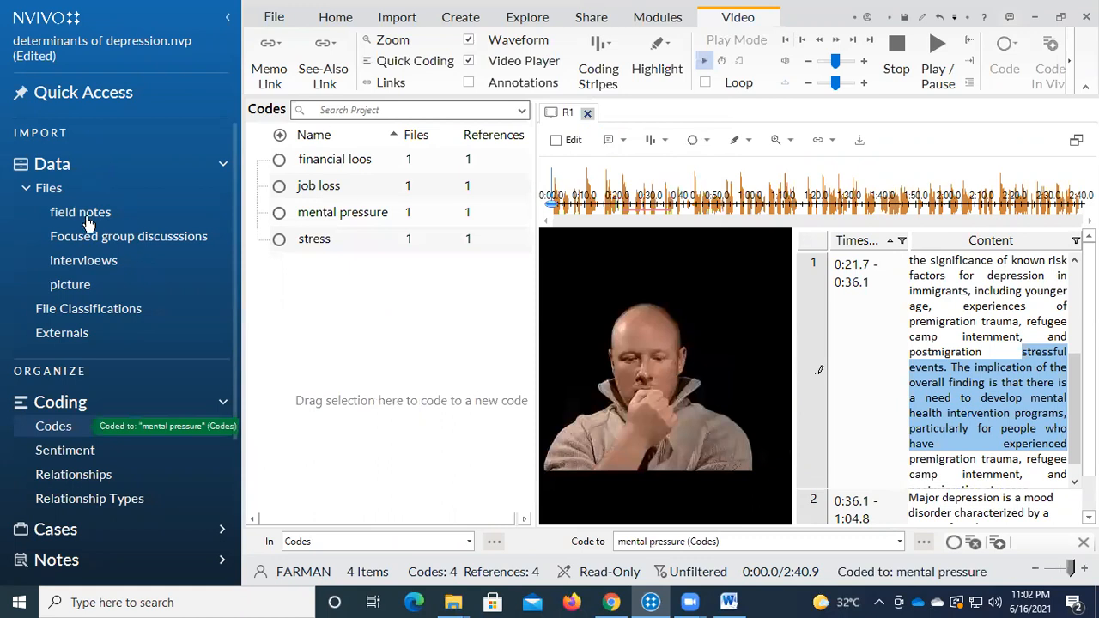
Open the R2 video from the interviews folder
click(120, 266)
double_click(283, 191)
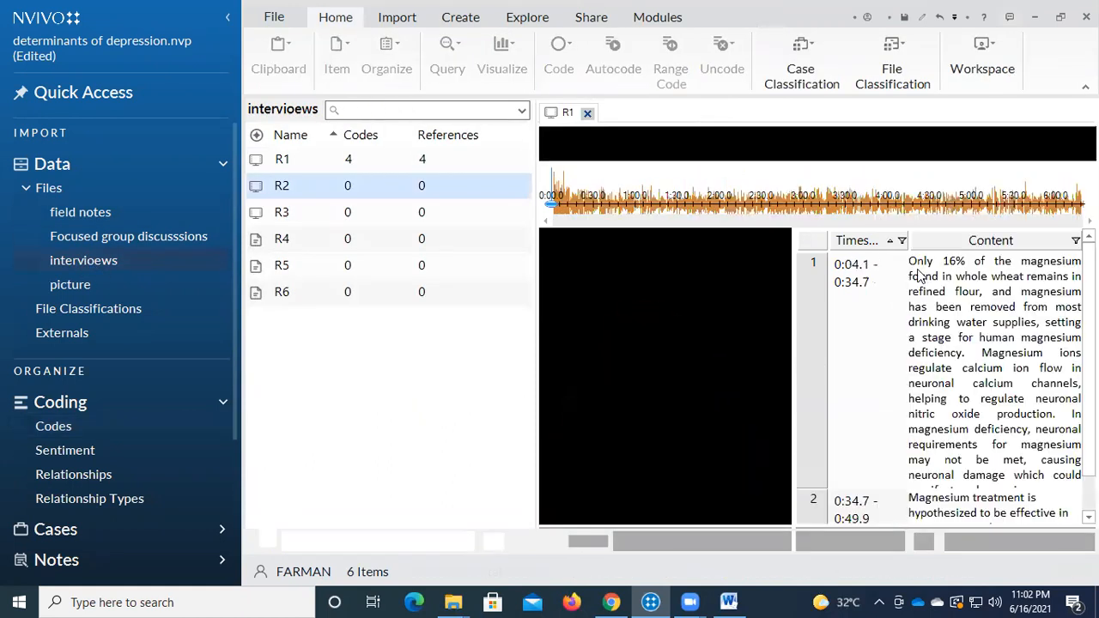
Code the passage from "Only 16% of" to "deficiency. Magnesium" in R2's first row to a new top-level code "tax rate"
drag(912, 261, 1044, 367)
right_click(985, 323)
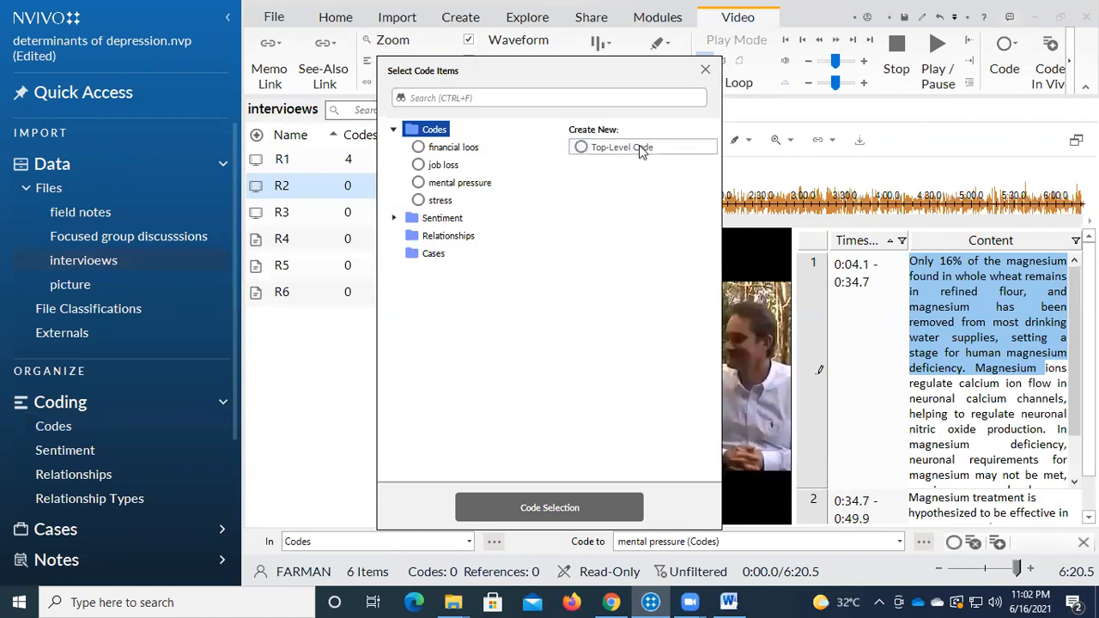
click(639, 148)
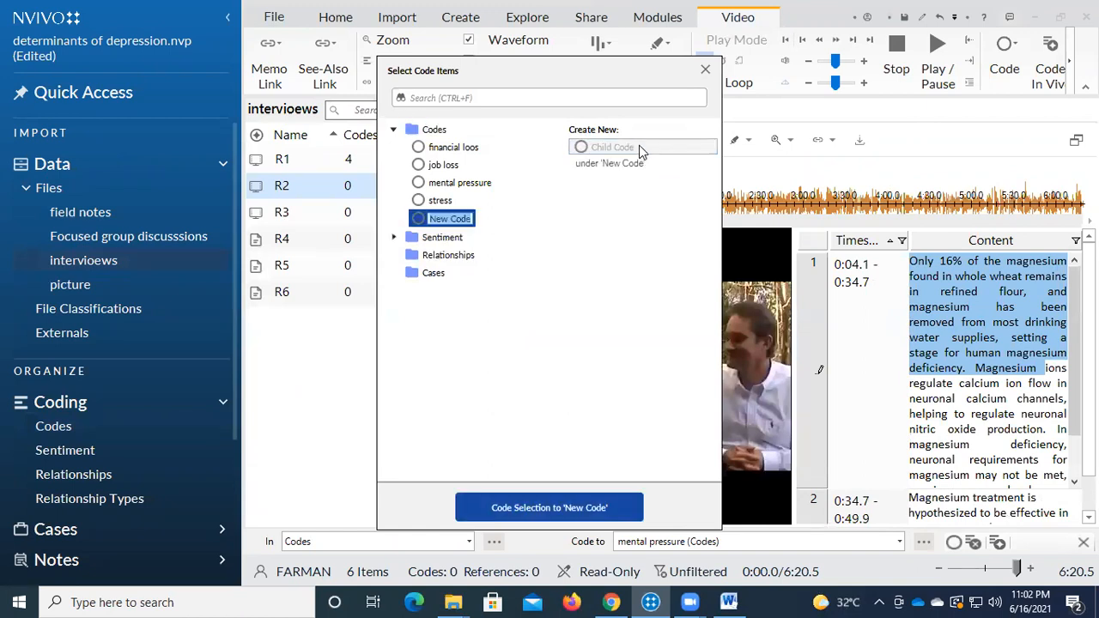
text(tax)
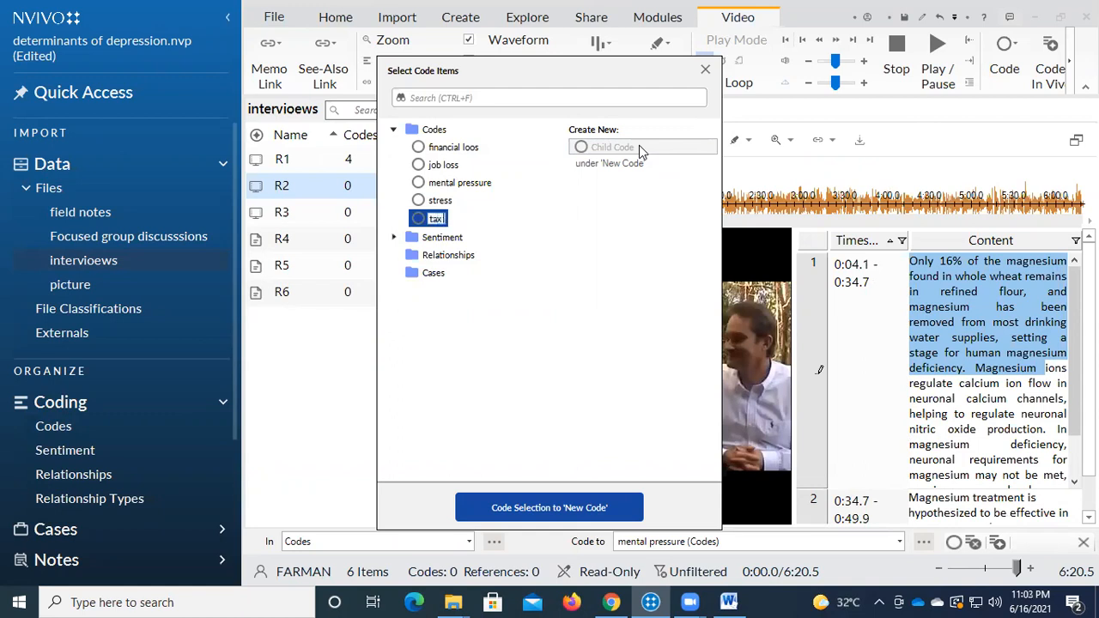
text( rate)
click(580, 508)
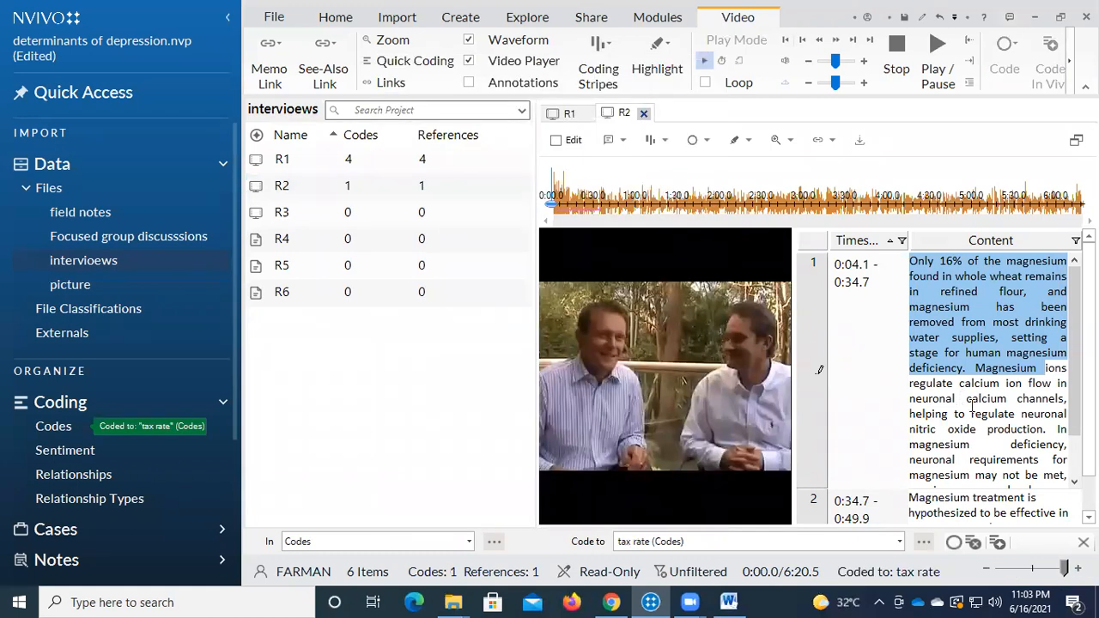
Code the passage from "neuronal calcium channels" to "causing neuronal damage" in R2's first row to a new top-level code "family probl;ems"
drag(971, 407, 1031, 479)
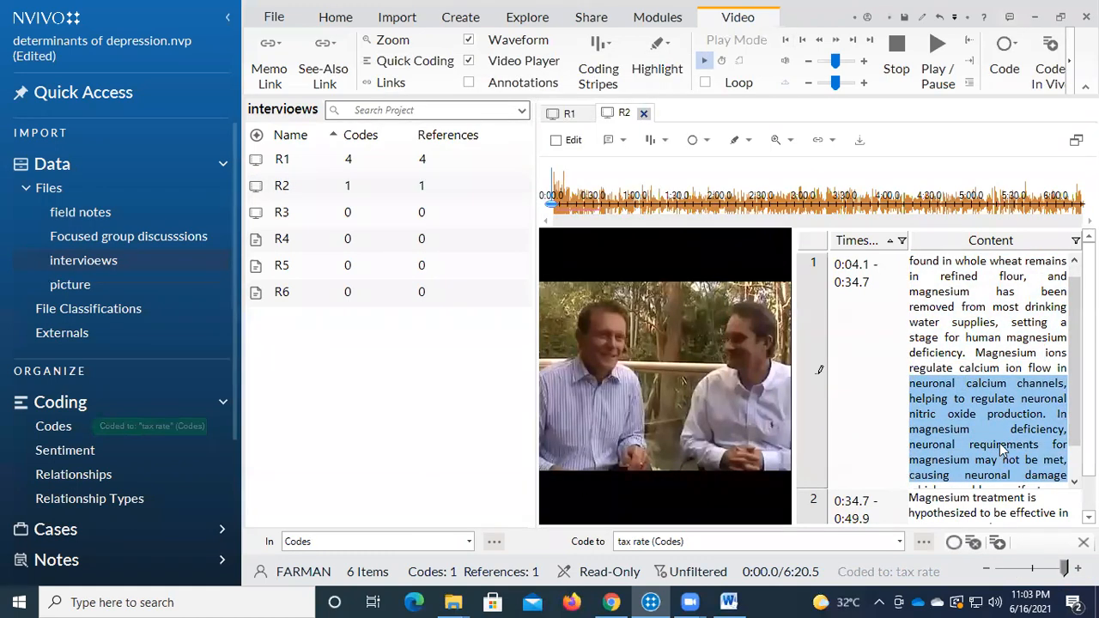
right_click(1002, 450)
click(960, 236)
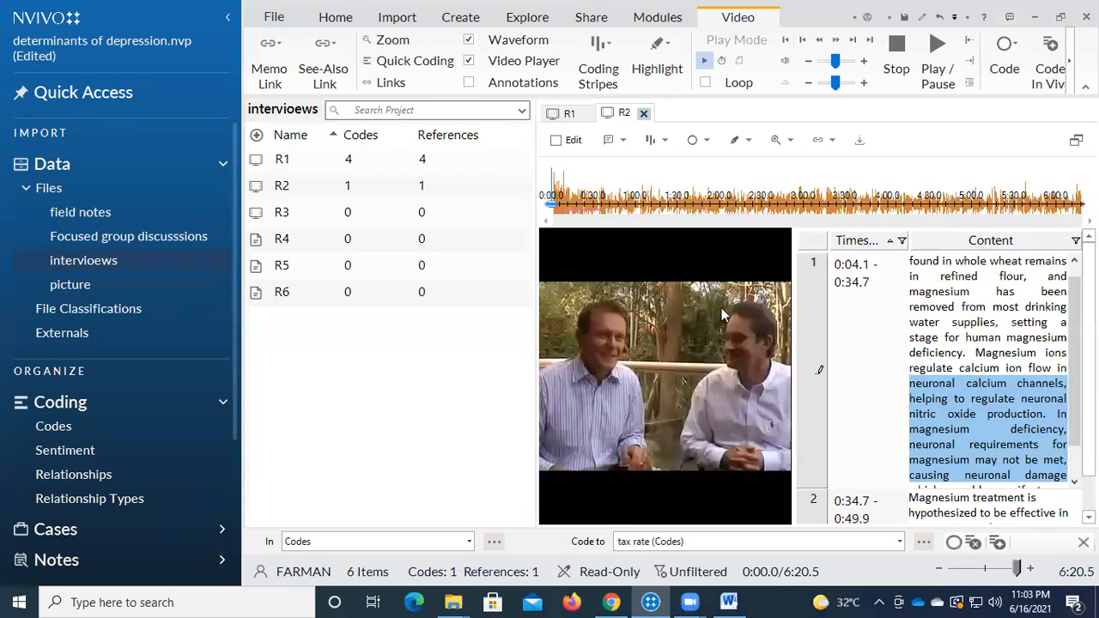
click(659, 152)
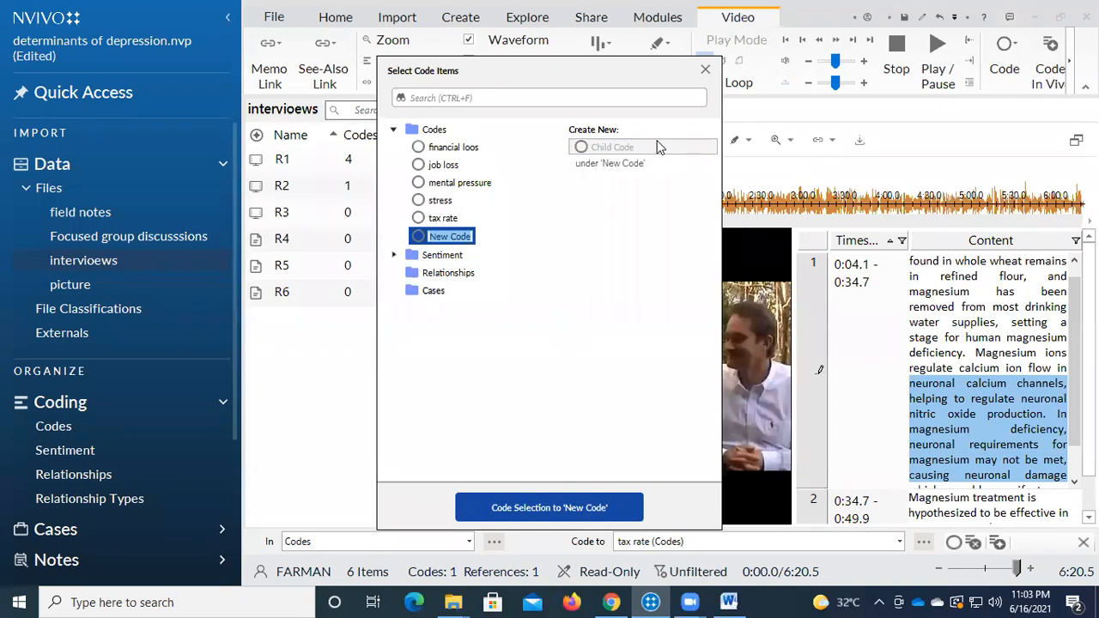
text(family pre)
key(BackSpace)
text(obl;ems)
key(Return)
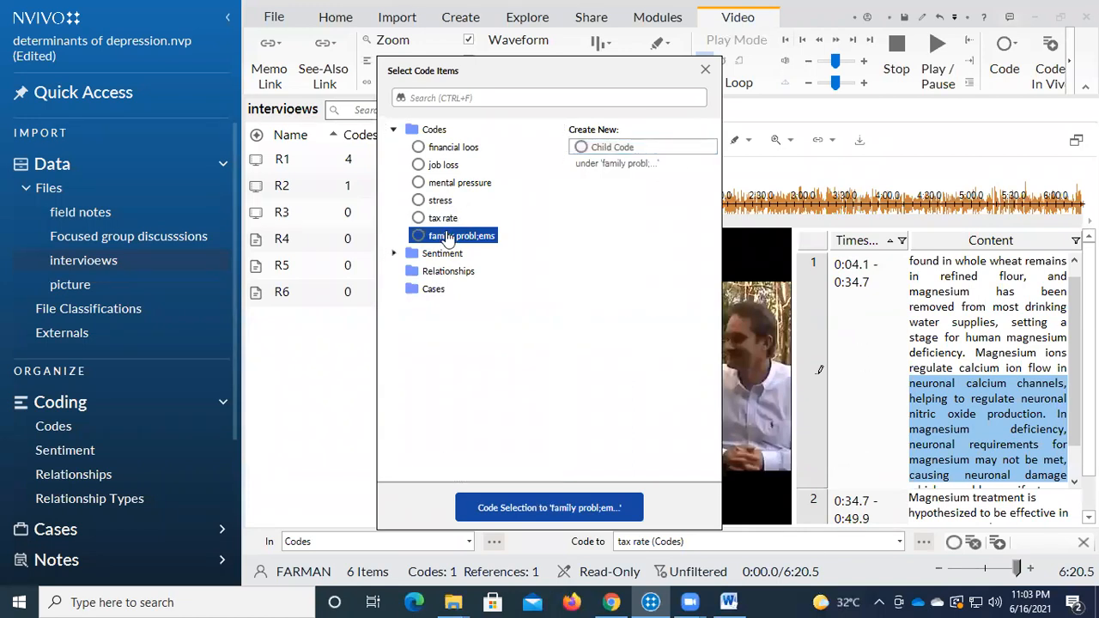
click(601, 507)
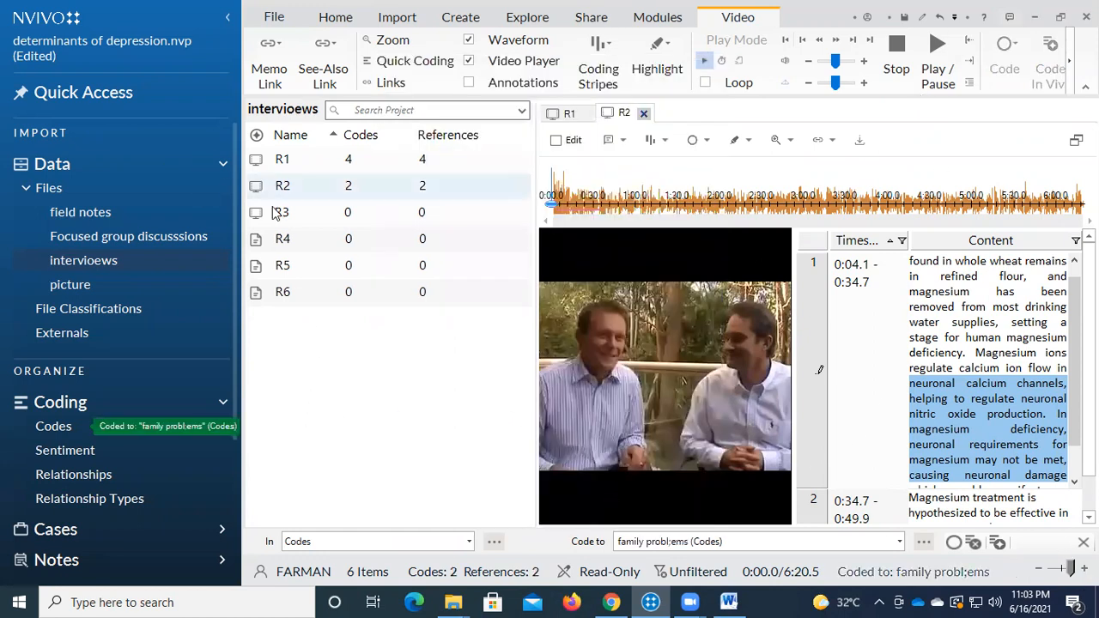
Open R3 and code the passage from "Magnesium was found" to "accompanying mental" to a new top-level code "peer pressure"
click(328, 214)
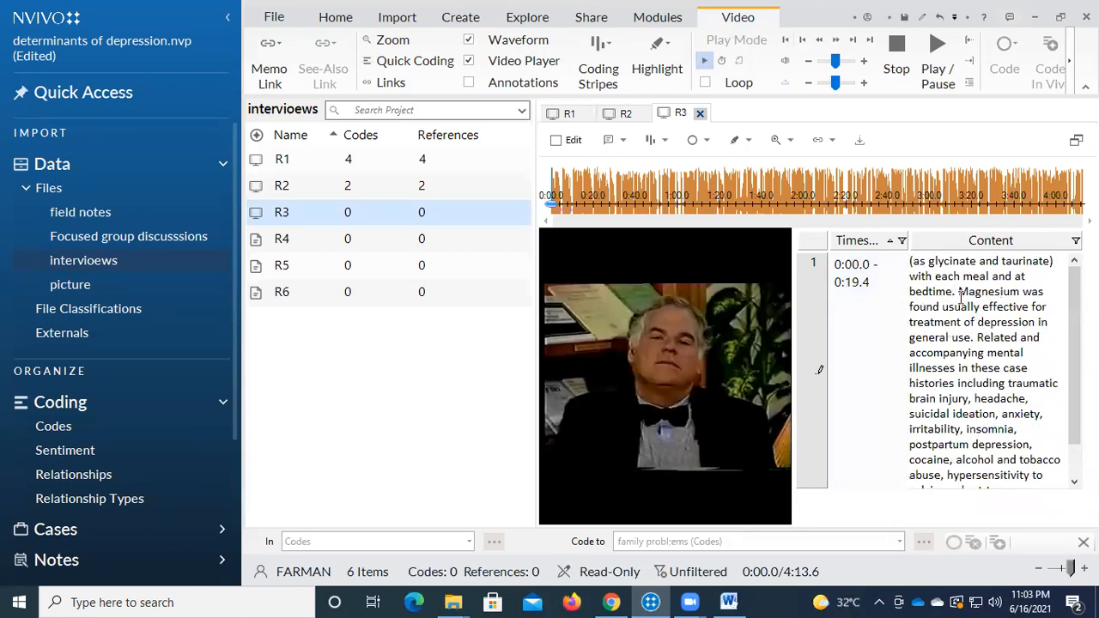
drag(960, 292, 992, 351)
right_click(992, 350)
click(980, 324)
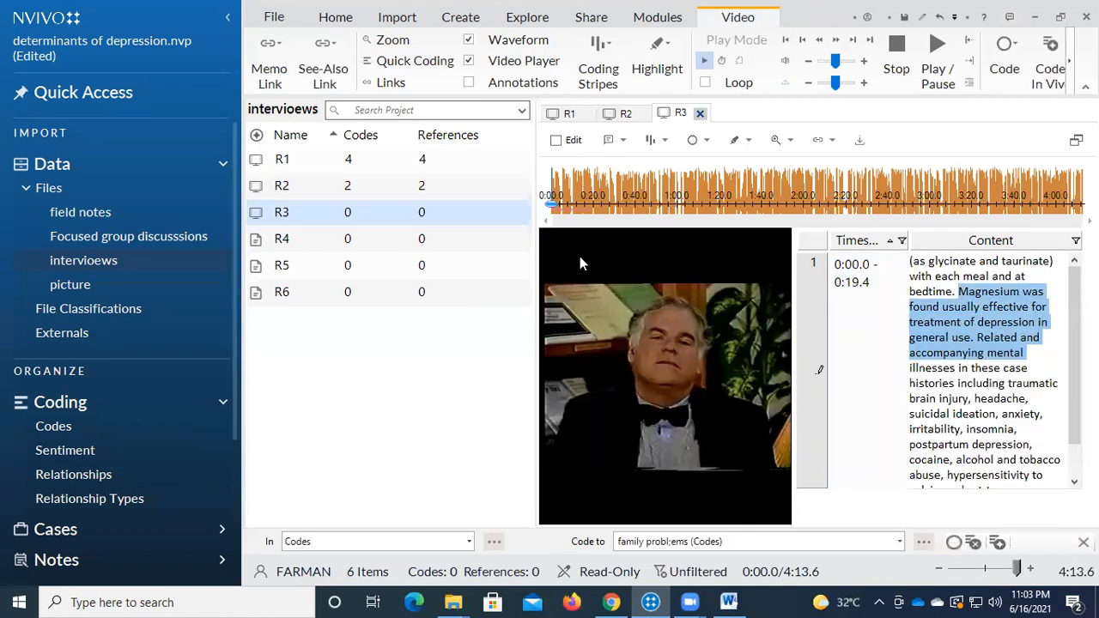
click(603, 148)
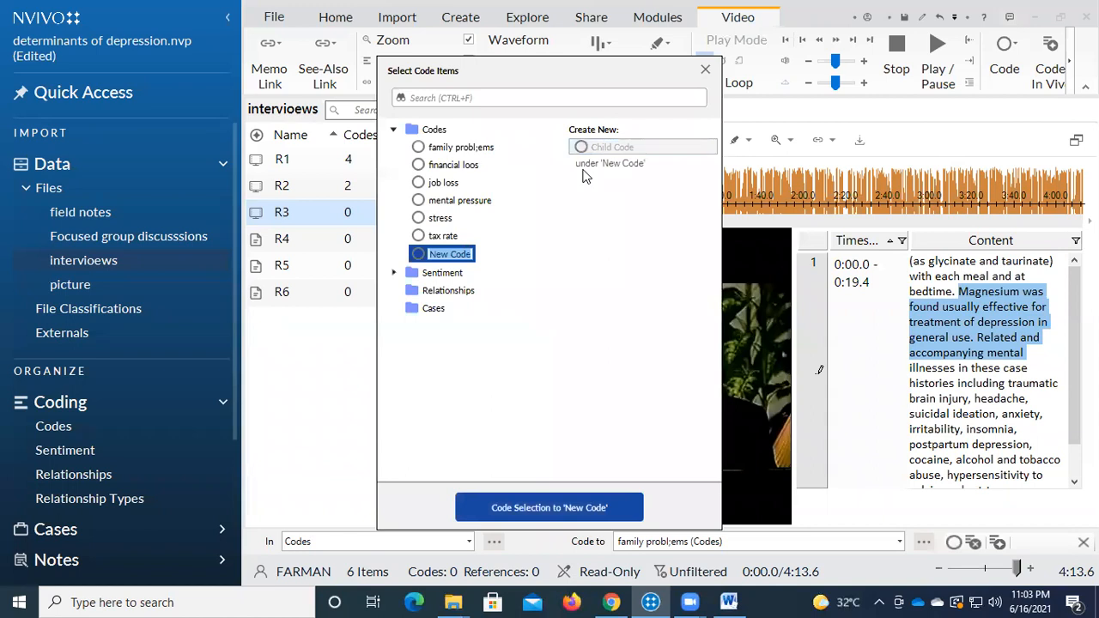
text(peer pressure)
key(Return)
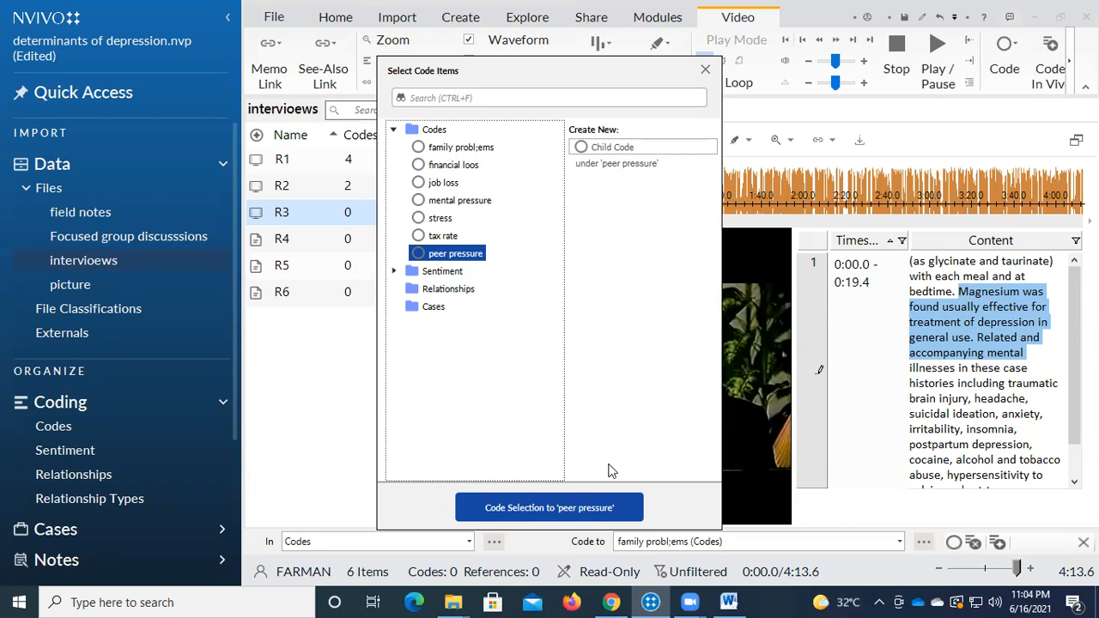
click(610, 511)
scroll(1063, 358, down, 2)
drag(959, 343, 1019, 421)
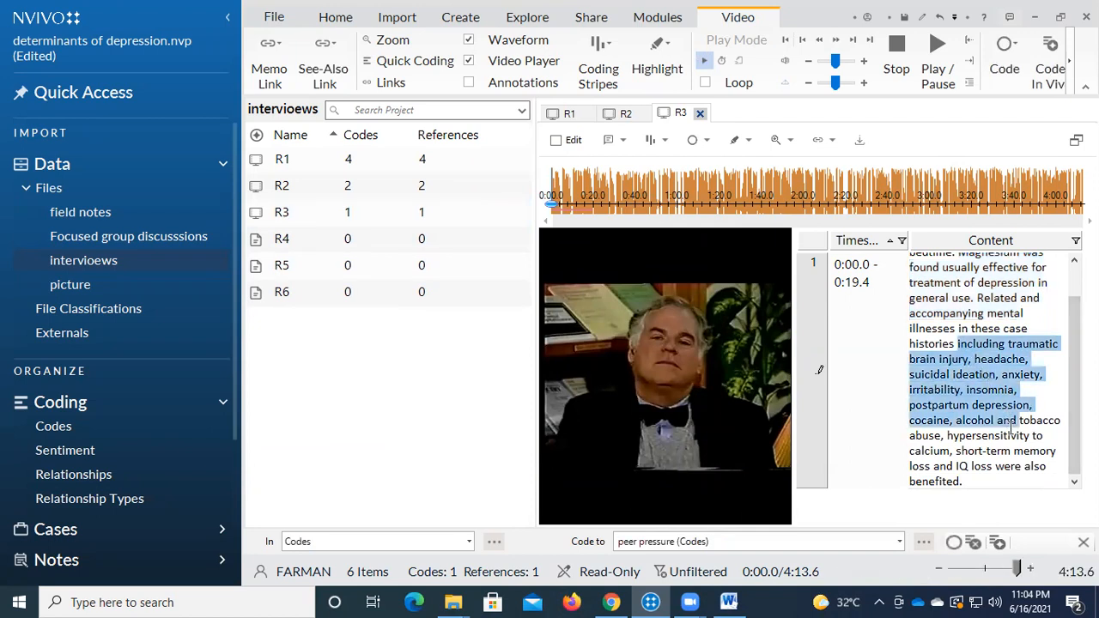
click(950, 382)
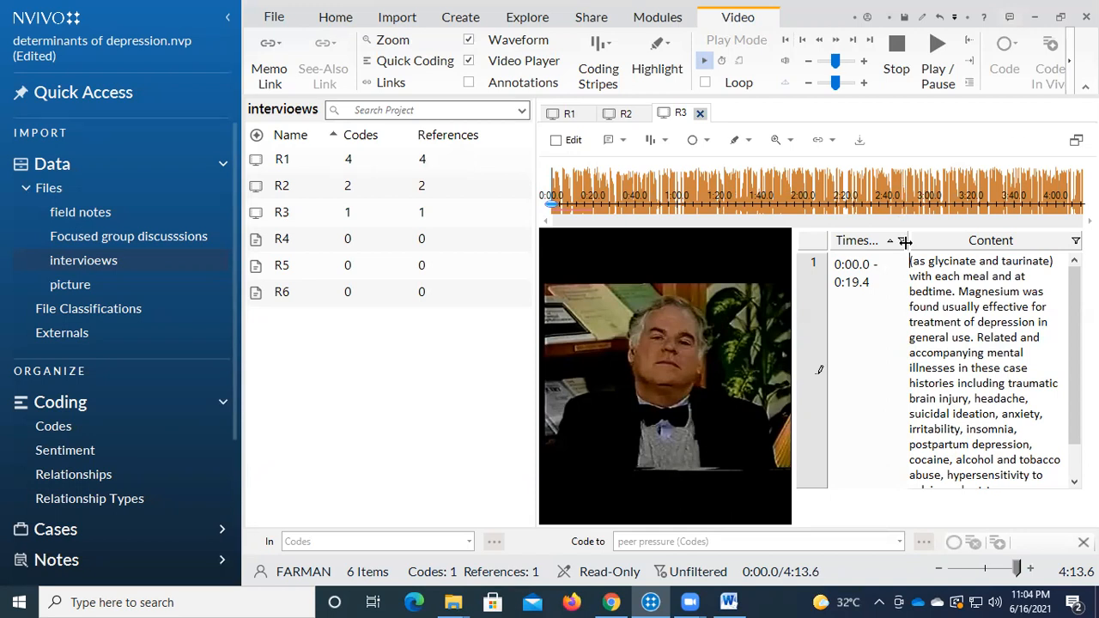
Code the passage from "(as glycinate" to "Related" in R3's first row to the existing code "stress"
drag(910, 262, 998, 329)
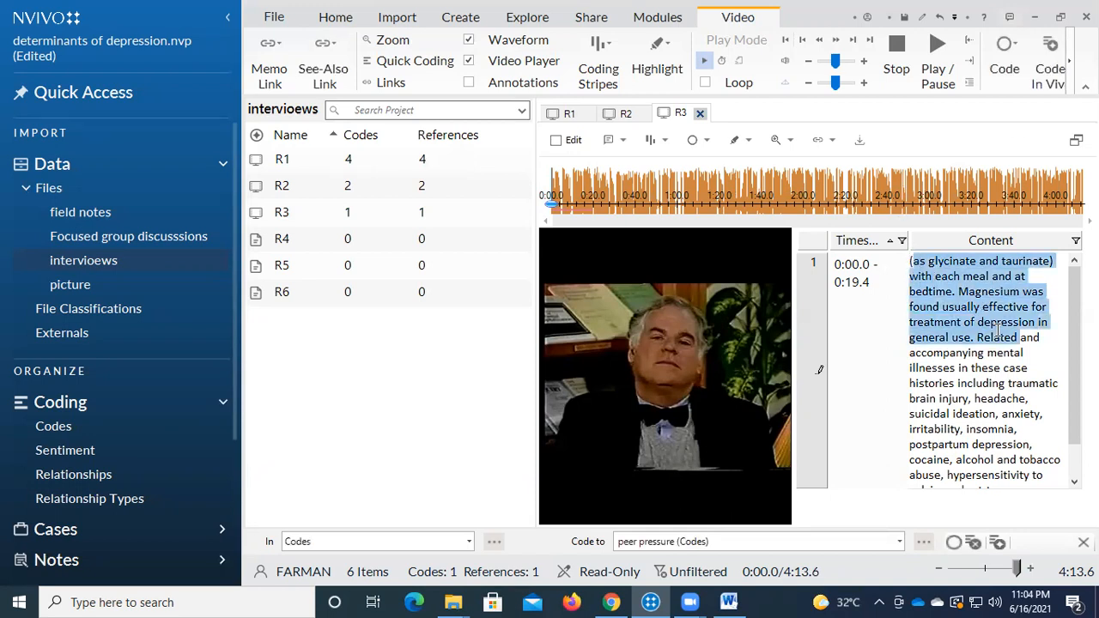
right_click(969, 301)
click(968, 305)
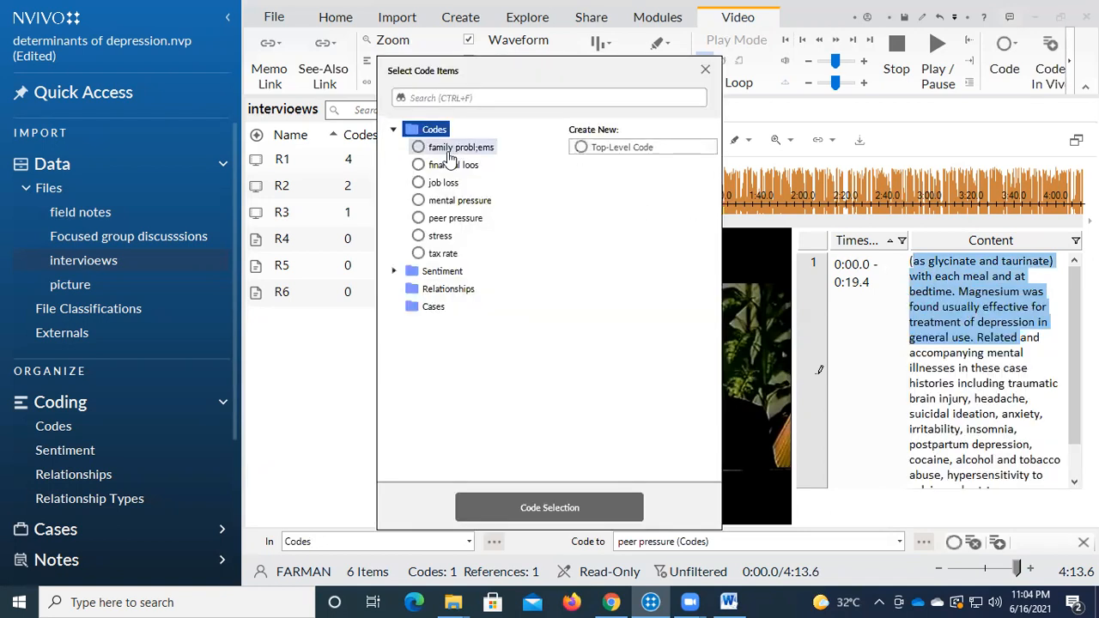
click(439, 235)
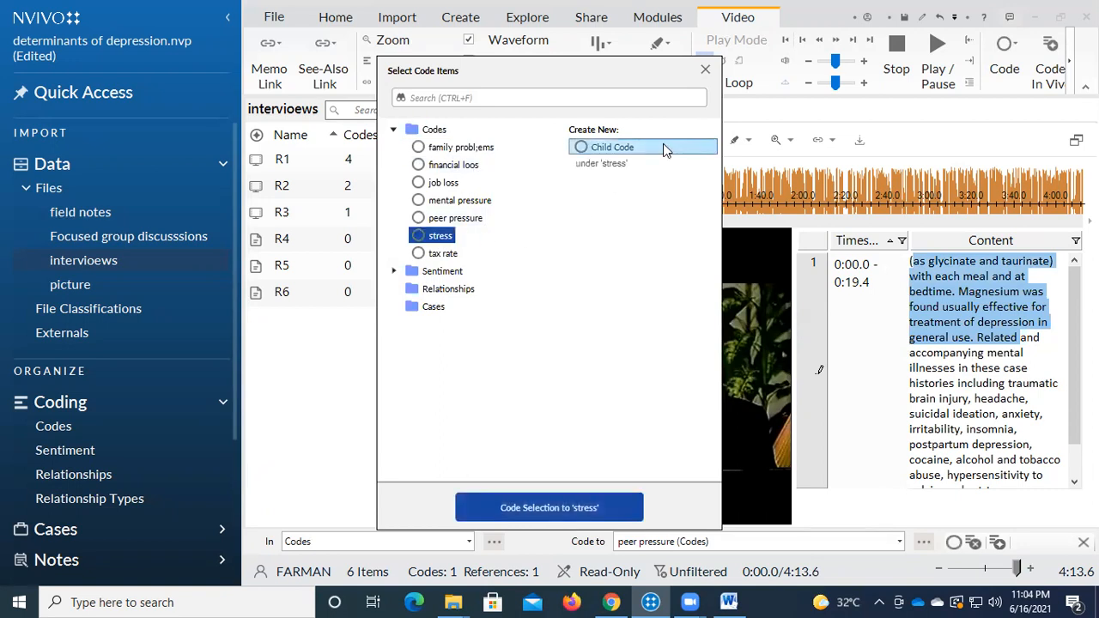
click(568, 506)
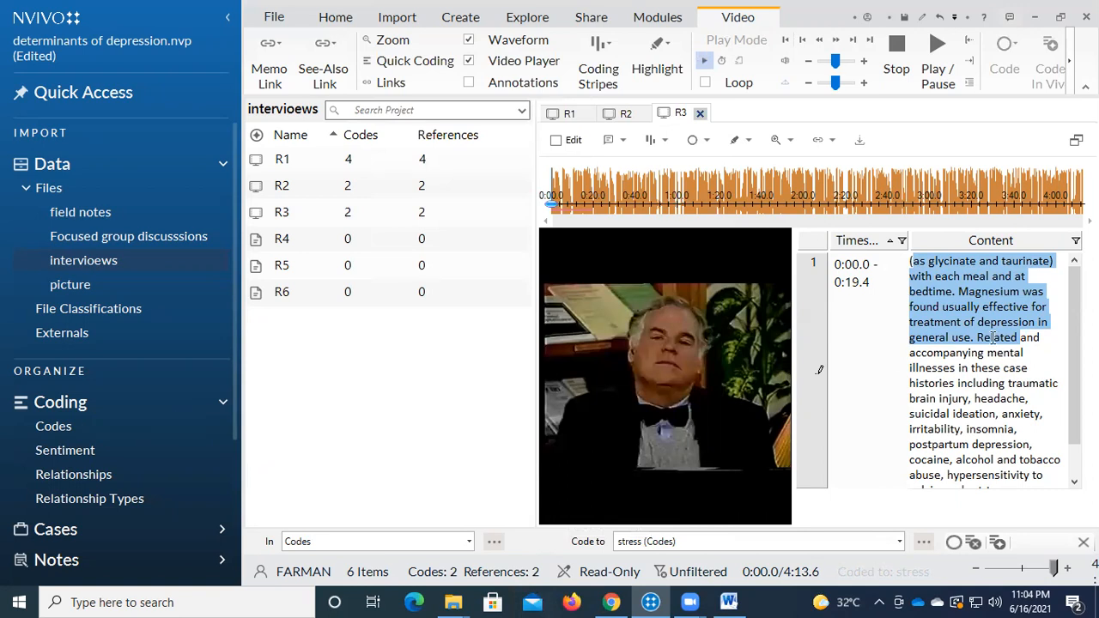
Code the passage from "illnesses in these case" to "postpartum depression" in R3's first row to the existing code "mental pressure"
drag(912, 368, 1033, 445)
right_click(954, 399)
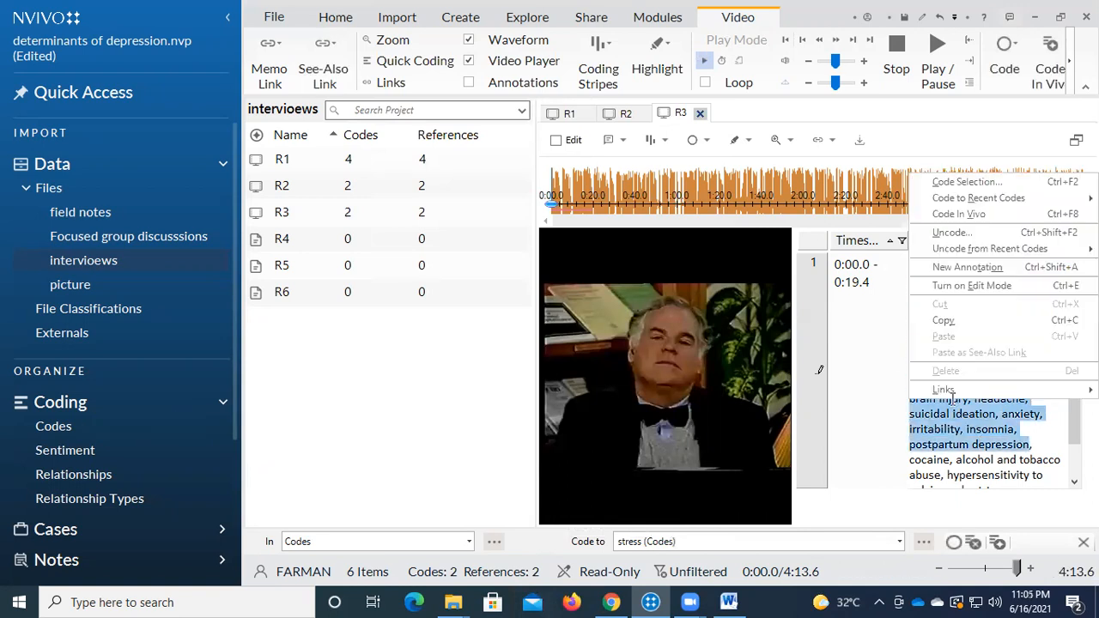
click(941, 181)
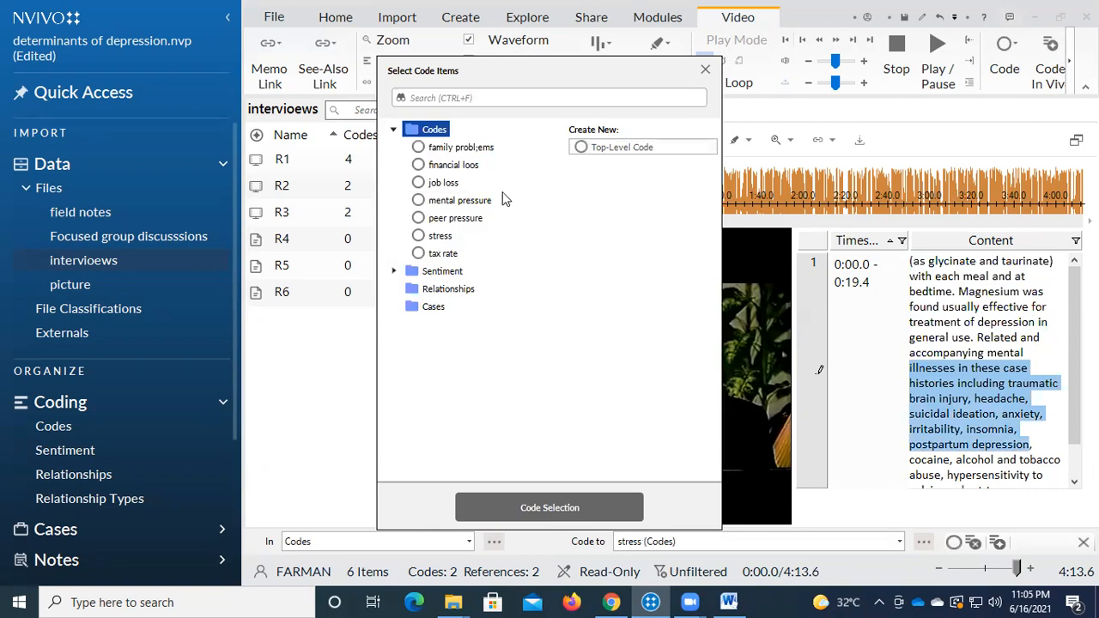
click(485, 206)
click(591, 509)
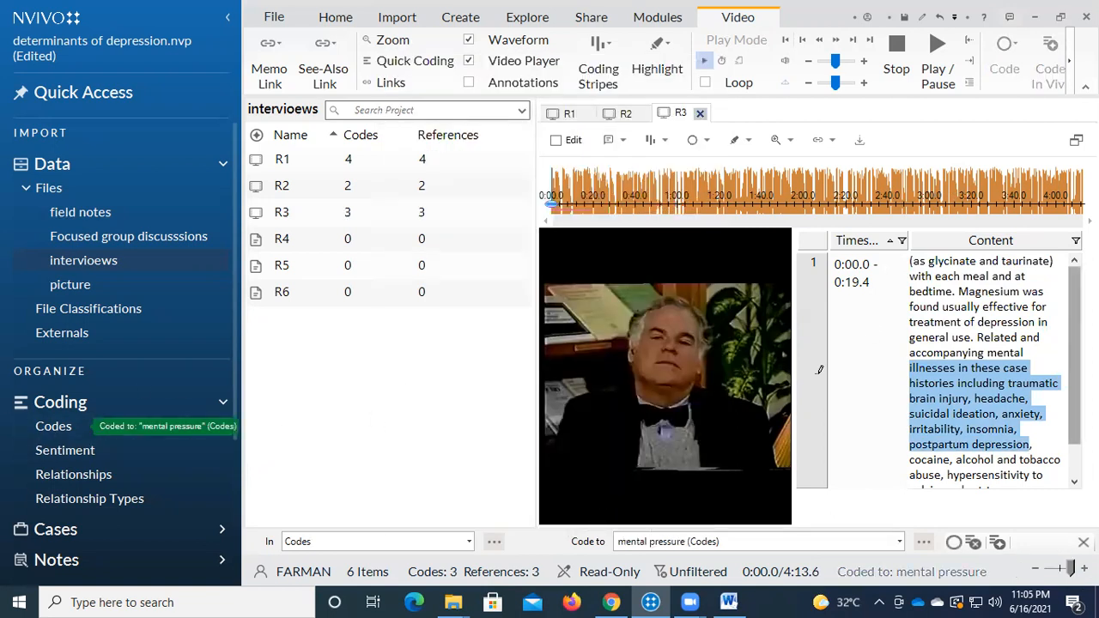
Code the passage from "memory loss" to "were also benefited." in R3's first row to the existing code "job loss"
scroll(962, 395, down, 1)
drag(1014, 451, 963, 482)
right_click(980, 479)
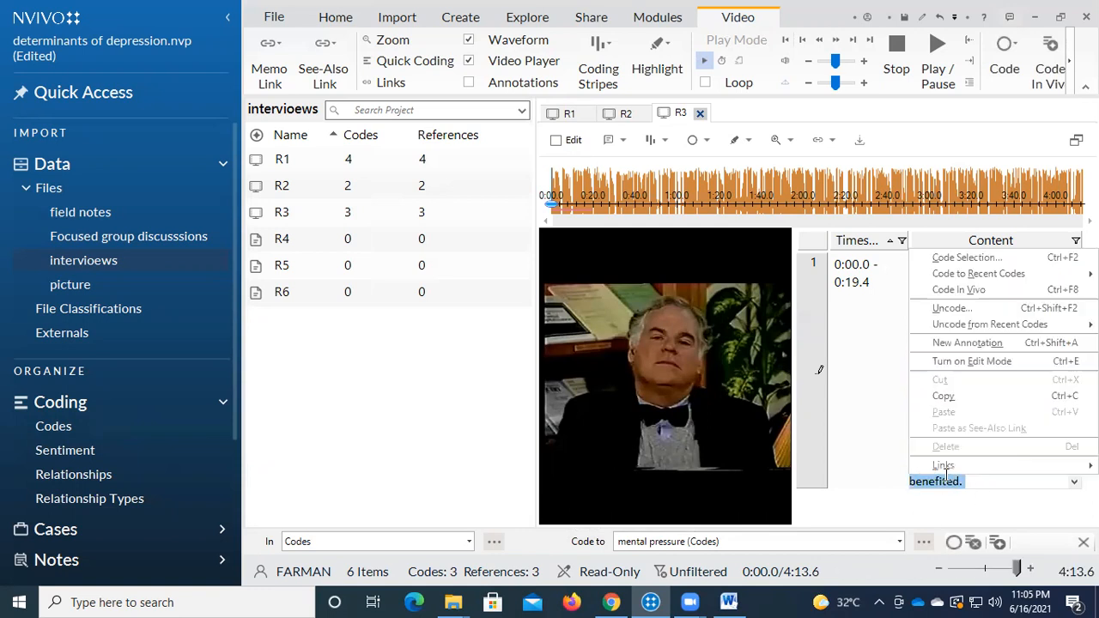
click(985, 258)
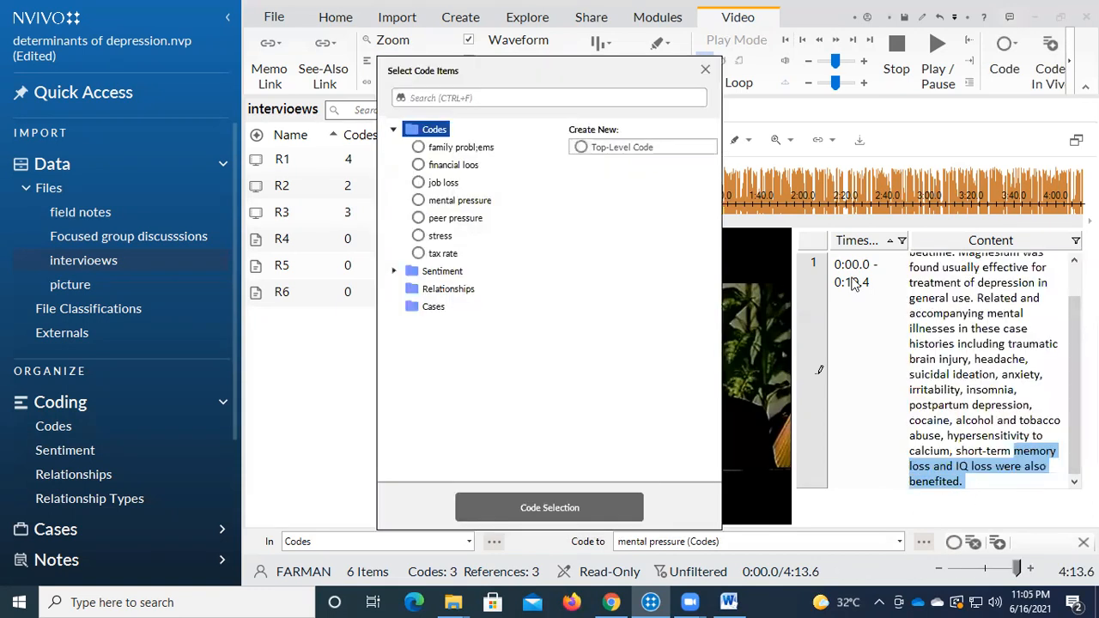
click(444, 182)
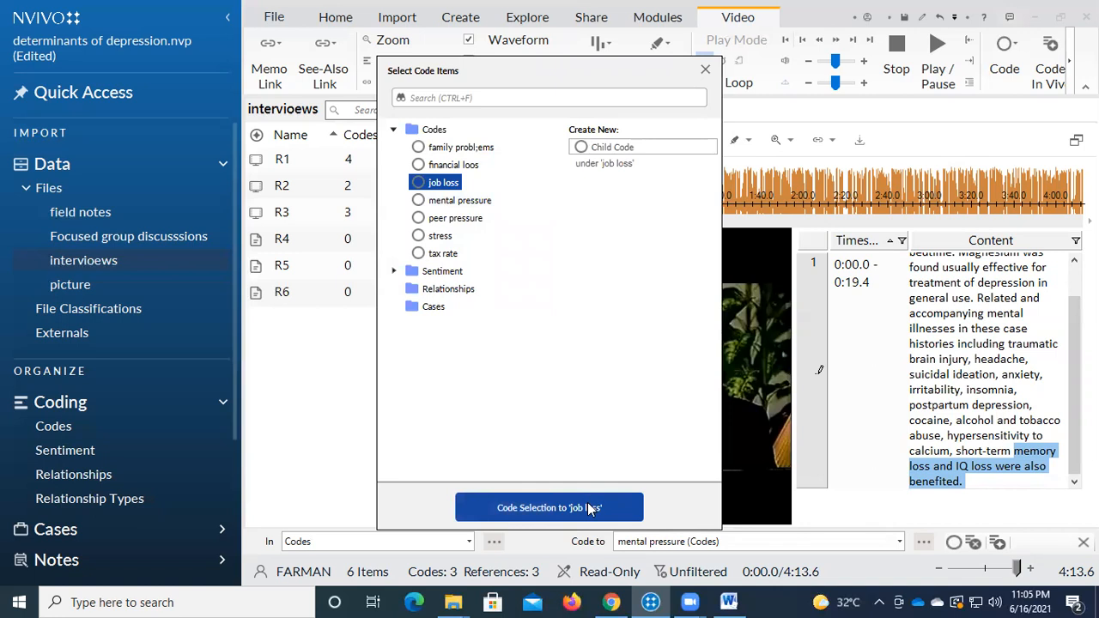
click(580, 508)
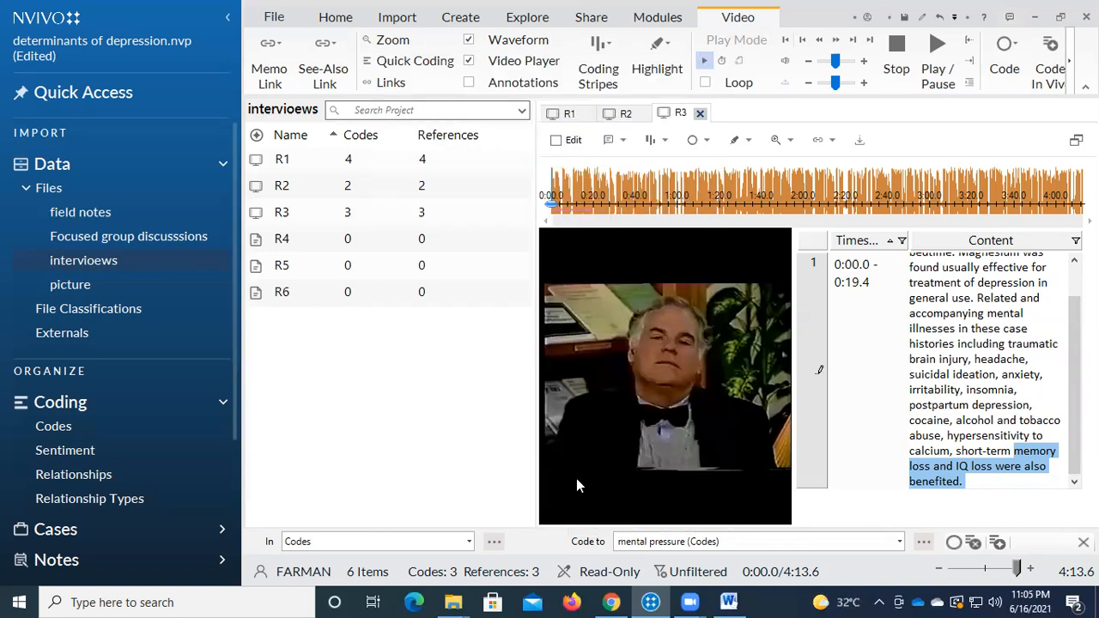
click(376, 186)
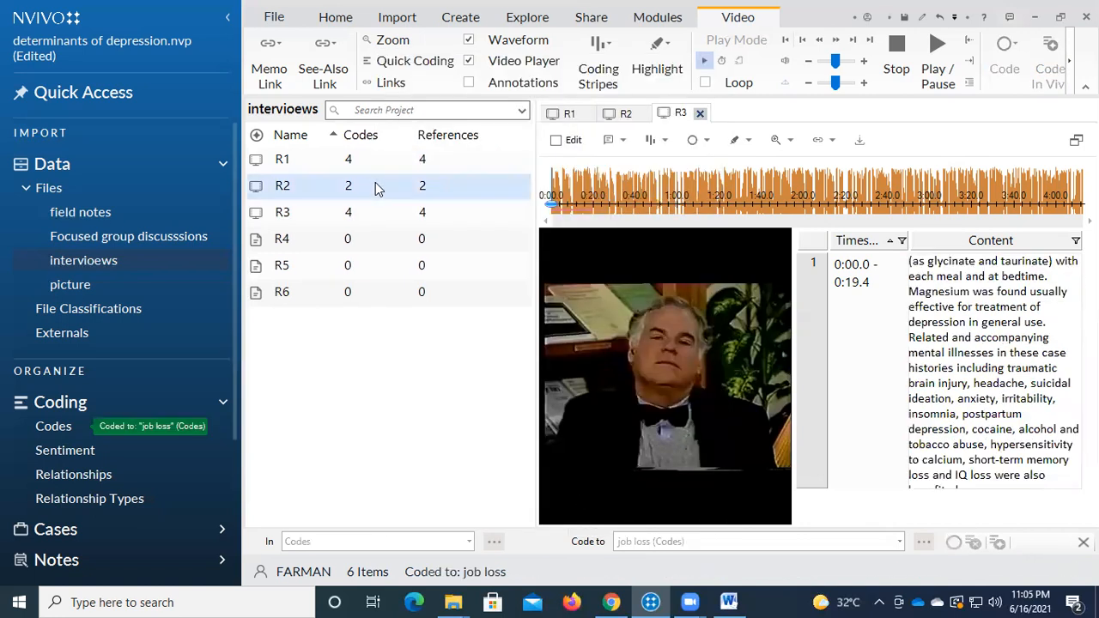
Open R6 and code the first question and answer under "Q.1. Connection to Down East" to the existing code "job loss"
click(314, 293)
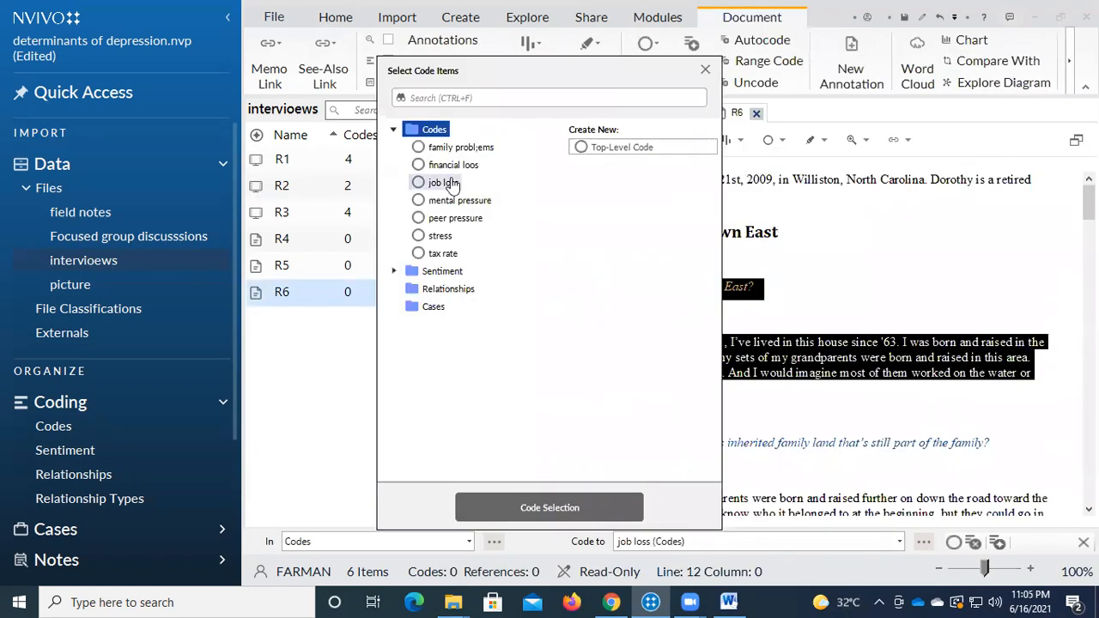
click(448, 183)
key(Return)
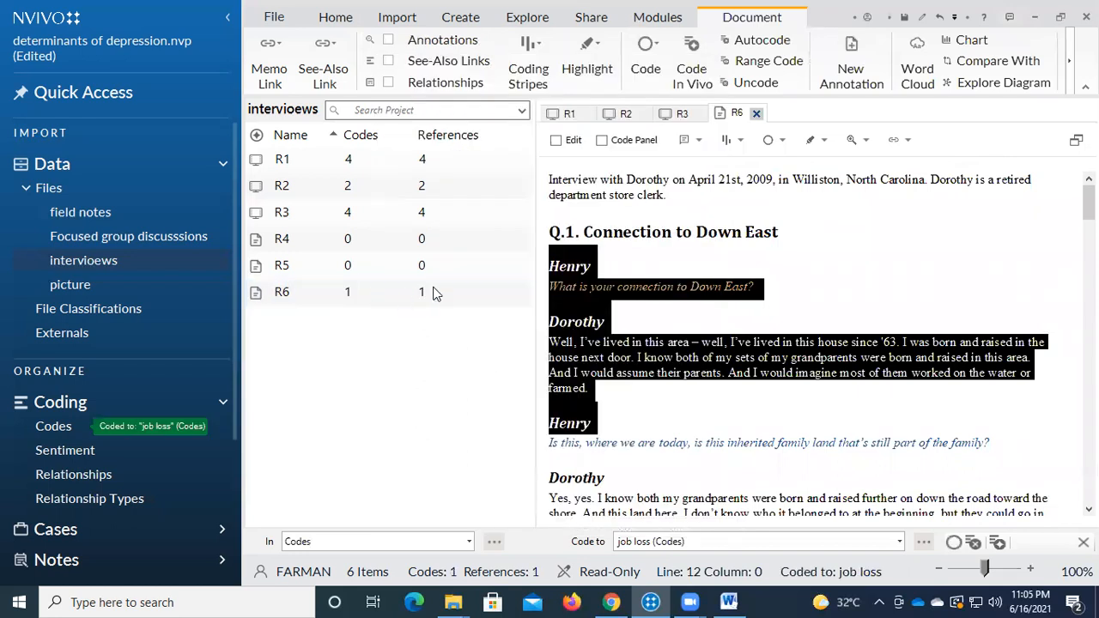
Save the project and code R4's passage from "scientists" through "high school, then moved" to the existing code "financial loos"
click(370, 243)
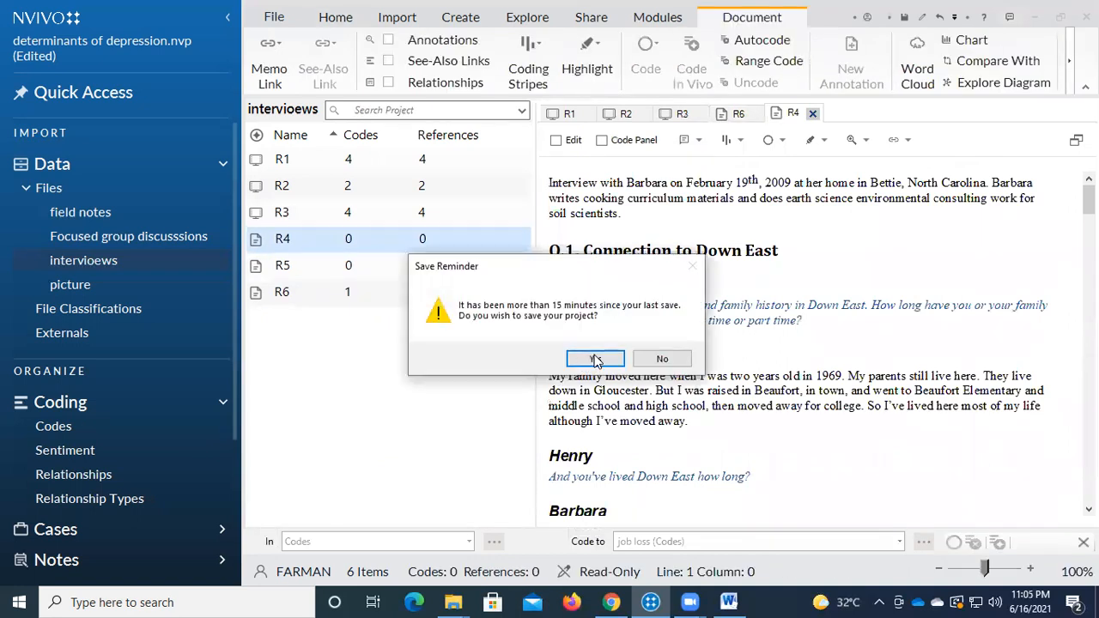
click(595, 360)
drag(591, 215, 750, 412)
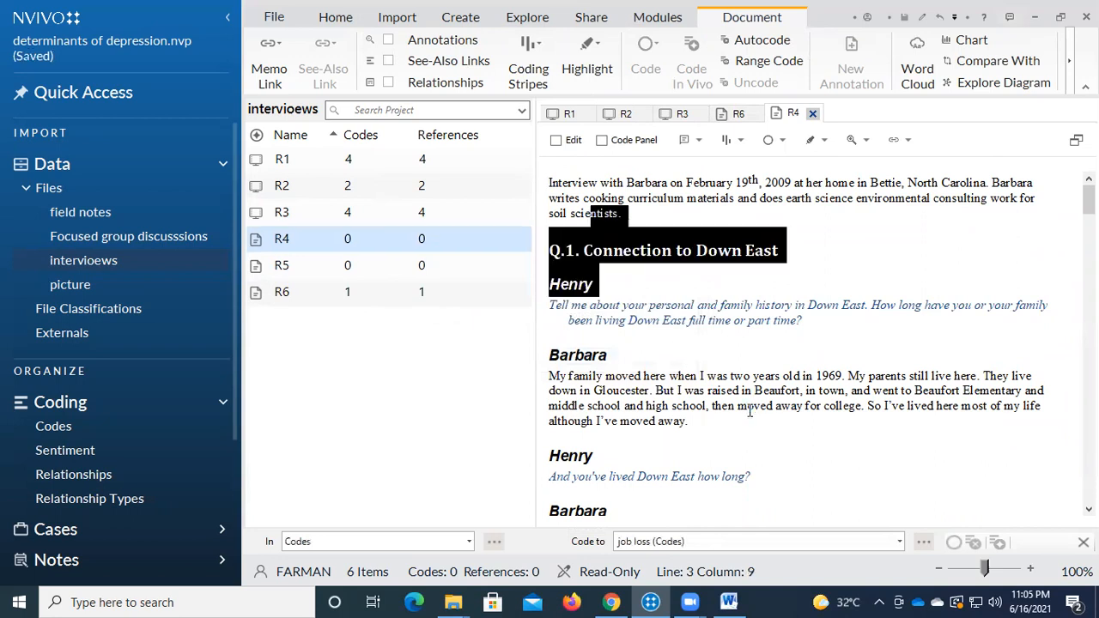
right_click(738, 308)
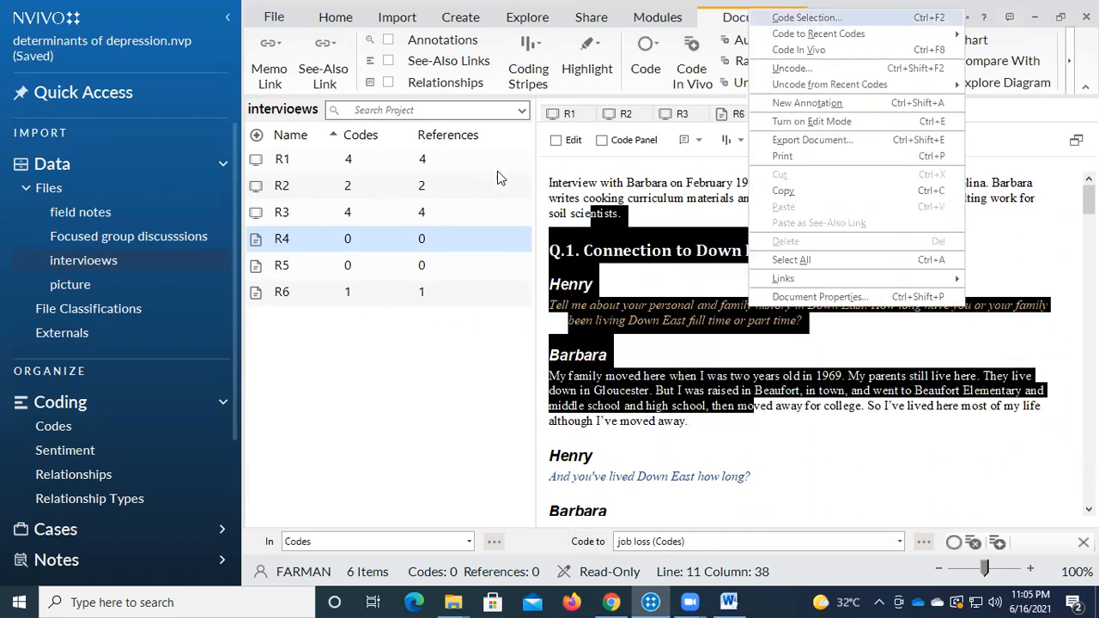
key(Return)
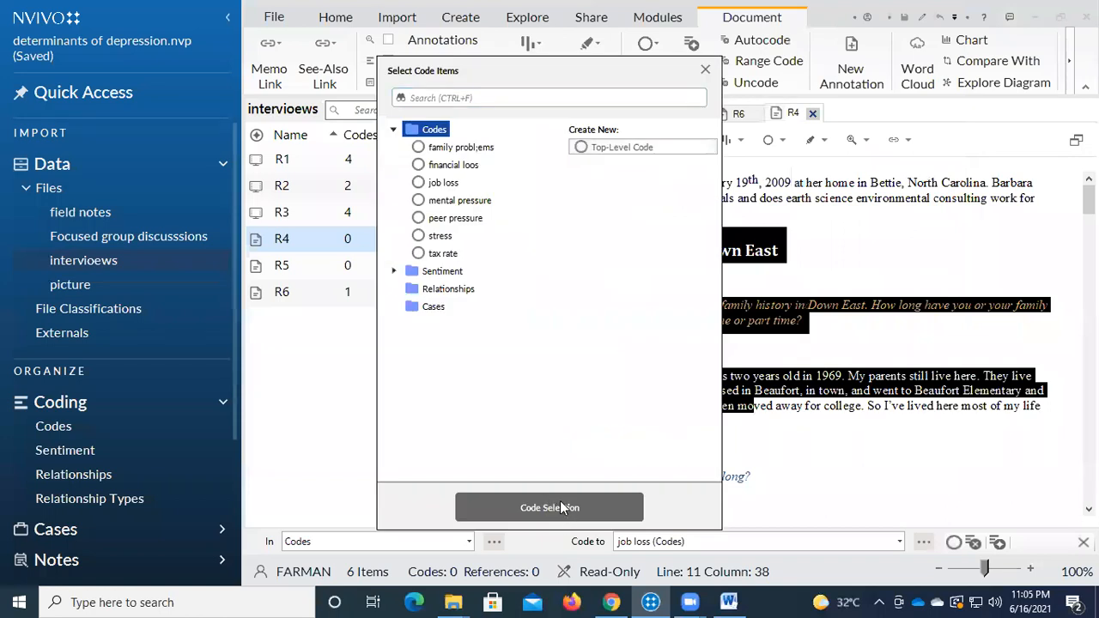
click(454, 164)
key(Return)
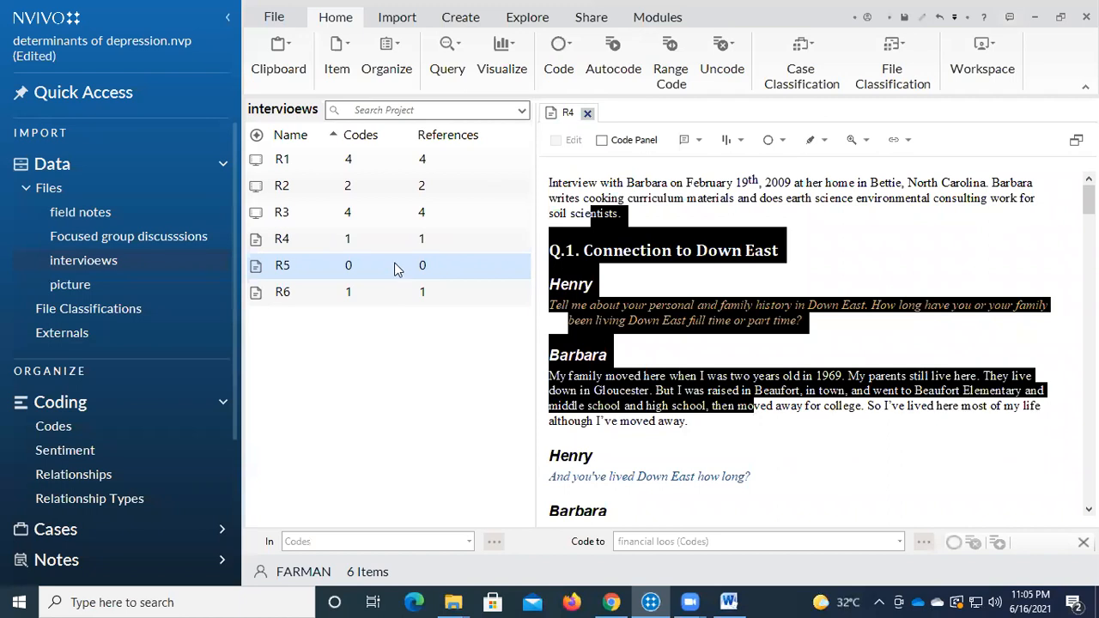
click(568, 490)
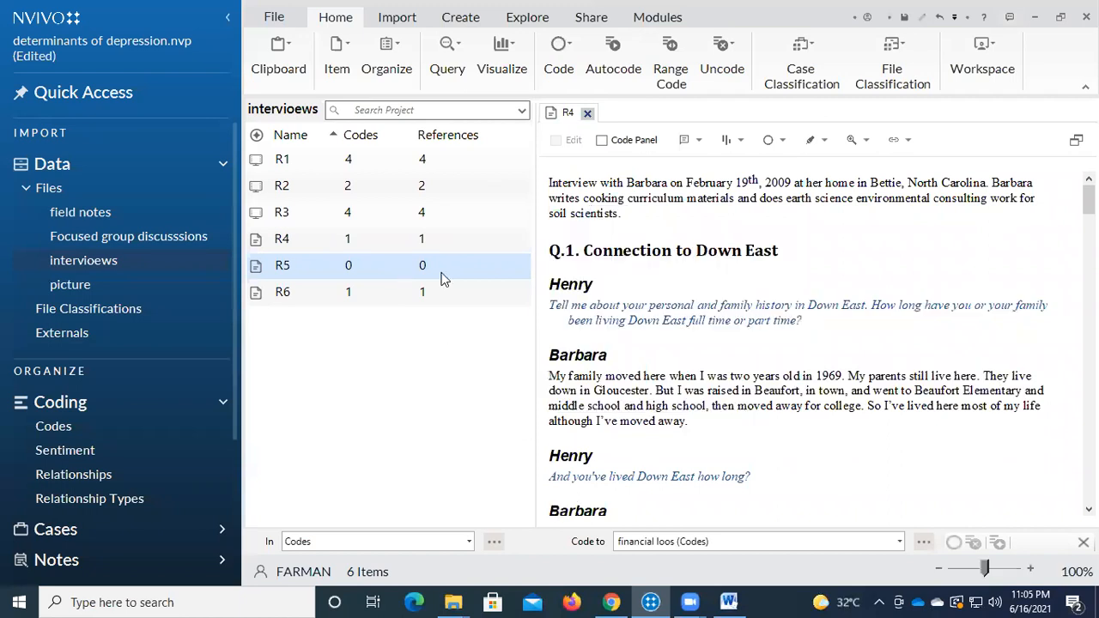